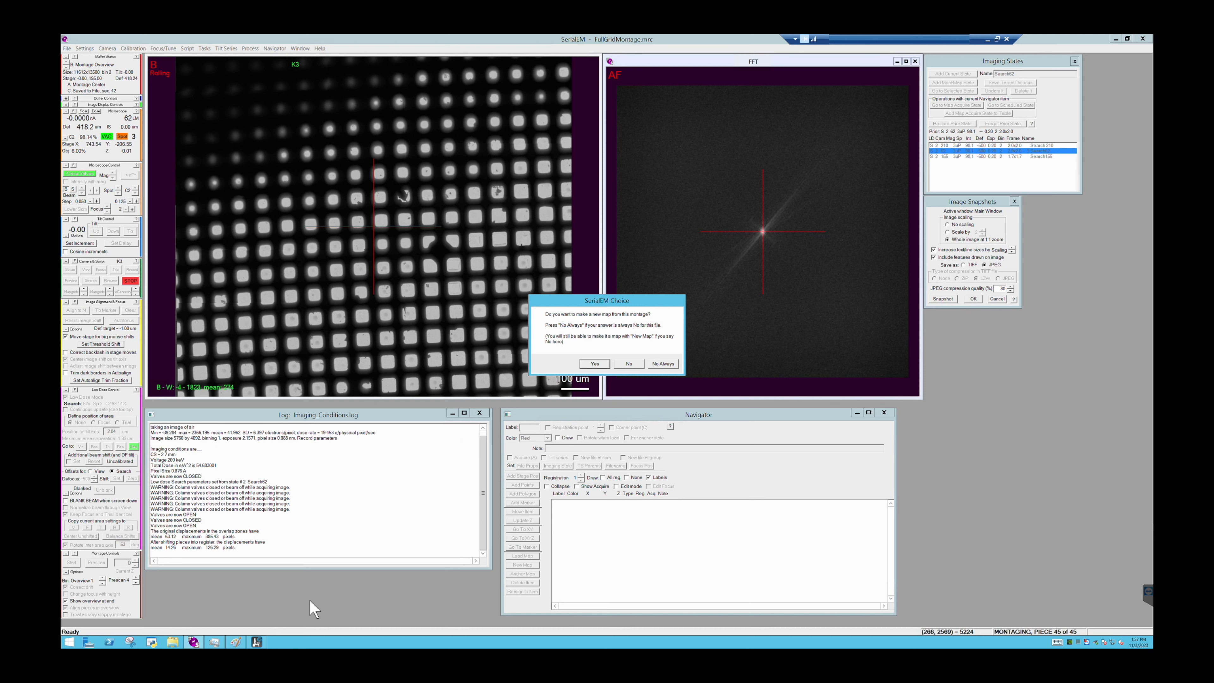
- Make a new map from the FullGridMontage.mrc montage and load it from the Navigator
{"action": "left_click", "coordinate": [605, 367]}
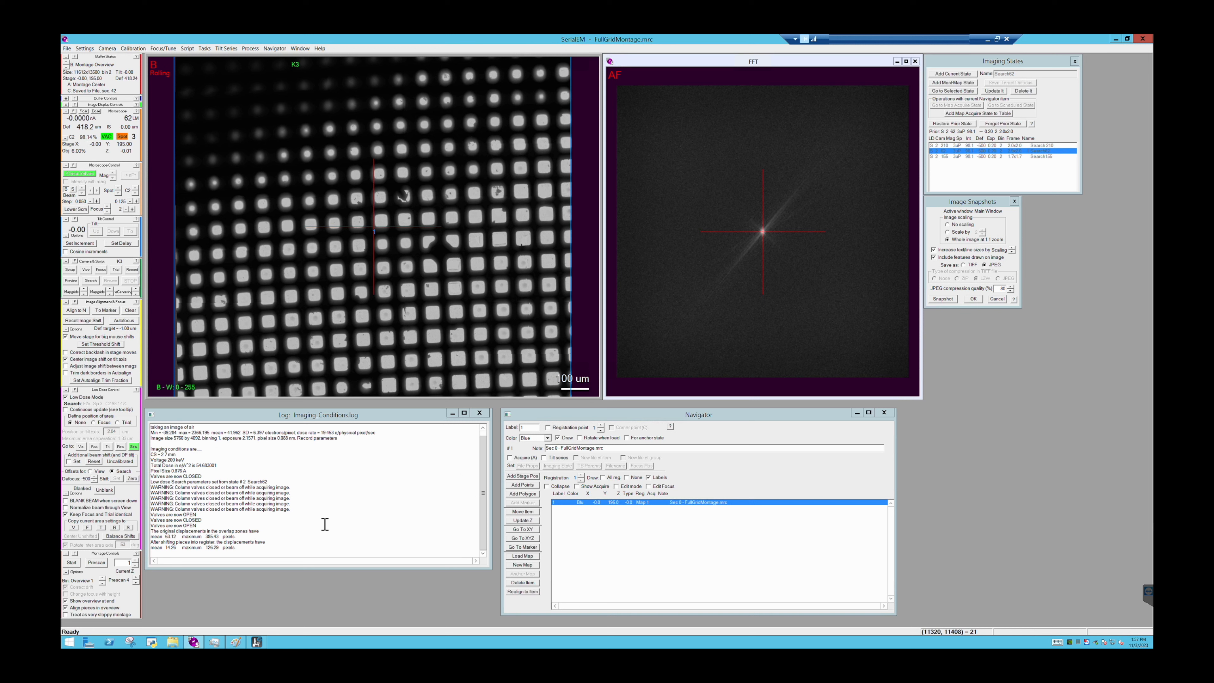
{"action": "double_click", "coordinate": [629, 504]}
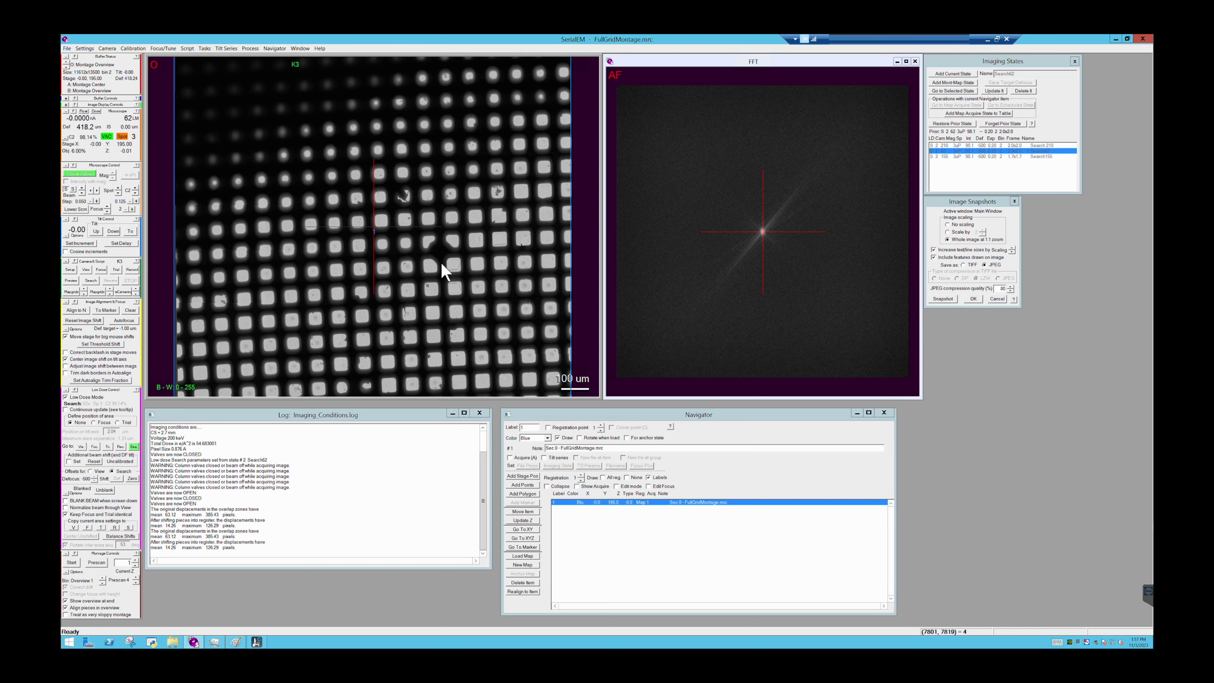
- Add one Navigator point on the dark spot in the upper part of the notched grid square near the montage center
{"action": "scroll", "coordinate": [441, 263], "scroll_direction": "up", "scroll_amount": 10}
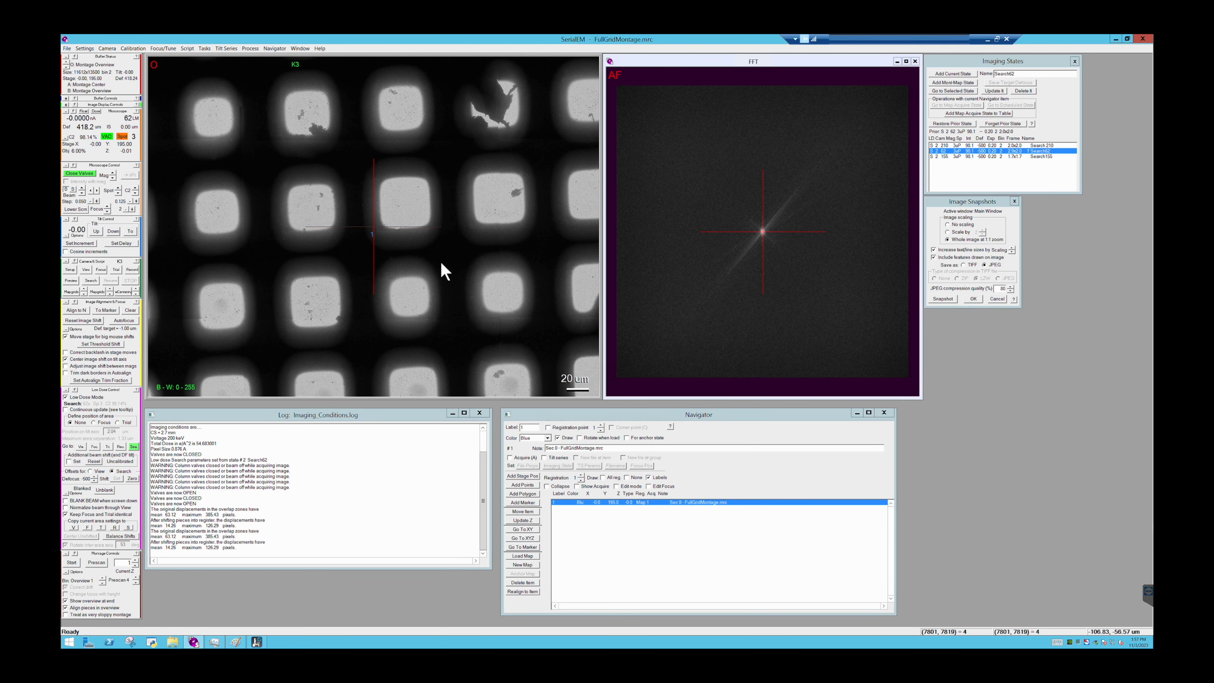
{"action": "left_click_drag", "start_coordinate": [522, 263], "coordinate": [290, 236]}
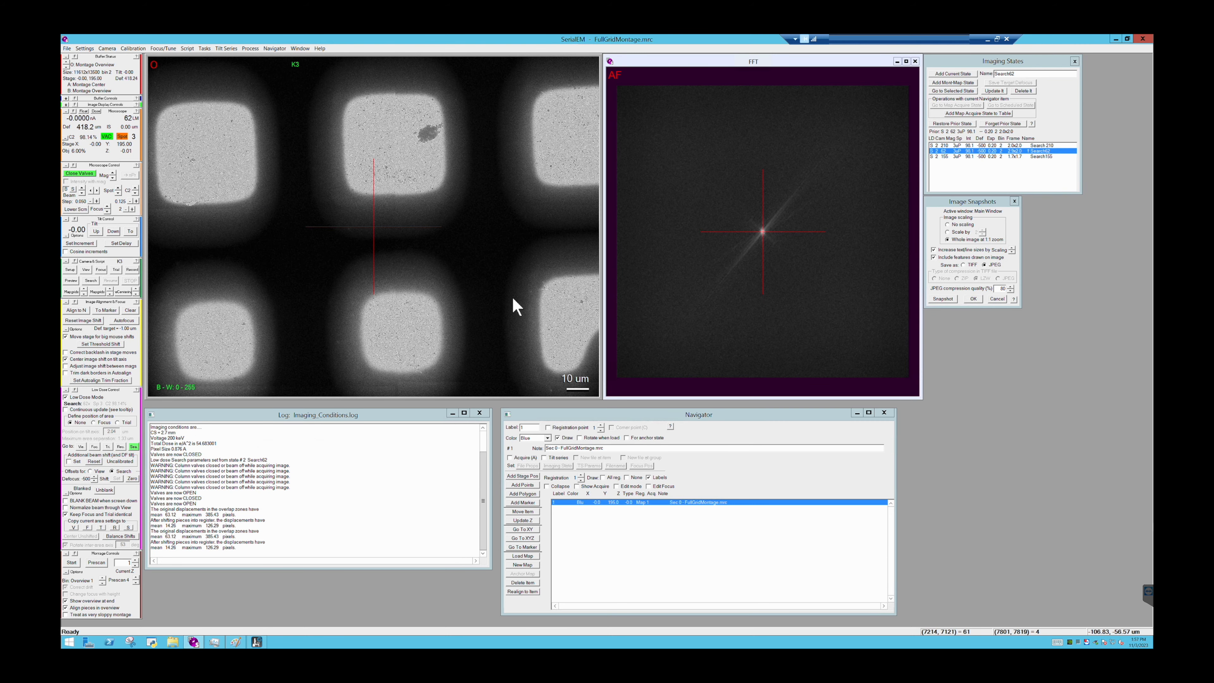
{"action": "left_click_drag", "start_coordinate": [510, 300], "coordinate": [350, 212]}
{"action": "left_click_drag", "start_coordinate": [509, 291], "coordinate": [404, 258]}
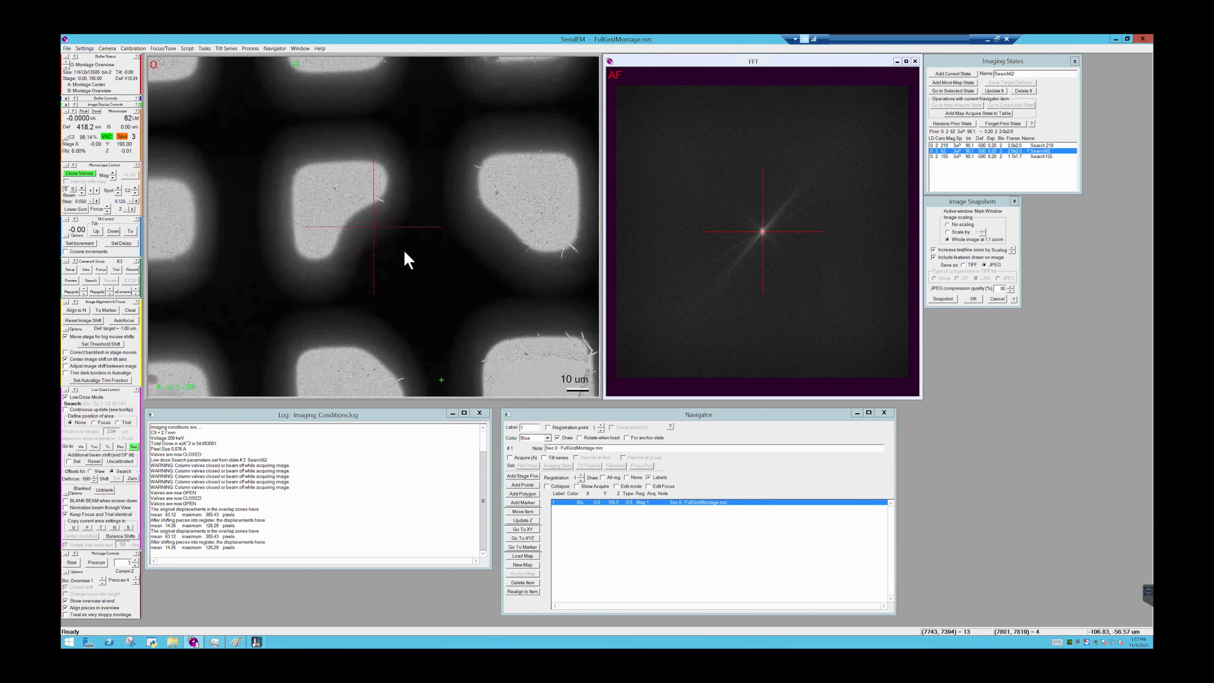
{"action": "left_click", "coordinate": [524, 485]}
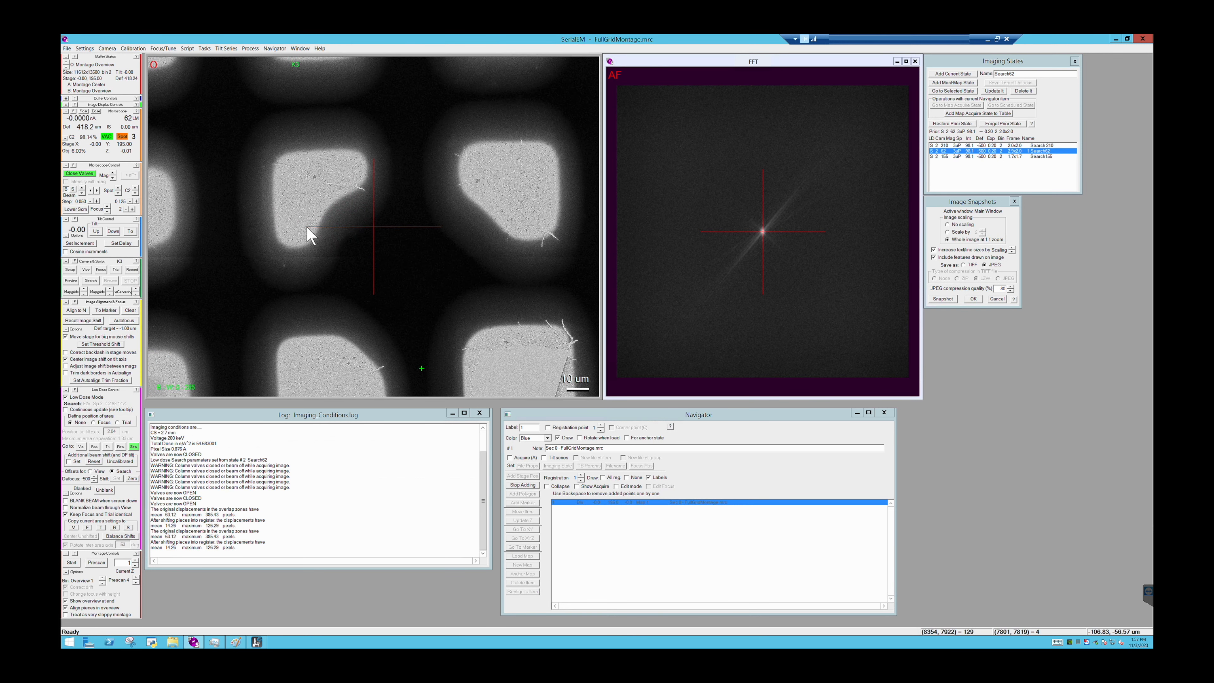
{"action": "left_click", "coordinate": [315, 176]}
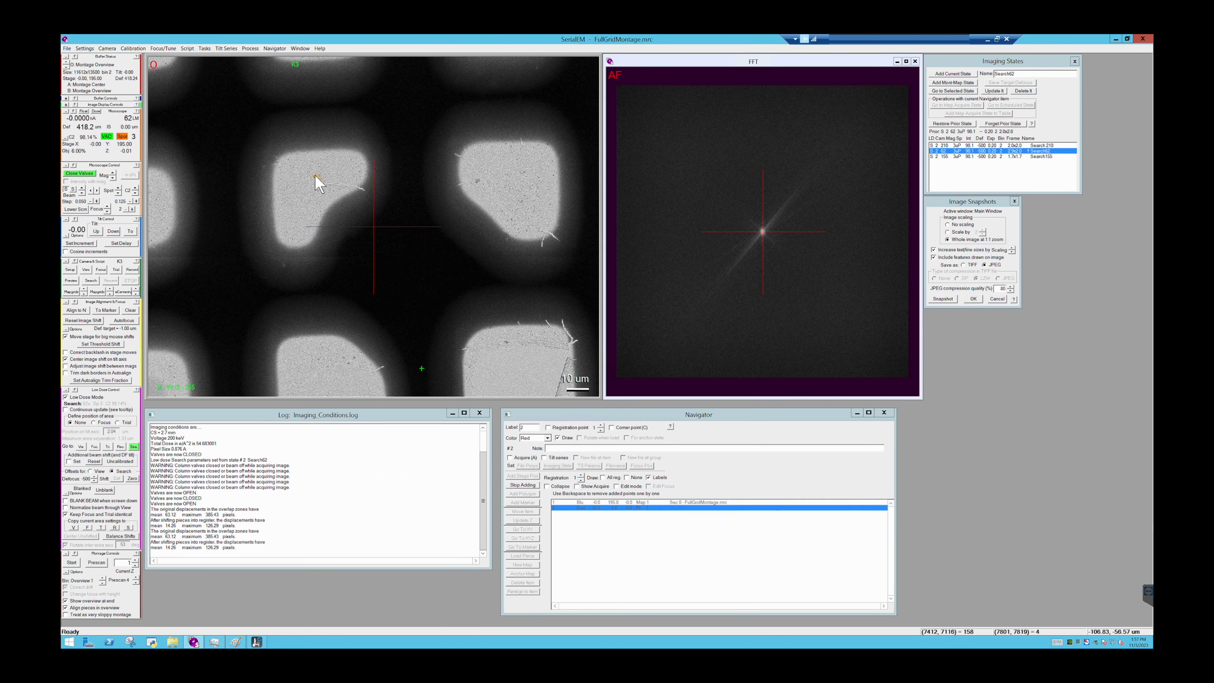
{"action": "left_click", "coordinate": [523, 485]}
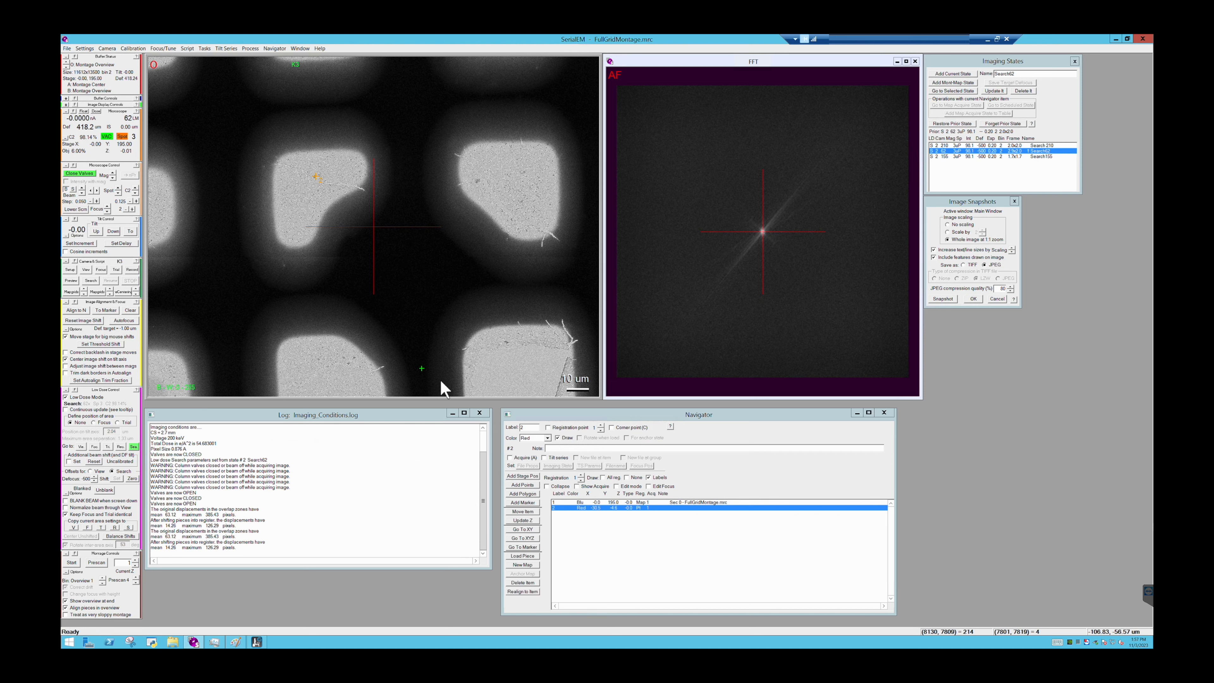
- Open a second image window with the default title for the montage, and close the FFT window
{"action": "left_click", "coordinate": [301, 49]}
{"action": "left_click", "coordinate": [308, 58]}
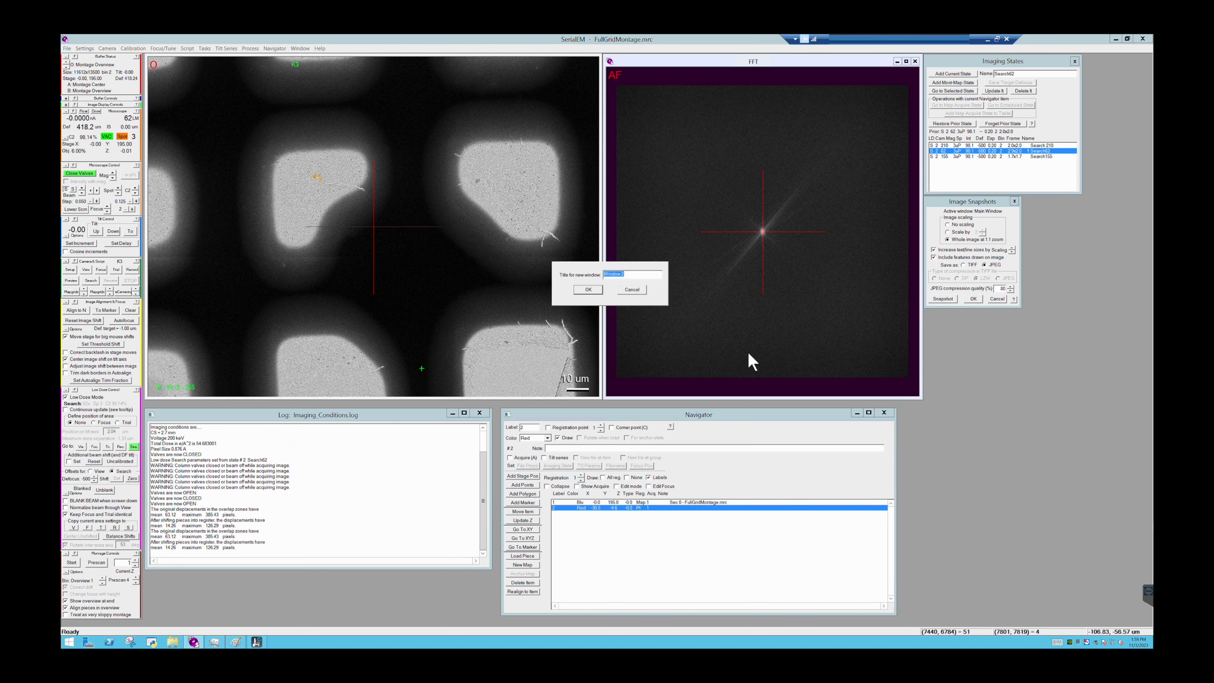
{"action": "left_click", "coordinate": [589, 289]}
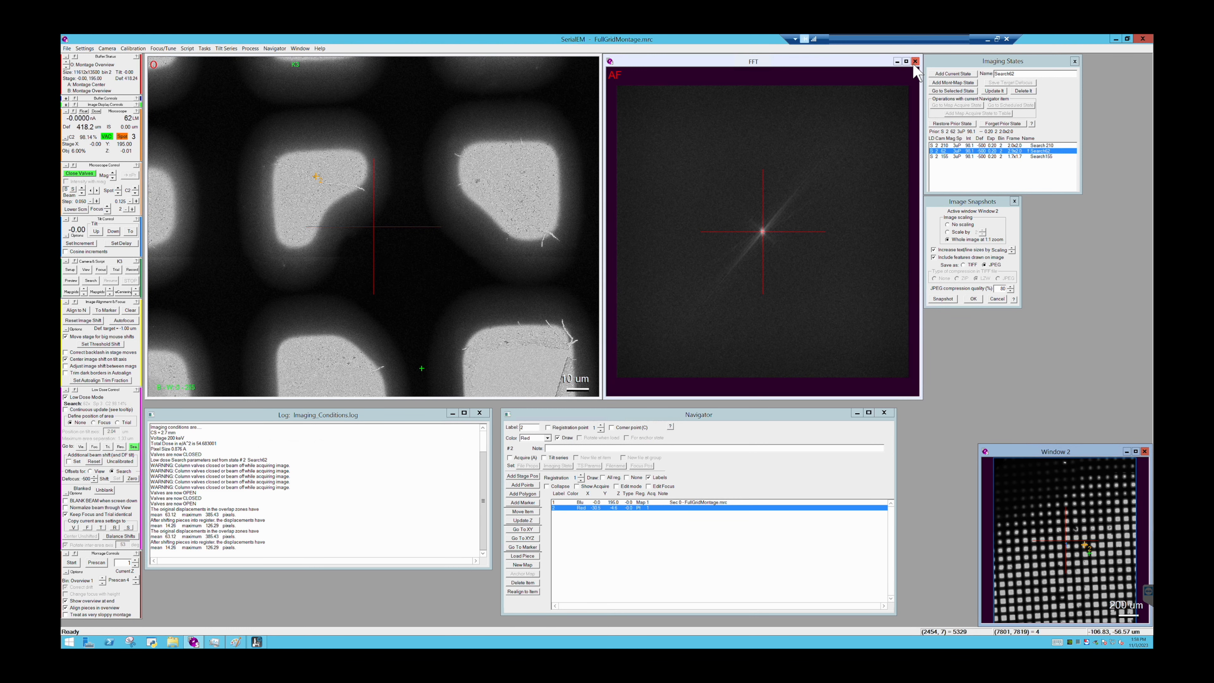
{"action": "left_click", "coordinate": [914, 63]}
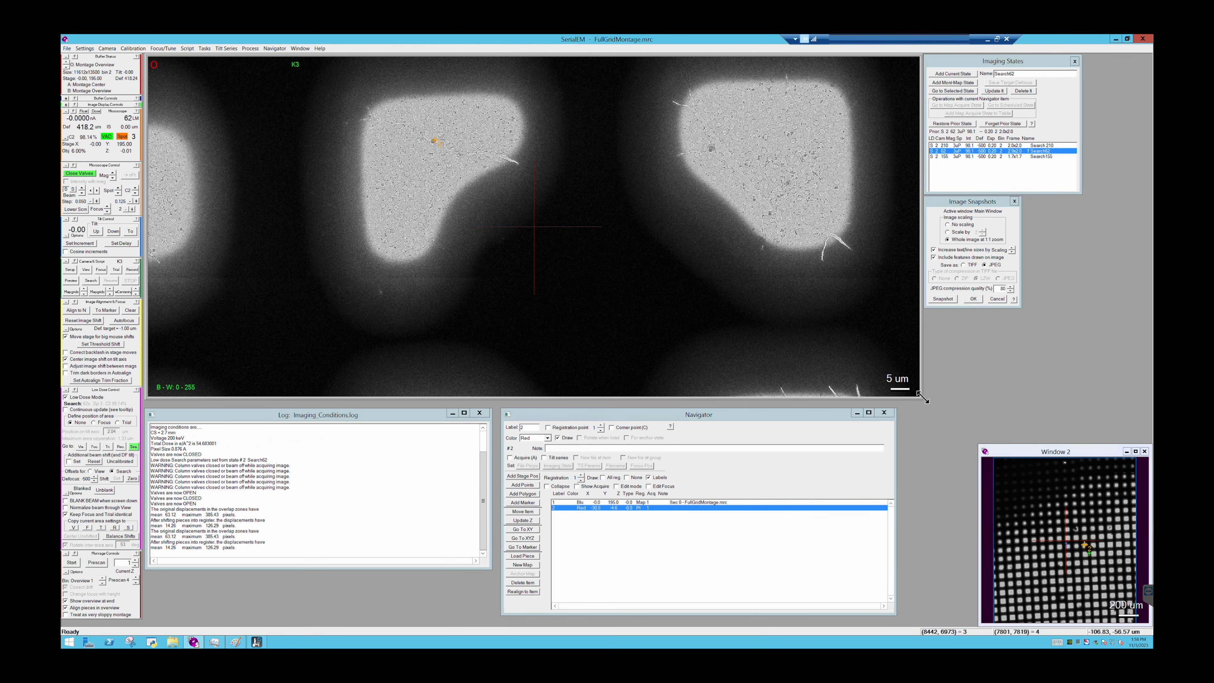
- Arrange the main image and an enlarged Window 2 side by side, moving Imaging States and Image Snapshots out of the way
{"action": "left_click_drag", "start_coordinate": [711, 388], "coordinate": [597, 403]}
{"action": "scroll", "coordinate": [502, 372], "scroll_direction": "down", "scroll_amount": 3}
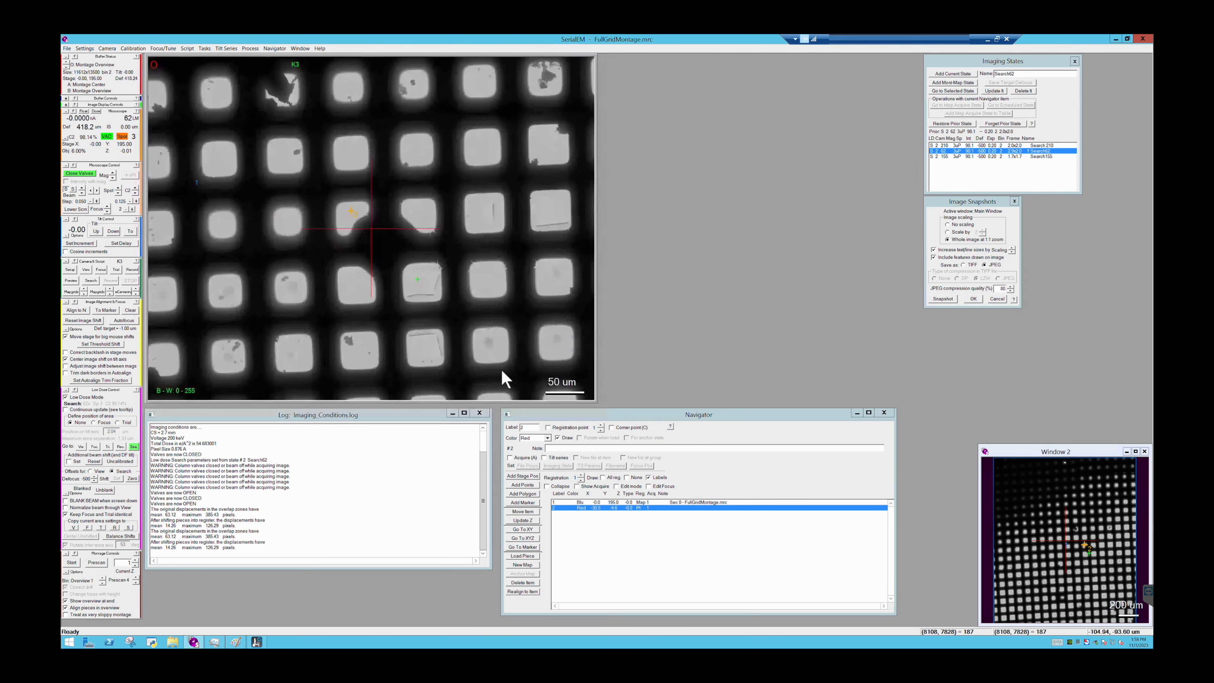
{"action": "left_click_drag", "start_coordinate": [1102, 454], "coordinate": [751, 154]}
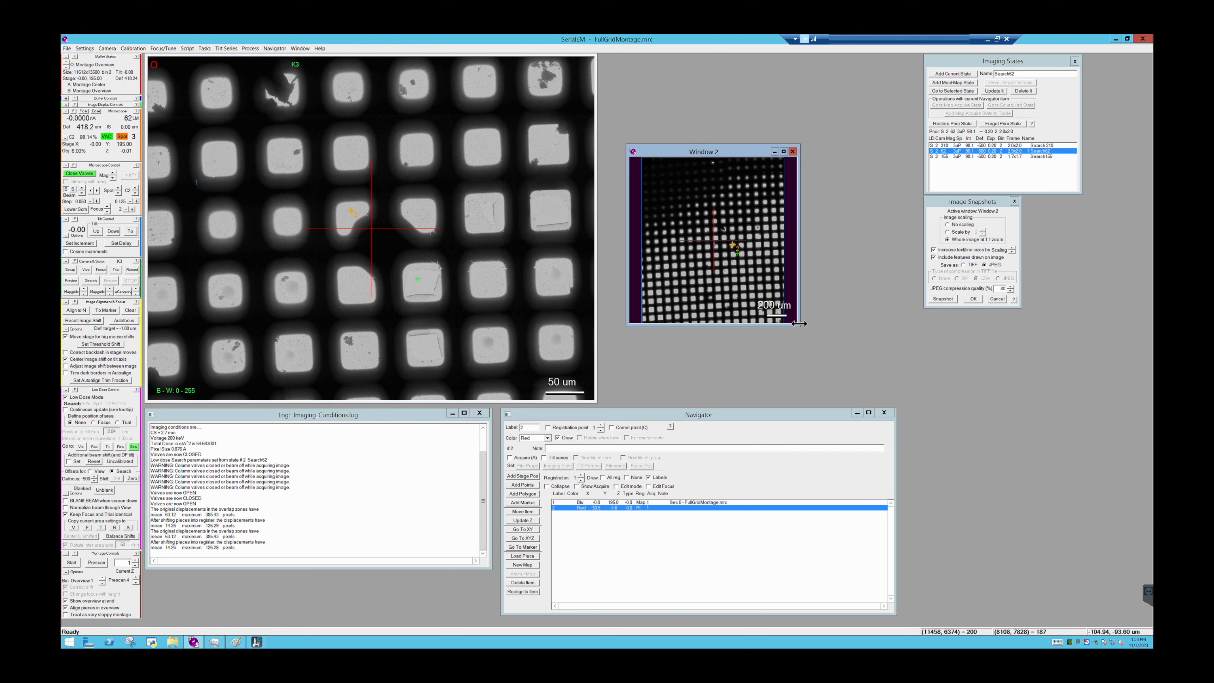
{"action": "left_click_drag", "start_coordinate": [828, 341], "coordinate": [895, 396]}
{"action": "left_click_drag", "start_coordinate": [629, 146], "coordinate": [597, 57]}
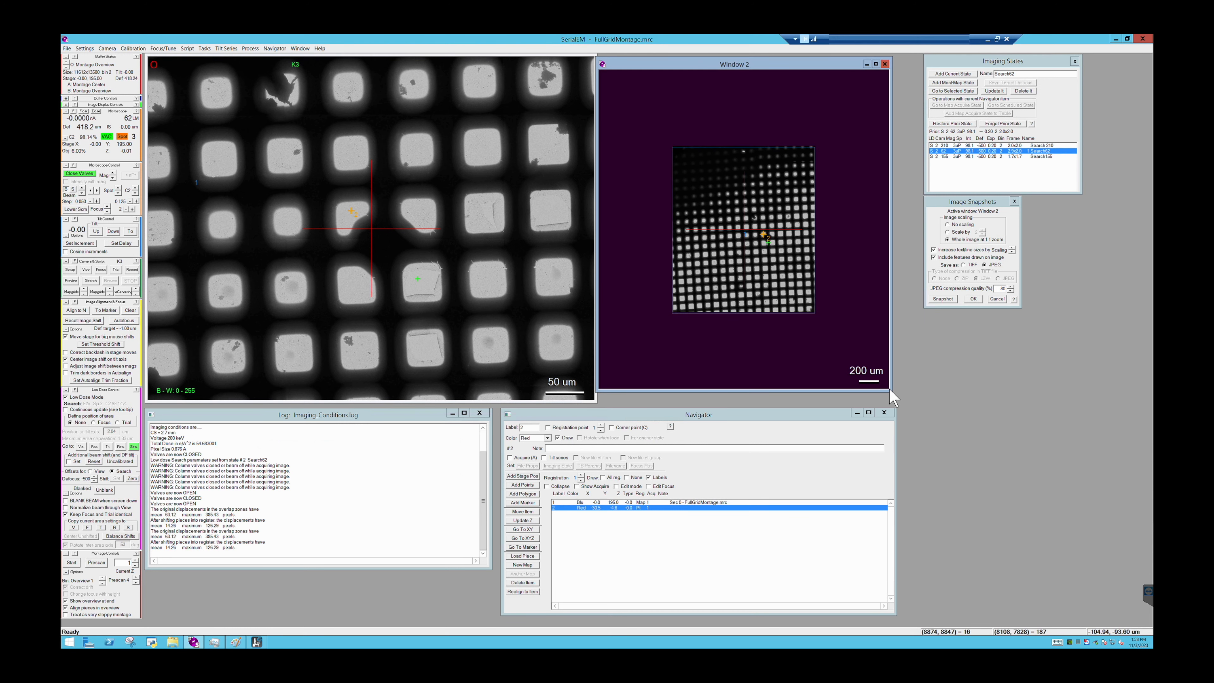
{"action": "left_click_drag", "start_coordinate": [892, 389], "coordinate": [936, 389]}
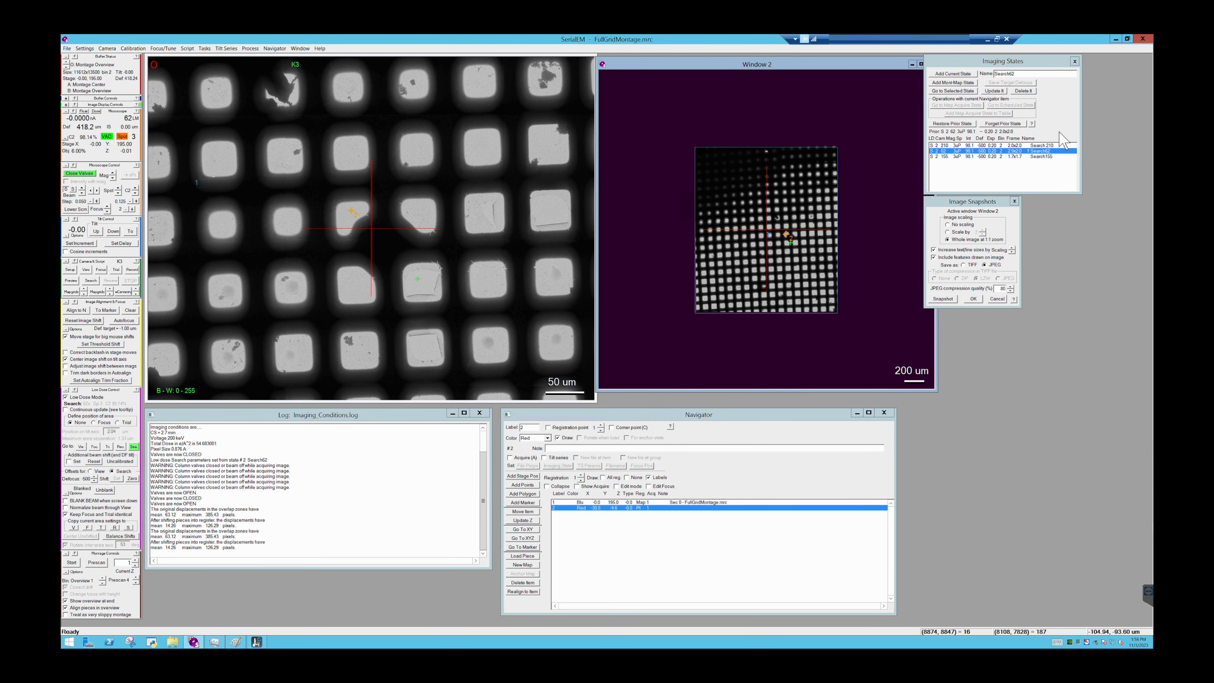
{"action": "left_click_drag", "start_coordinate": [1049, 67], "coordinate": [1115, 68]}
{"action": "left_click_drag", "start_coordinate": [980, 206], "coordinate": [1099, 209]}
{"action": "left_click_drag", "start_coordinate": [936, 100], "coordinate": [978, 100]}
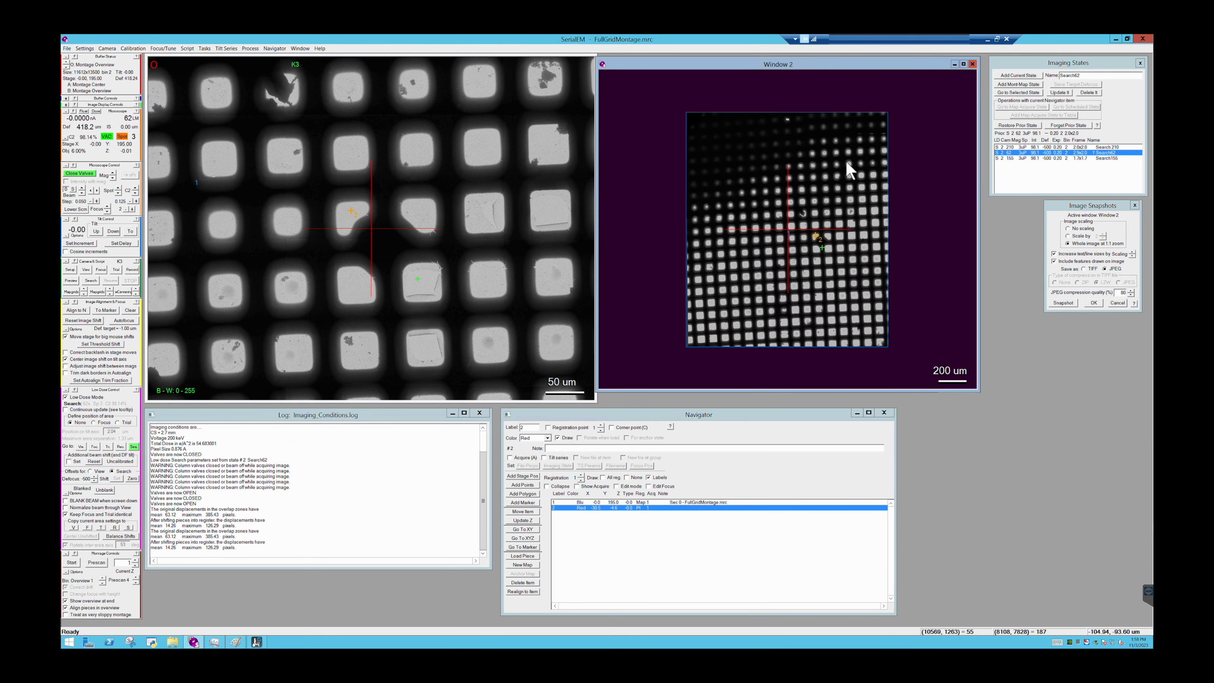
{"action": "scroll", "coordinate": [848, 168], "scroll_direction": "up", "scroll_amount": 1}
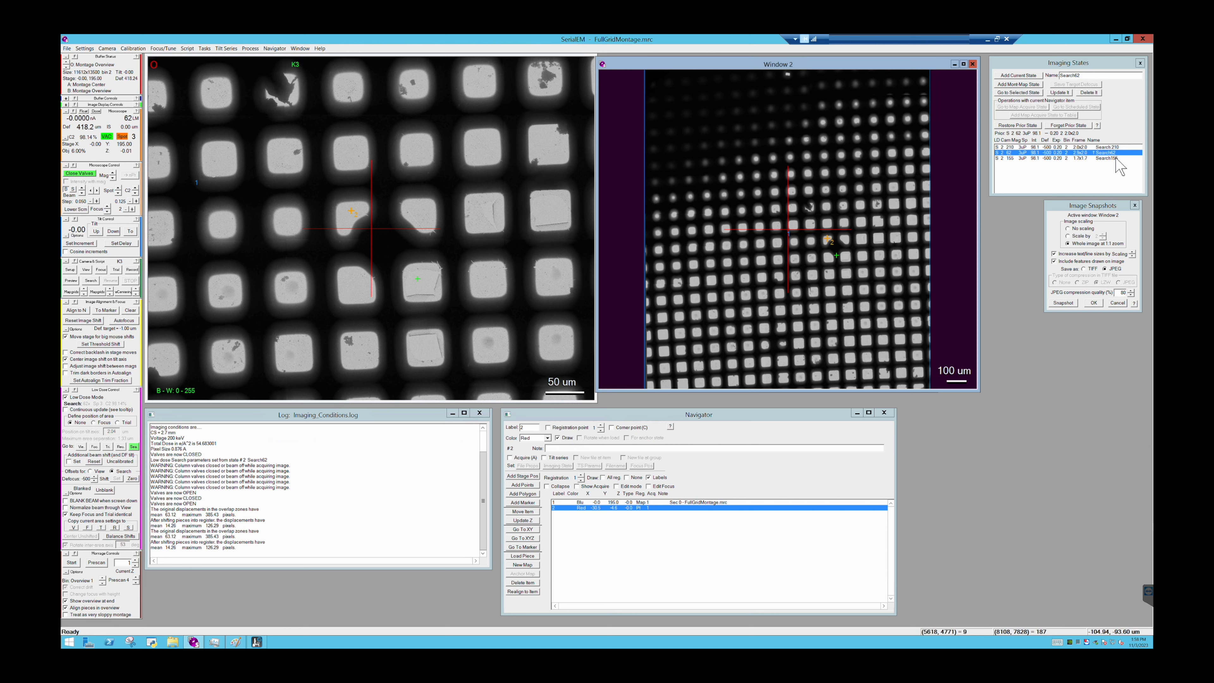
- Go to the Search 210 imaging state
{"action": "left_click", "coordinate": [1118, 147]}
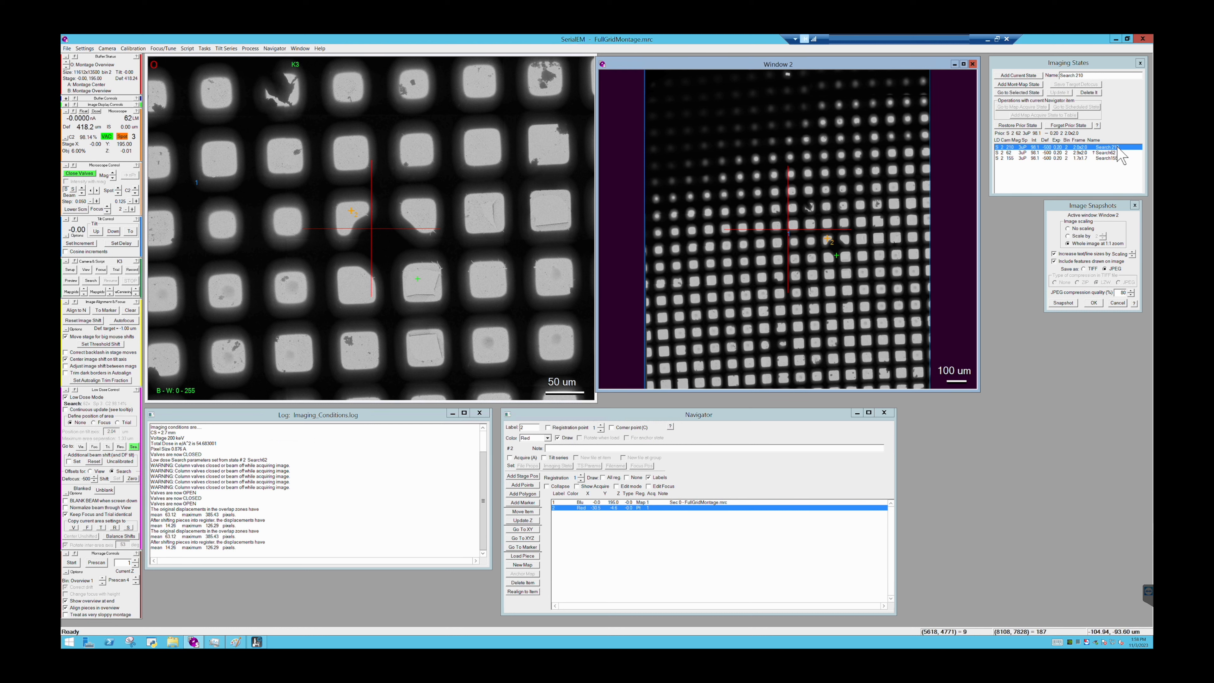
{"action": "left_click", "coordinate": [1020, 93]}
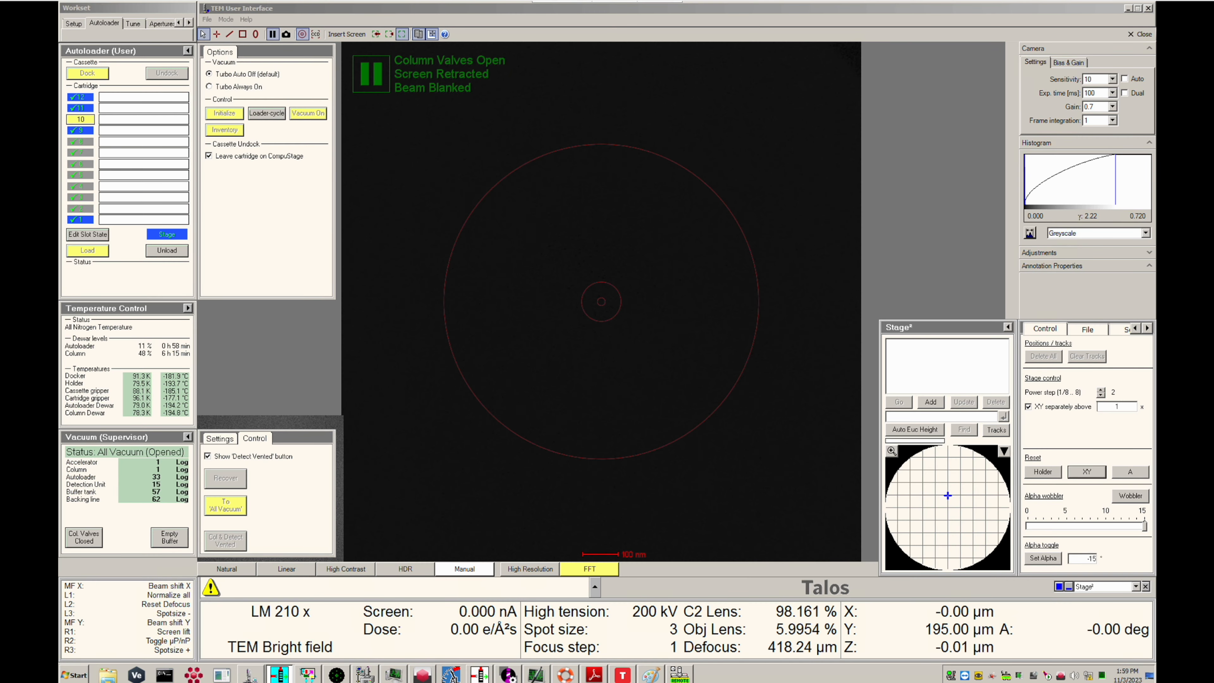
- Switch to the TEM User Interface and select the Condenser 2 aperture size
{"action": "left_click", "coordinate": [126, 69]}
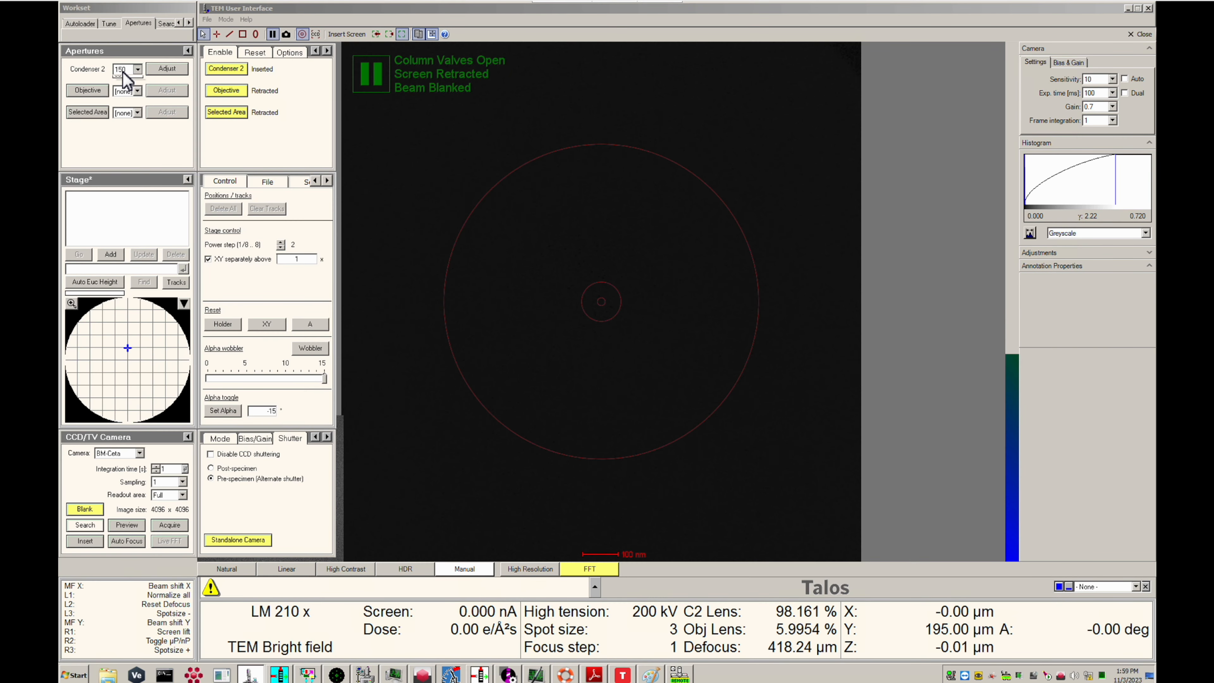
{"action": "left_click", "coordinate": [125, 95]}
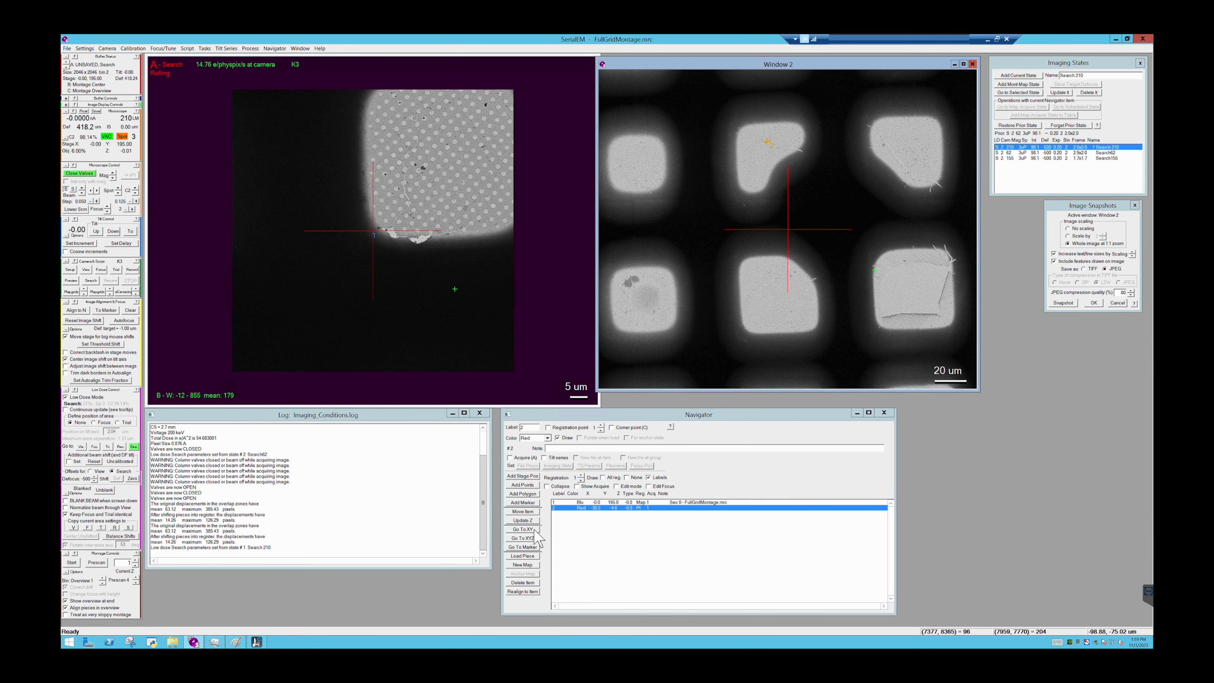
- Move the stage to the added point's XY position and acquire a Search image there
{"action": "left_click", "coordinate": [535, 529]}
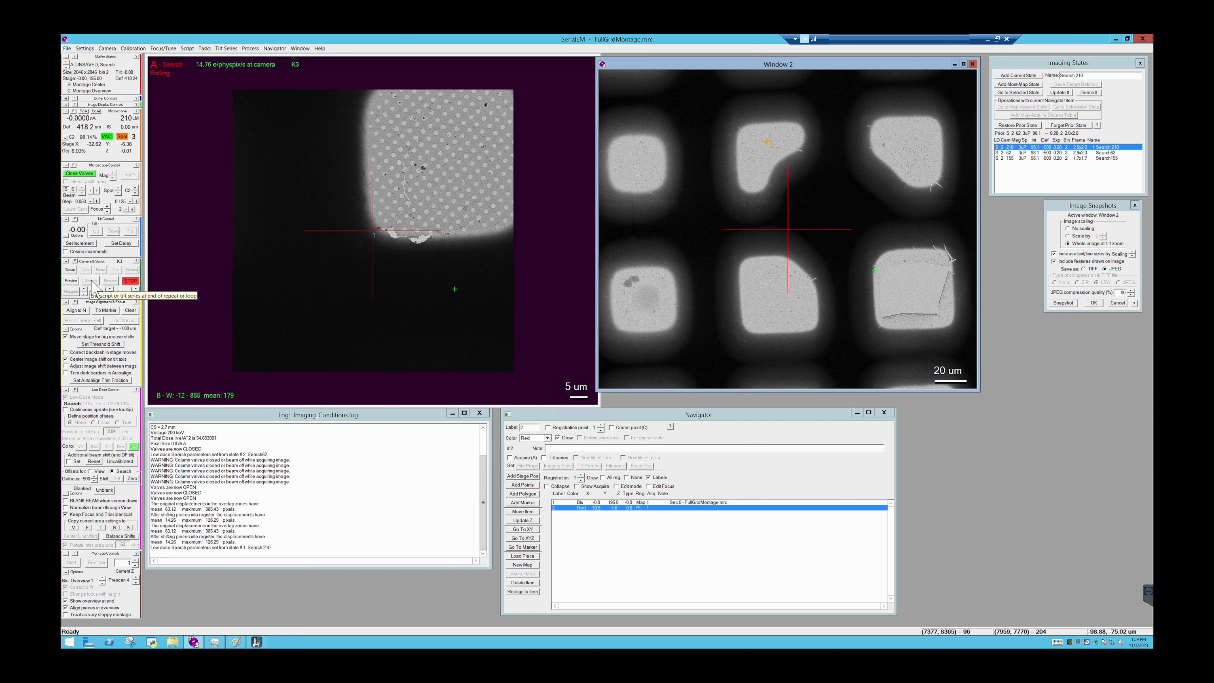
{"action": "left_click", "coordinate": [91, 282]}
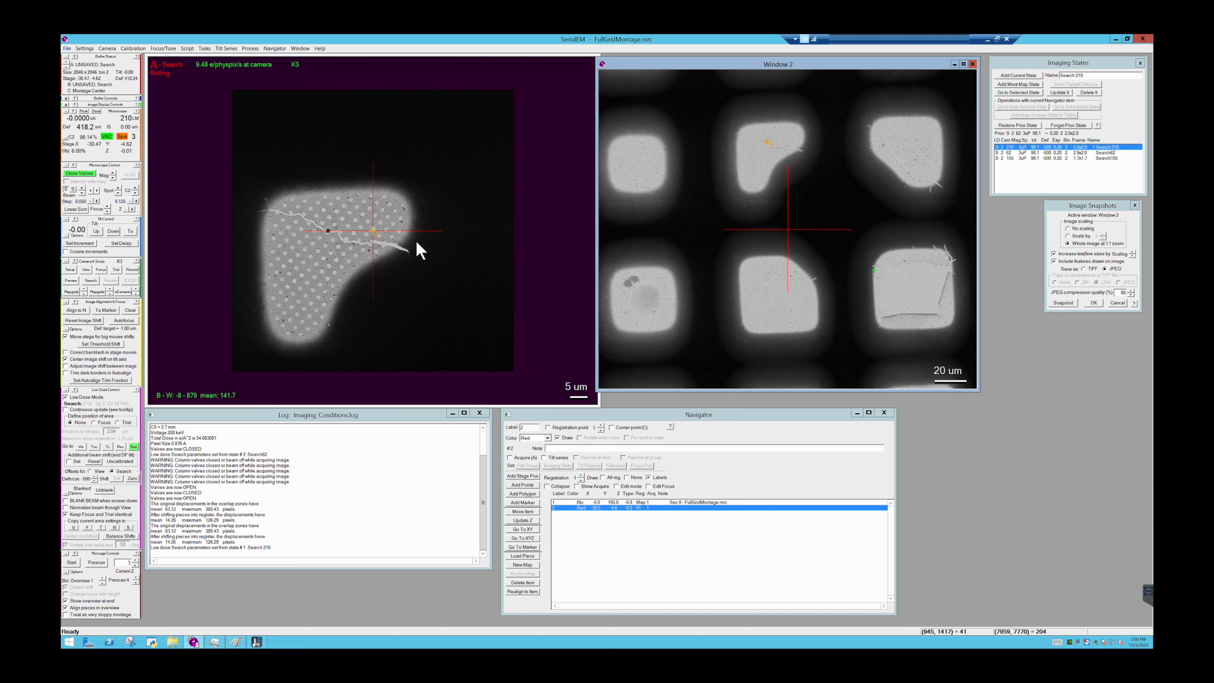
- Locate the point's dark spot in Window 2, mark the same spot in the Search image, and shift the Navigator items to that marker
{"action": "left_click", "coordinate": [815, 193]}
{"action": "scroll", "coordinate": [814, 194], "scroll_direction": "up", "scroll_amount": 1}
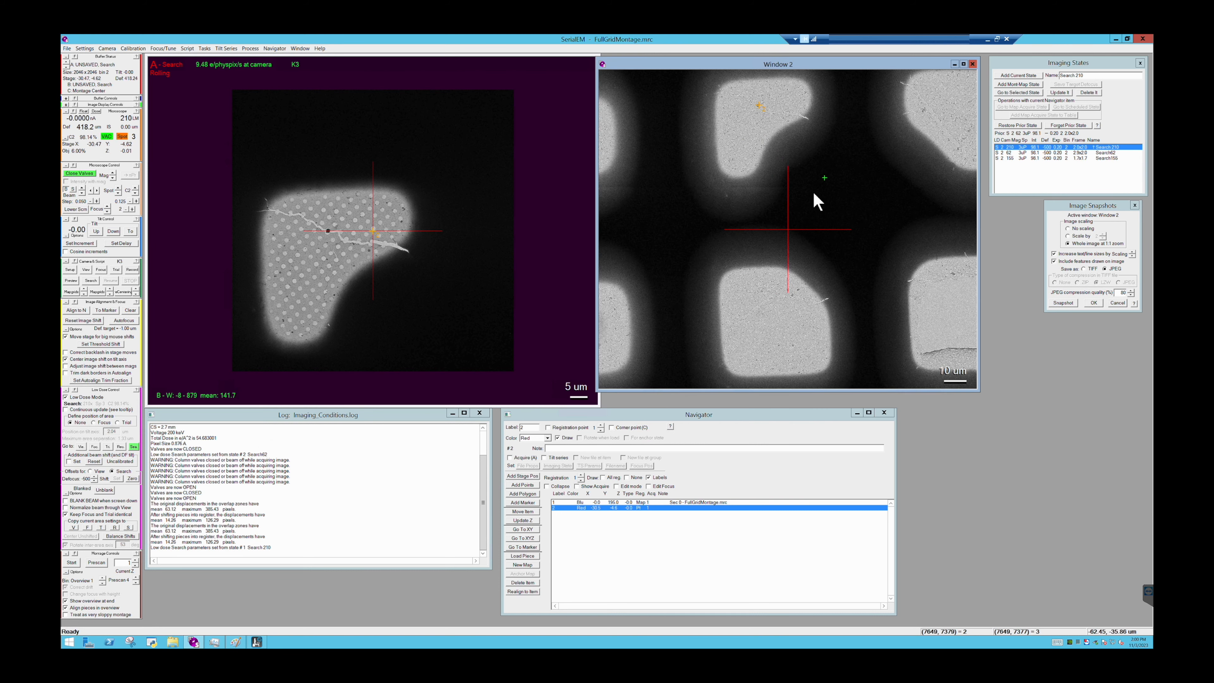
{"action": "scroll", "coordinate": [815, 194], "scroll_direction": "up", "scroll_amount": 2}
{"action": "left_click_drag", "start_coordinate": [780, 141], "coordinate": [802, 233]}
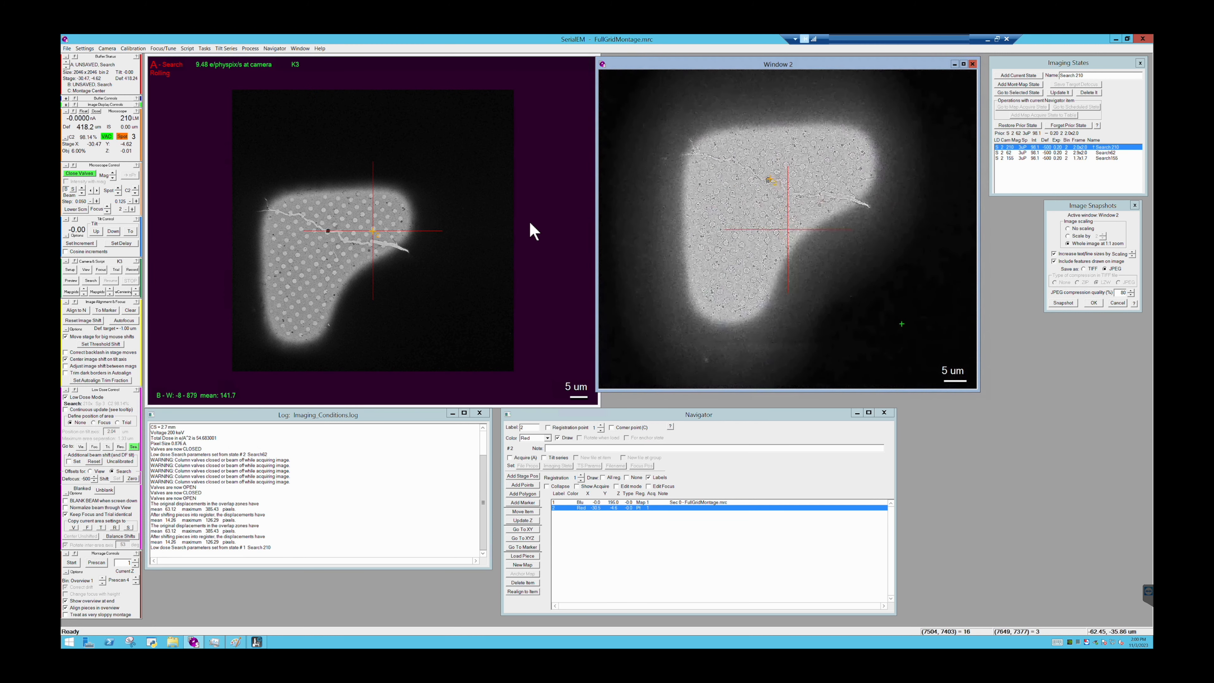
{"action": "left_click", "coordinate": [328, 231]}
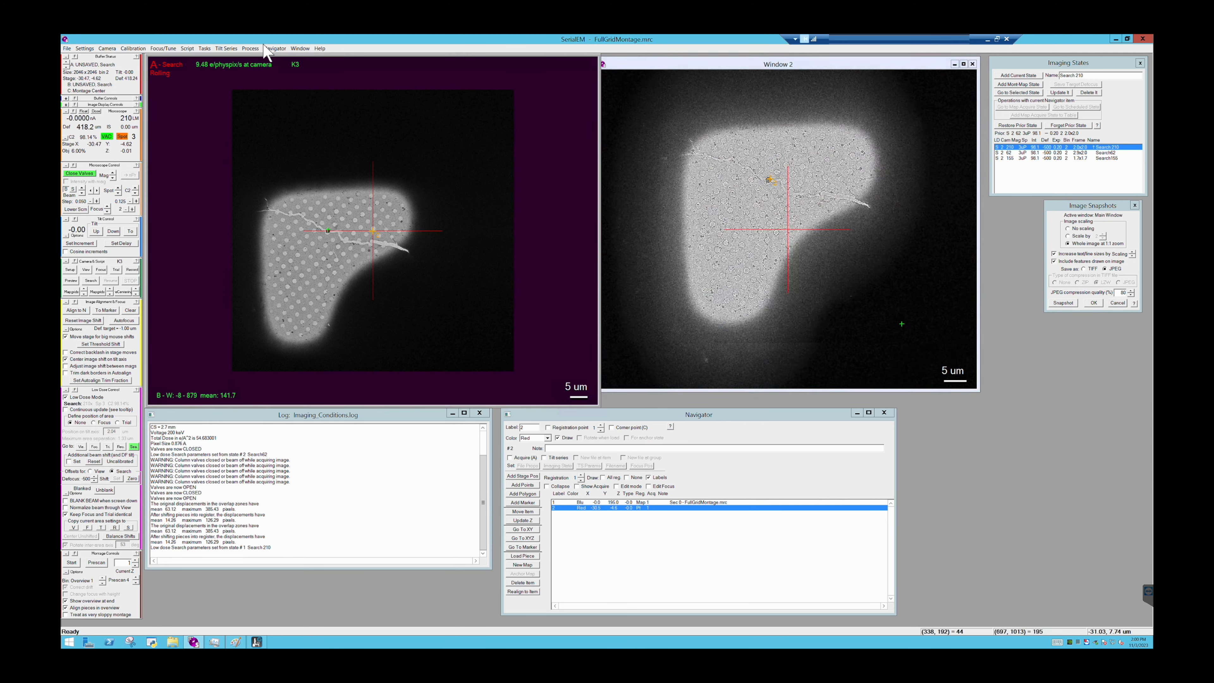
{"action": "left_click", "coordinate": [275, 48]}
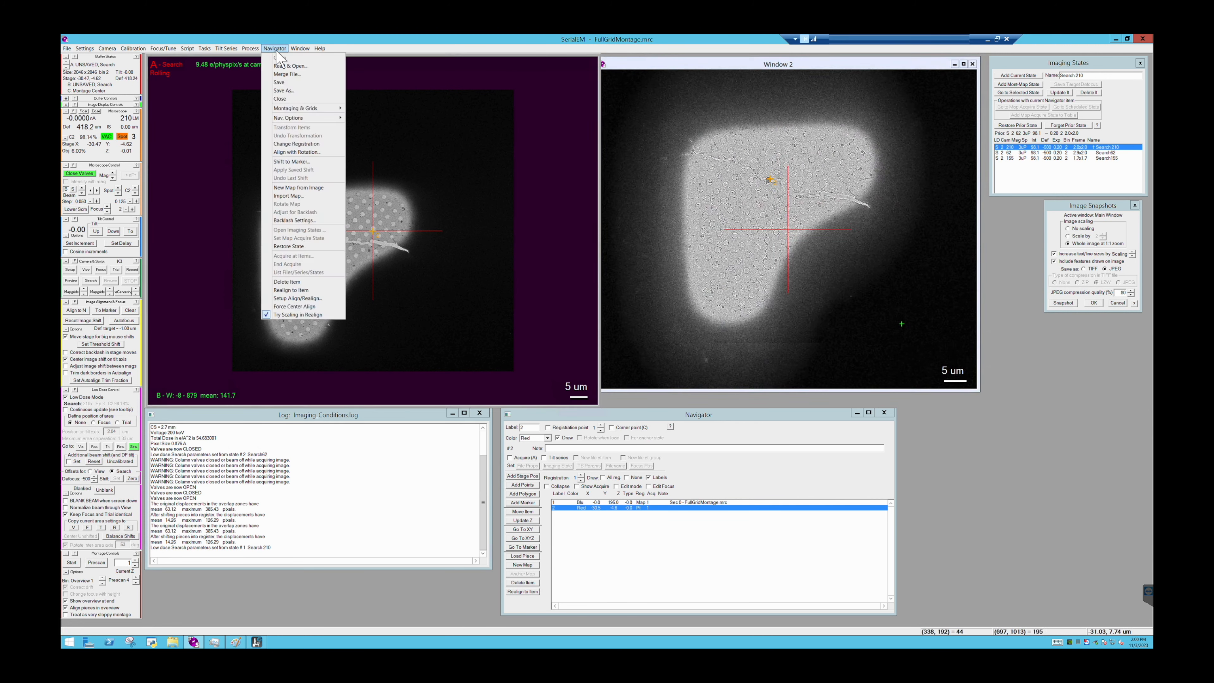
{"action": "left_click", "coordinate": [301, 163]}
{"action": "left_click", "coordinate": [570, 387]}
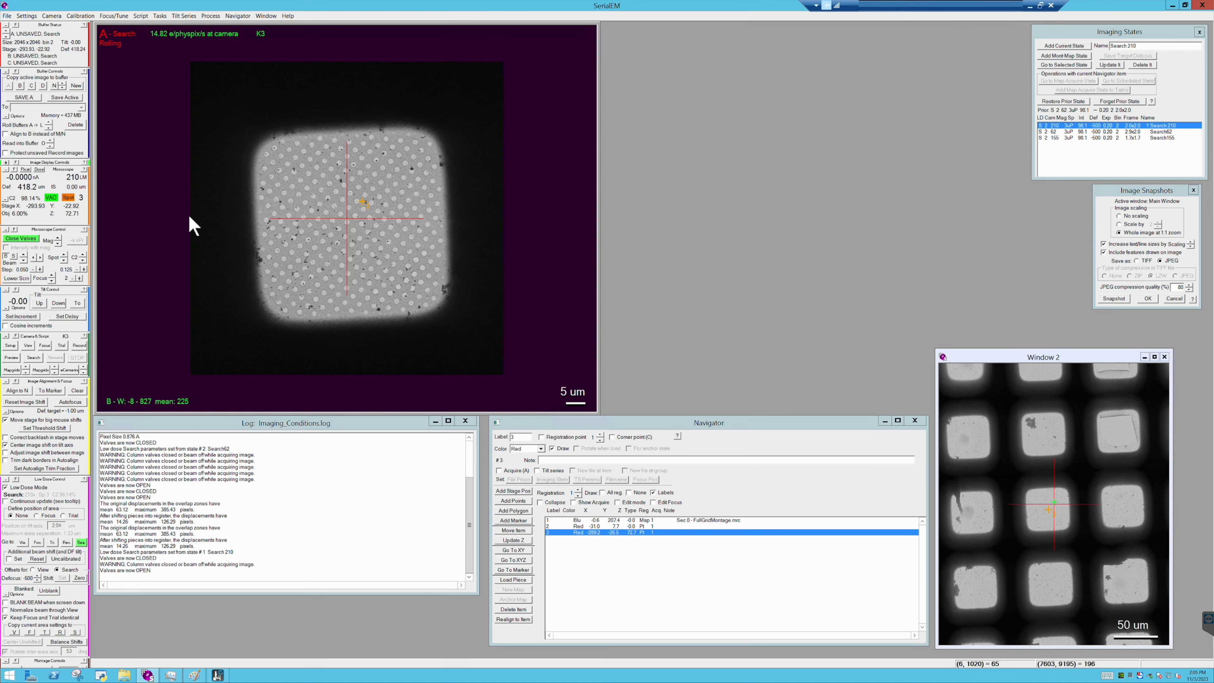
- Open the multi-shot parameters and place the Multiple Record Setup dialog in clear view beside the main image
{"action": "left_click", "coordinate": [237, 16]}
{"action": "mouse_move", "coordinate": [258, 86]}
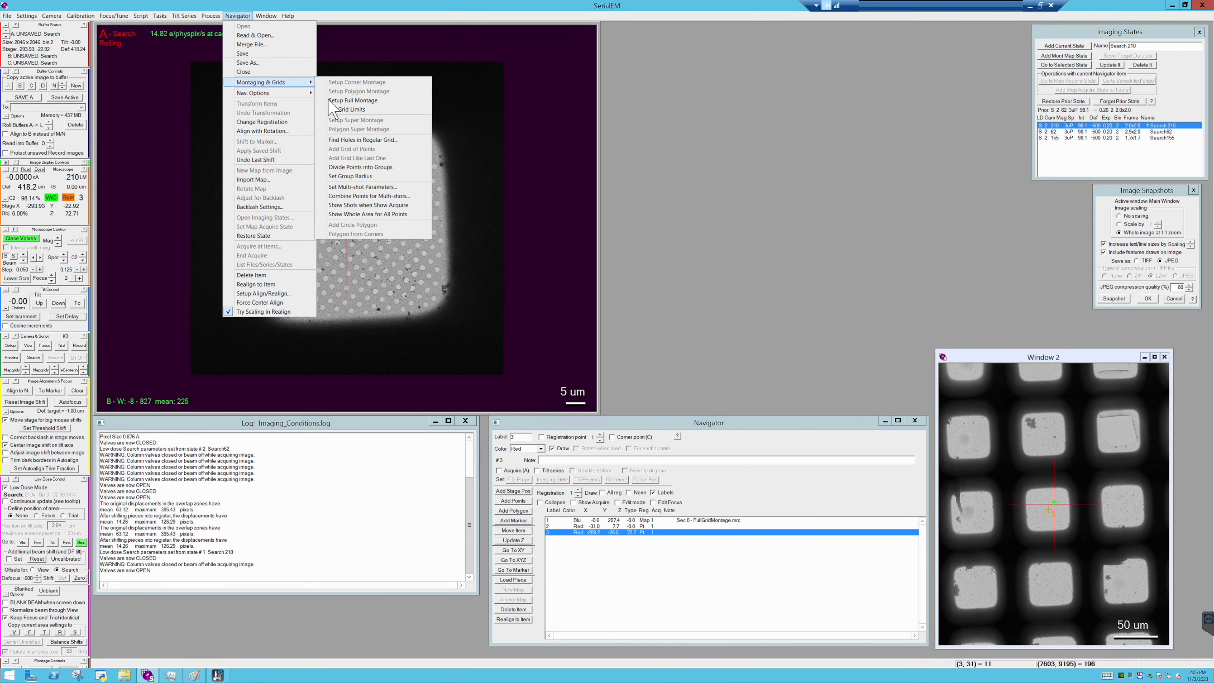
{"action": "left_click", "coordinate": [370, 187]}
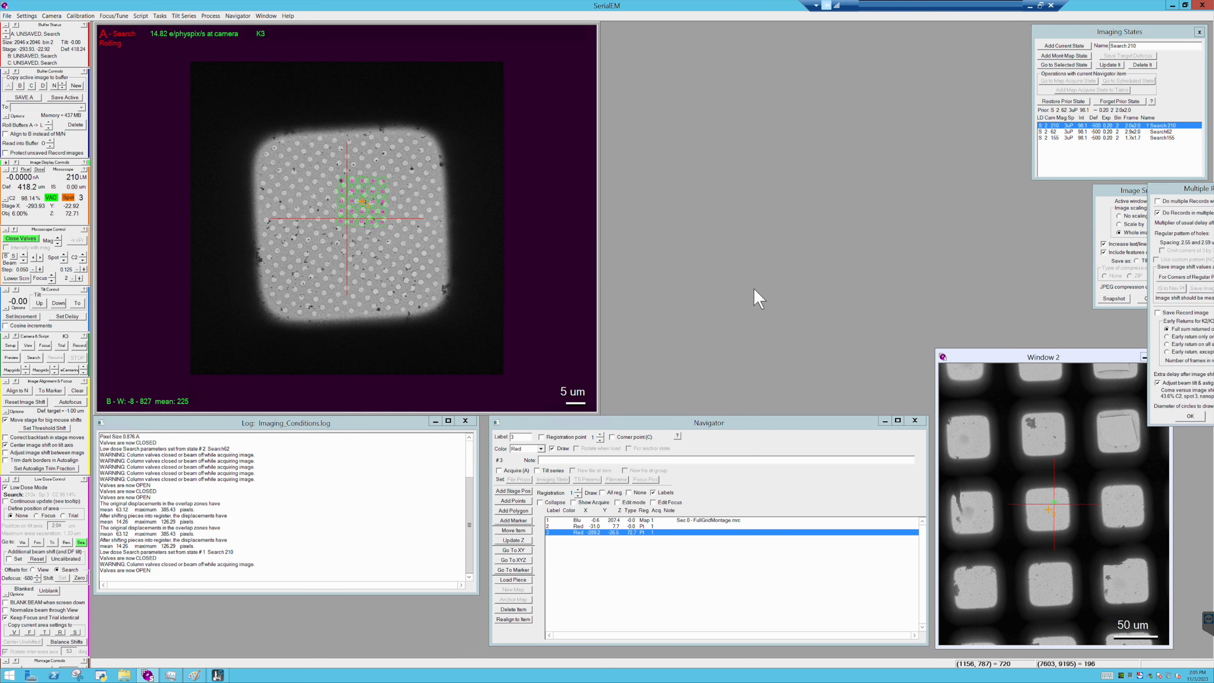
{"action": "left_click_drag", "start_coordinate": [1194, 191], "coordinate": [923, 54]}
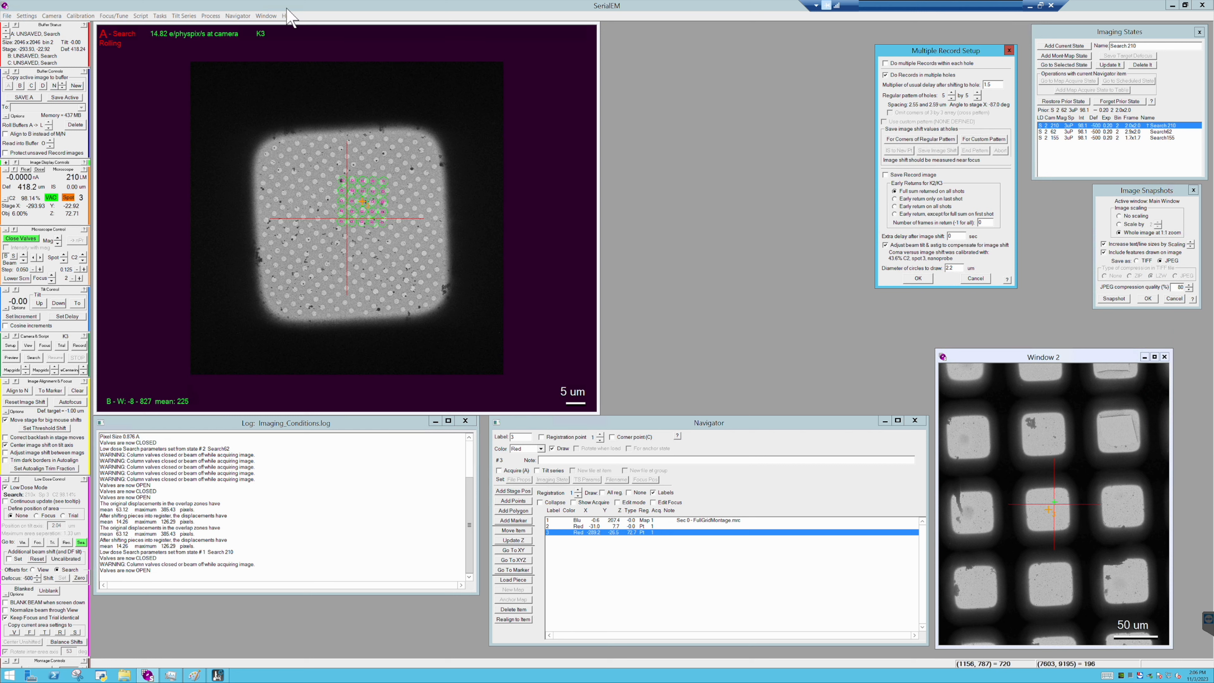
- Compute the FFT of the Search image and resize the windows so the image and its FFT sit side by side
{"action": "left_click", "coordinate": [212, 16]}
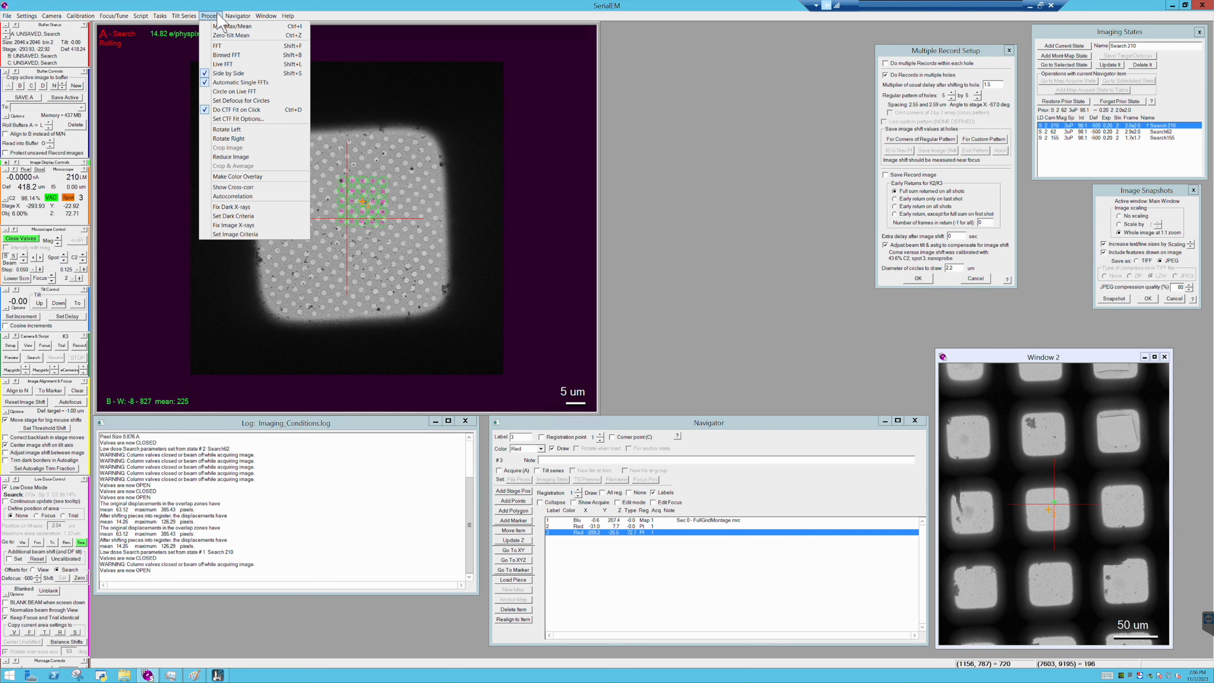
{"action": "left_click", "coordinate": [230, 47]}
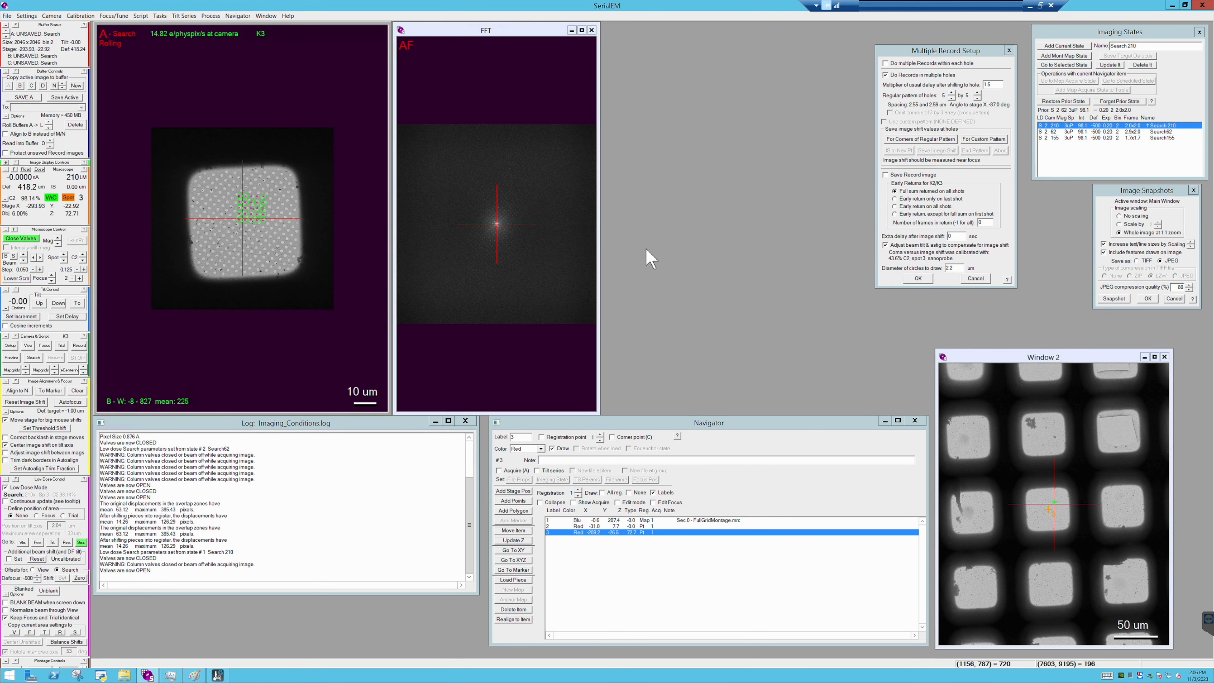
{"action": "left_click_drag", "start_coordinate": [599, 154], "coordinate": [867, 157]}
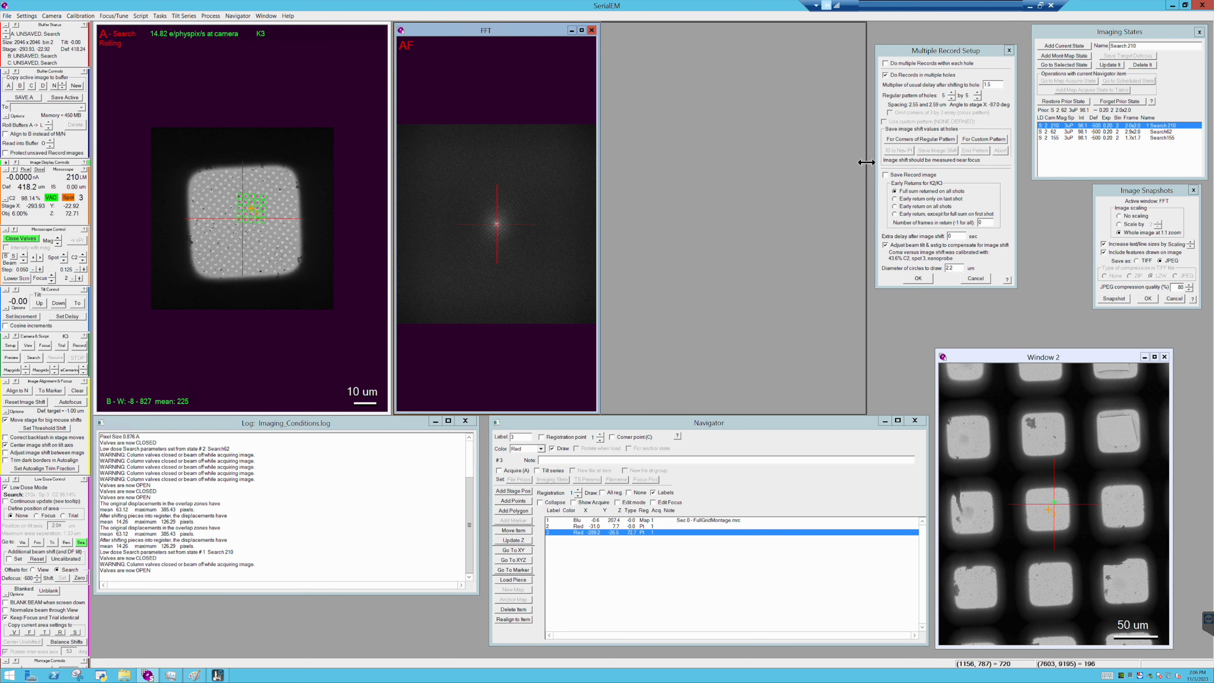
{"action": "left_click_drag", "start_coordinate": [396, 85], "coordinate": [599, 112]}
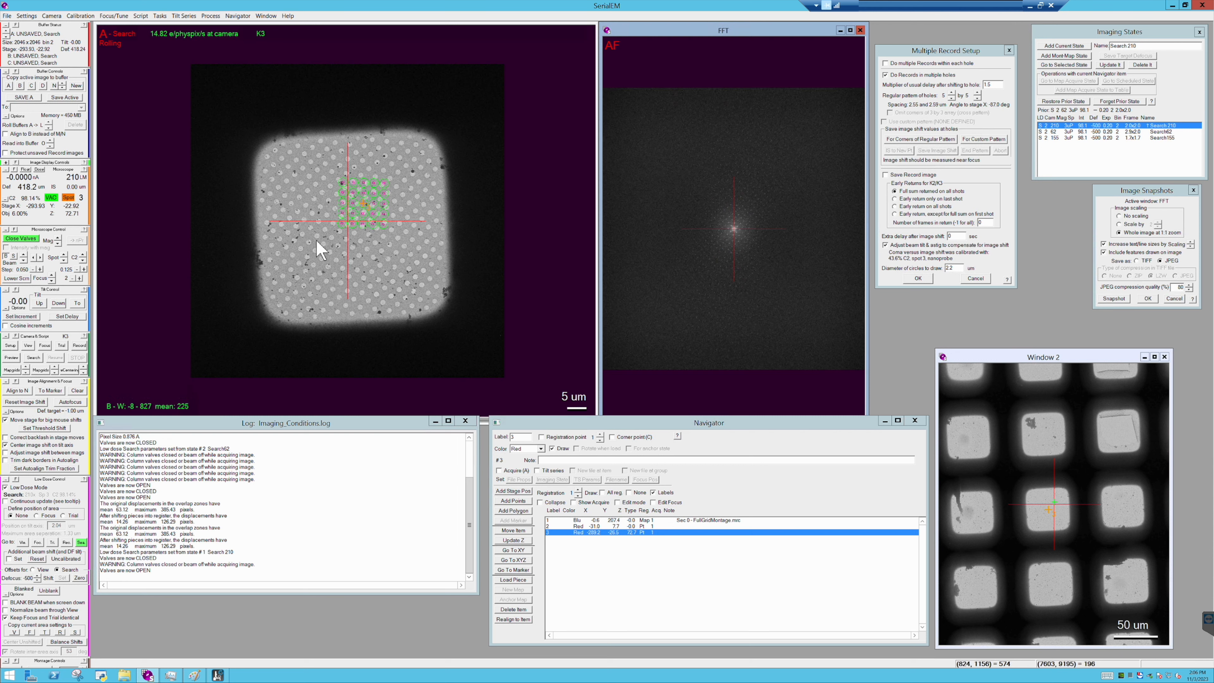
- Measure the diameter of a hole in the Search image with a drawn line and highlight its length in the log
{"action": "scroll", "coordinate": [319, 249], "scroll_direction": "up", "scroll_amount": 5}
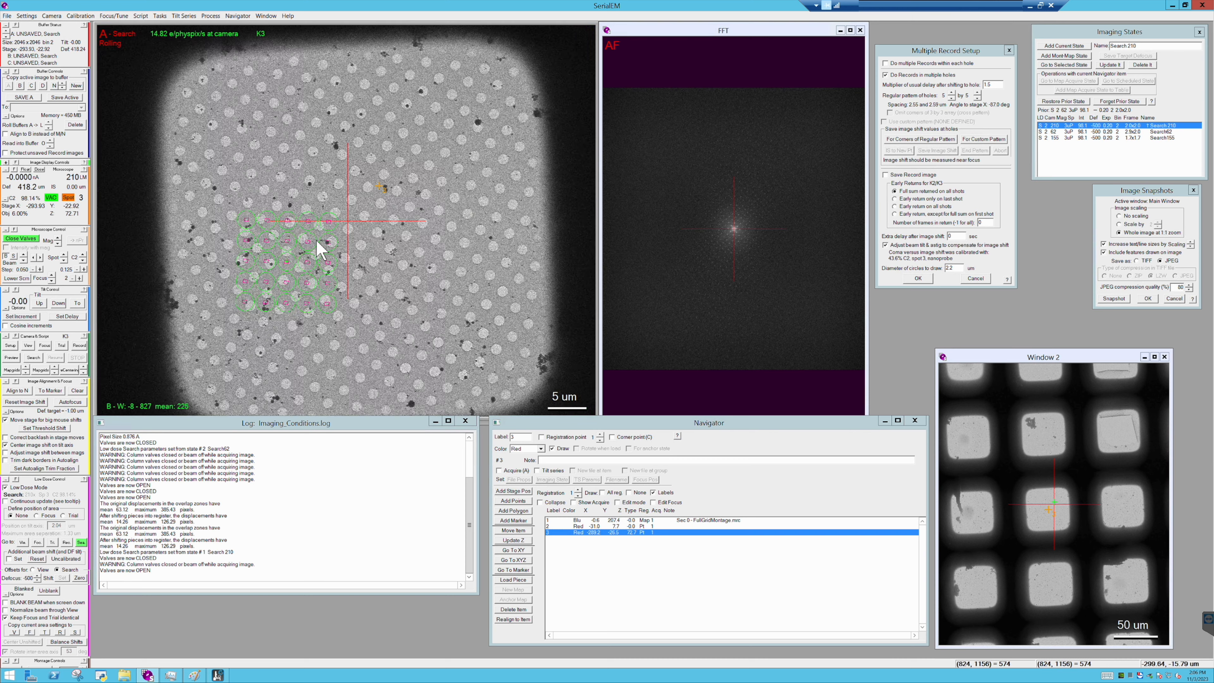
{"action": "left_click_drag", "start_coordinate": [336, 234], "coordinate": [362, 262]}
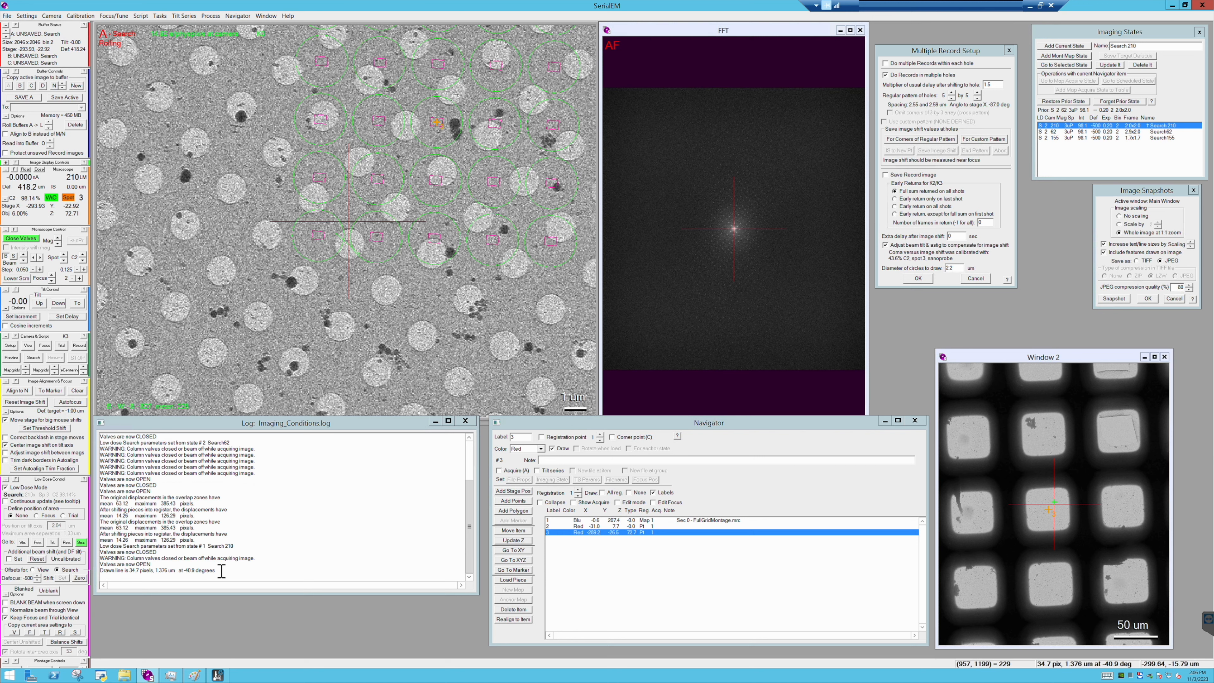
{"action": "left_click_drag", "start_coordinate": [216, 571], "coordinate": [138, 572]}
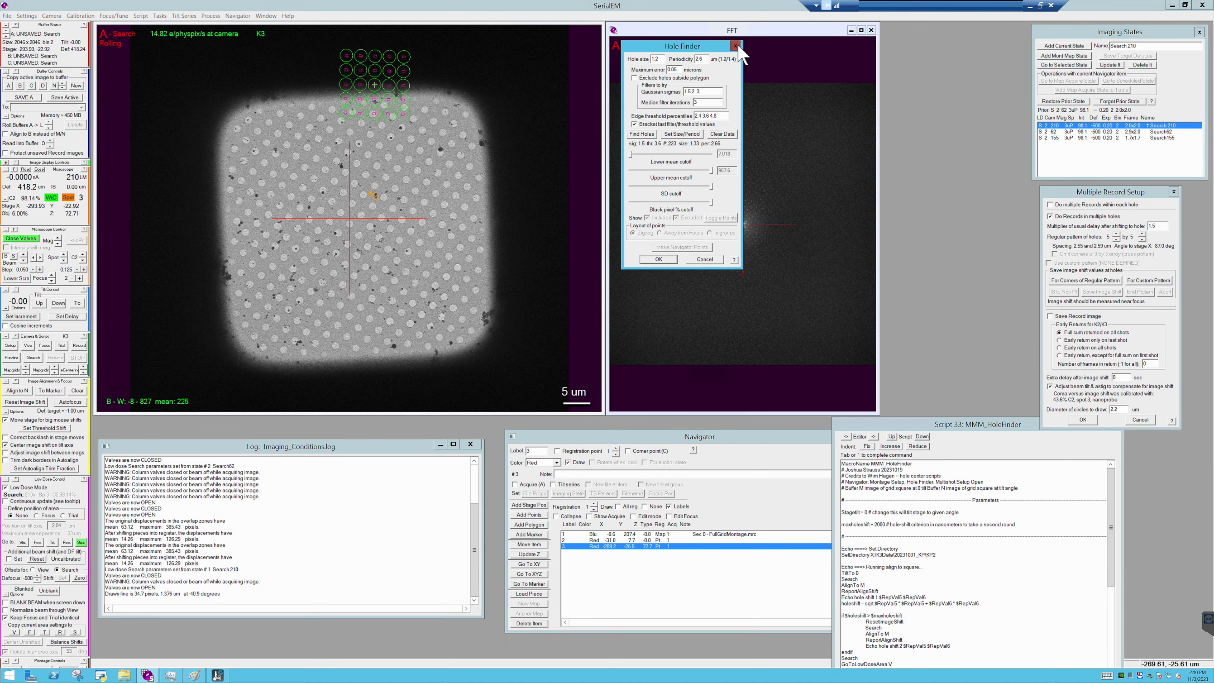
{"action": "left_click", "coordinate": [740, 45]}
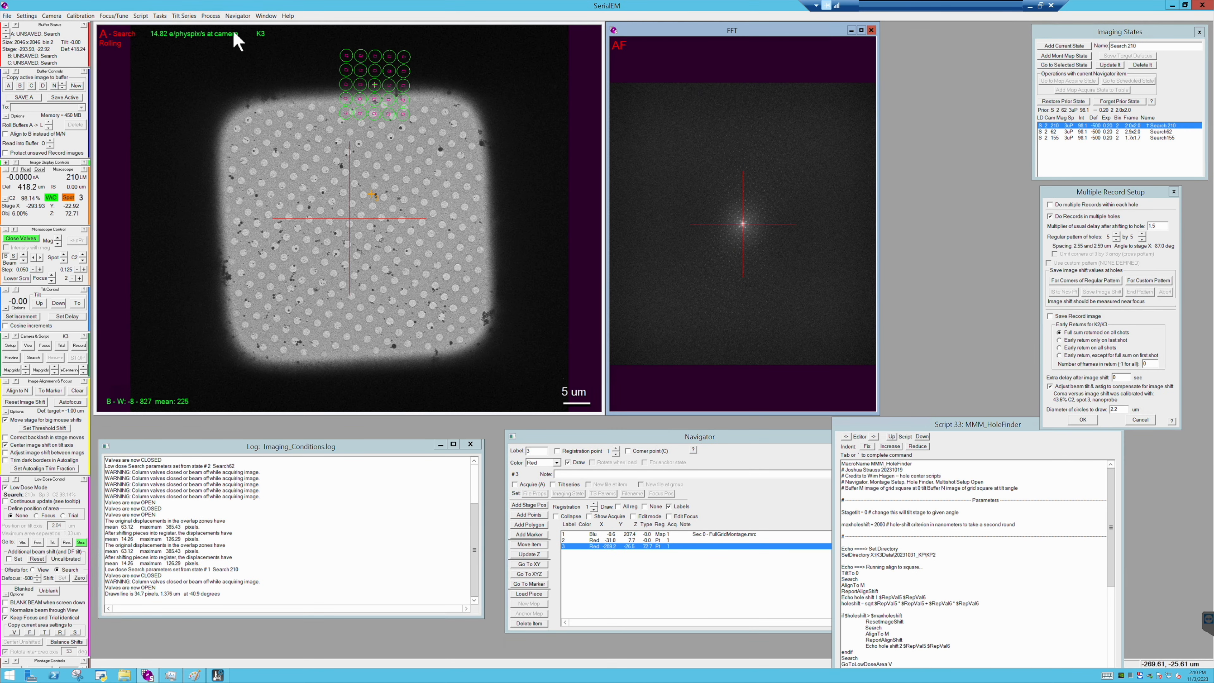
- Run the regular-grid Hole Finder on the Search image with hole size 1.4 and periodicity 2.8 um
{"action": "left_click", "coordinate": [237, 15]}
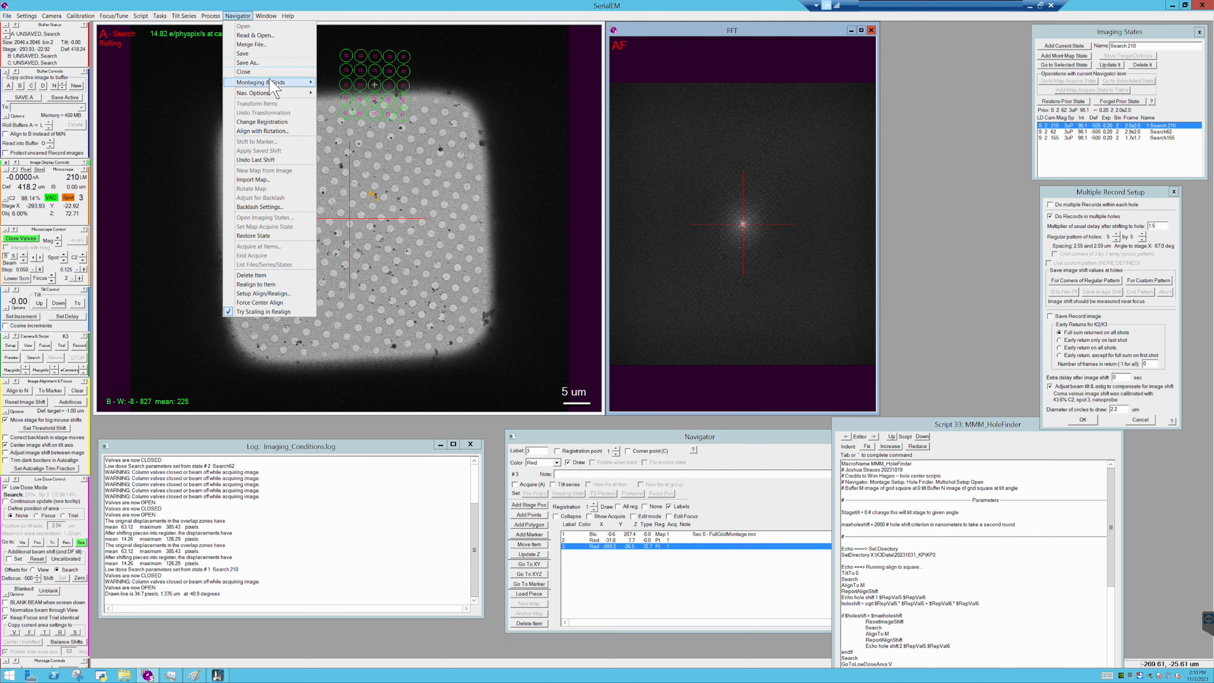
{"action": "mouse_move", "coordinate": [275, 82]}
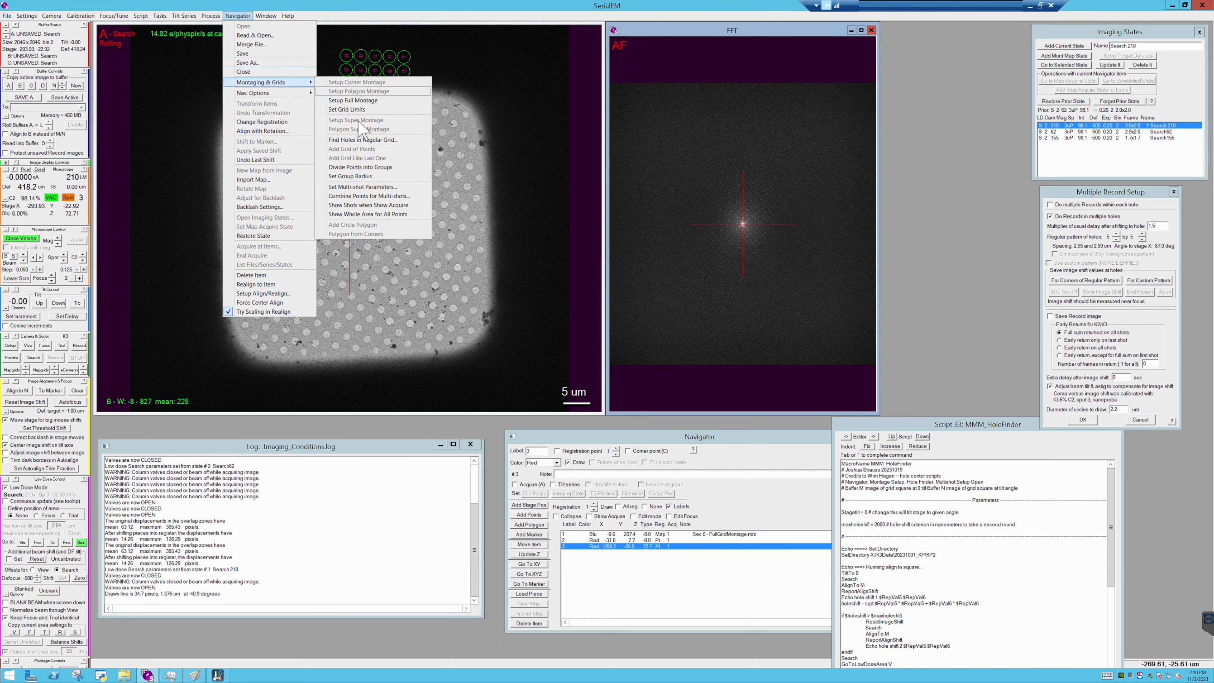
{"action": "left_click", "coordinate": [375, 140]}
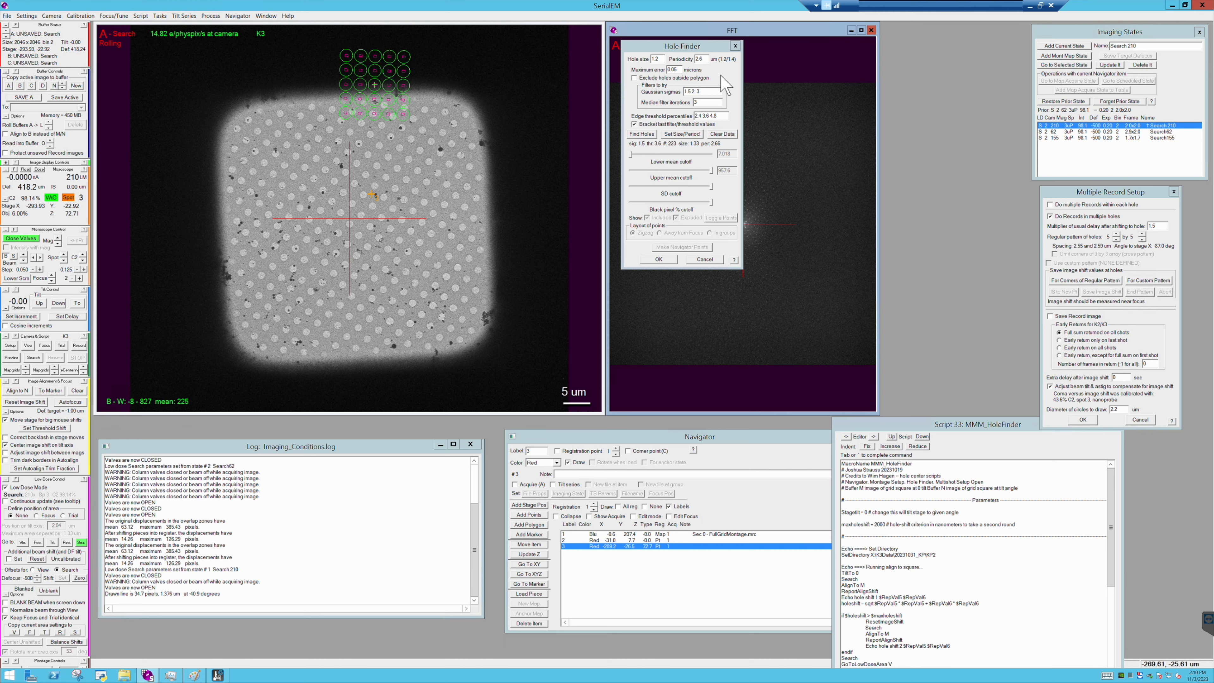
{"action": "left_click_drag", "start_coordinate": [1017, 425], "coordinate": [1088, 466]}
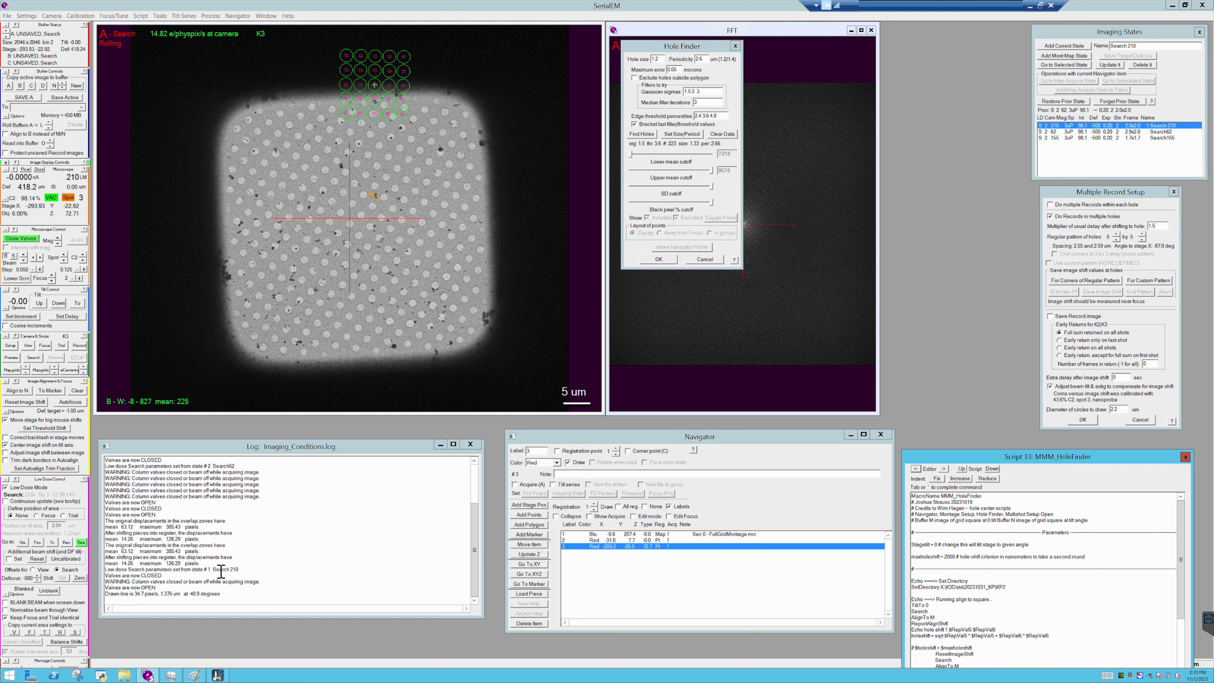
{"action": "double_click", "coordinate": [170, 594]}
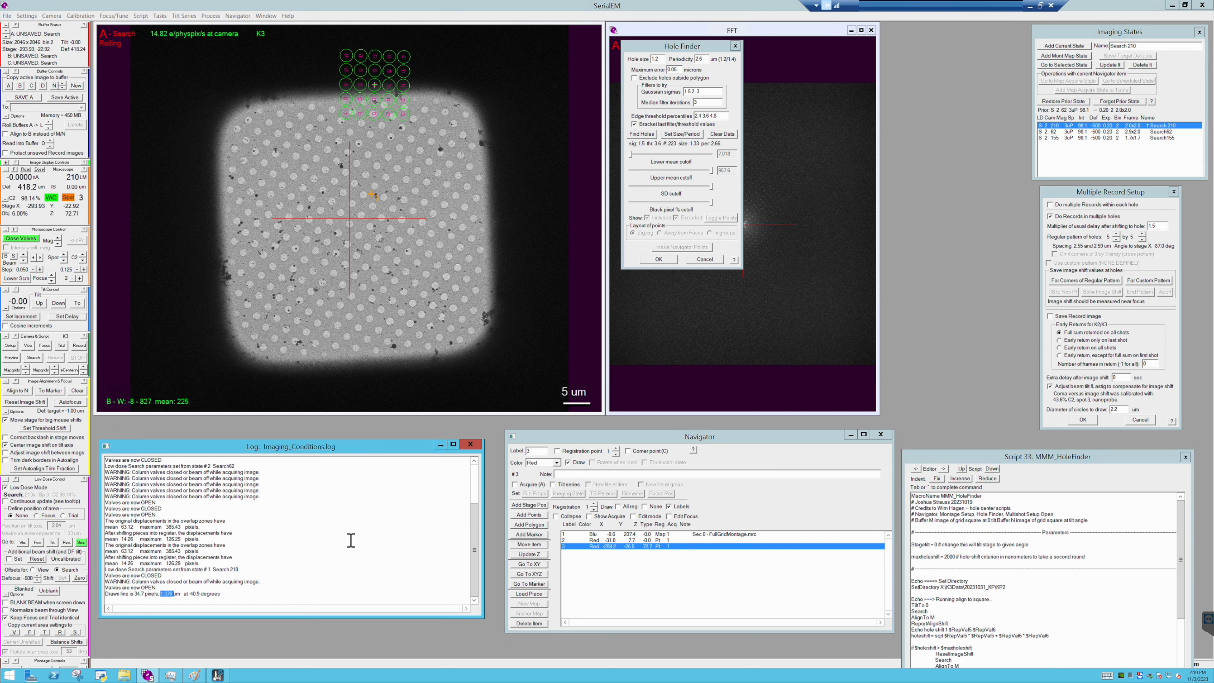
{"action": "left_click", "coordinate": [662, 59]}
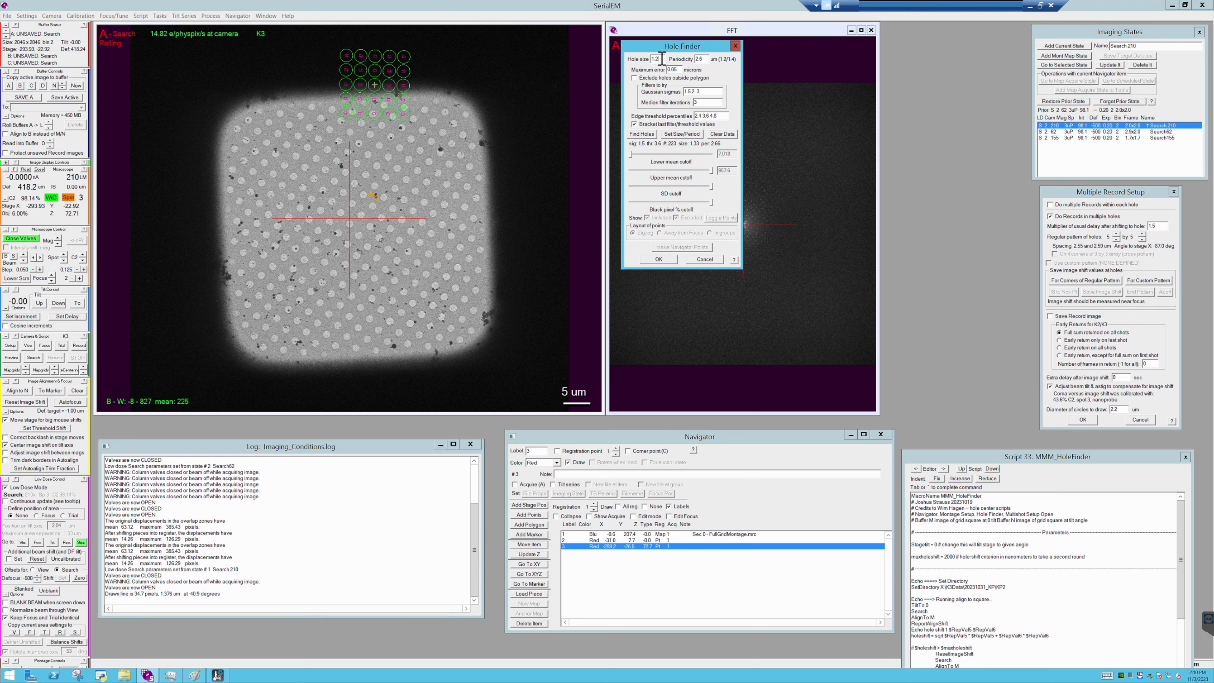
{"action": "left_click", "coordinate": [702, 59]}
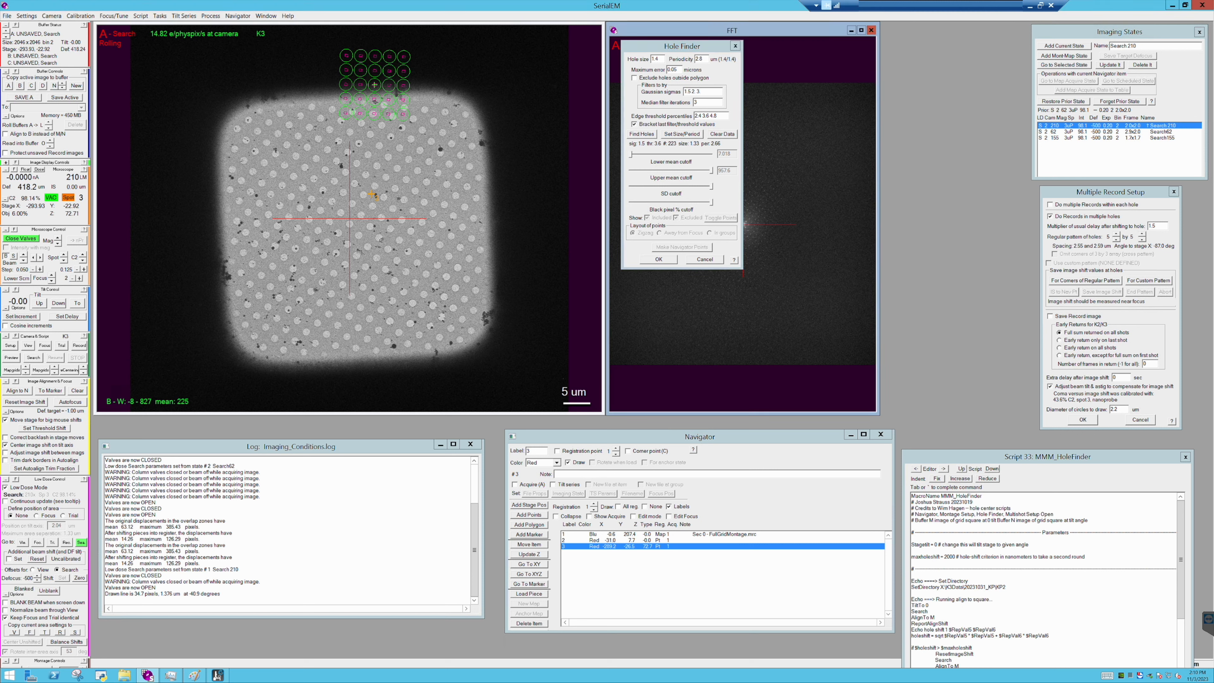
{"action": "left_click", "coordinate": [641, 135]}
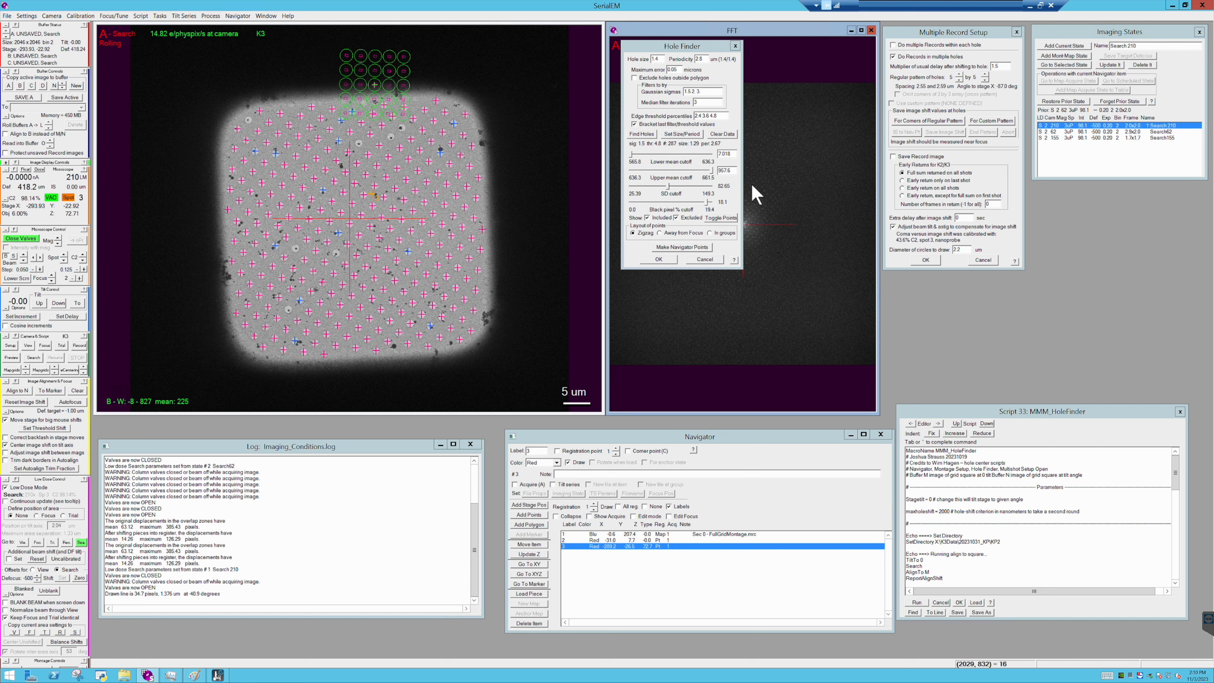
- Raise the Hole Finder cutoffs to their maximums: upper mean 661.5, SD 149.3 and black pixel 19.4
{"action": "left_click", "coordinate": [712, 170]}
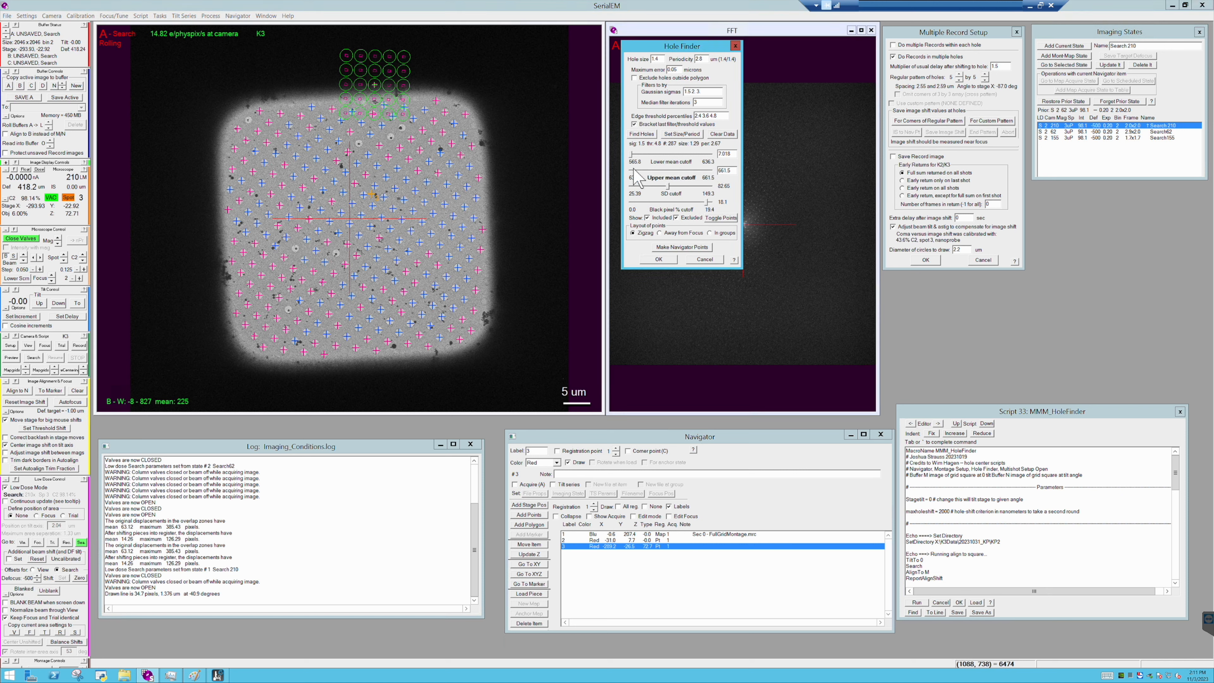
{"action": "left_click", "coordinate": [669, 186]}
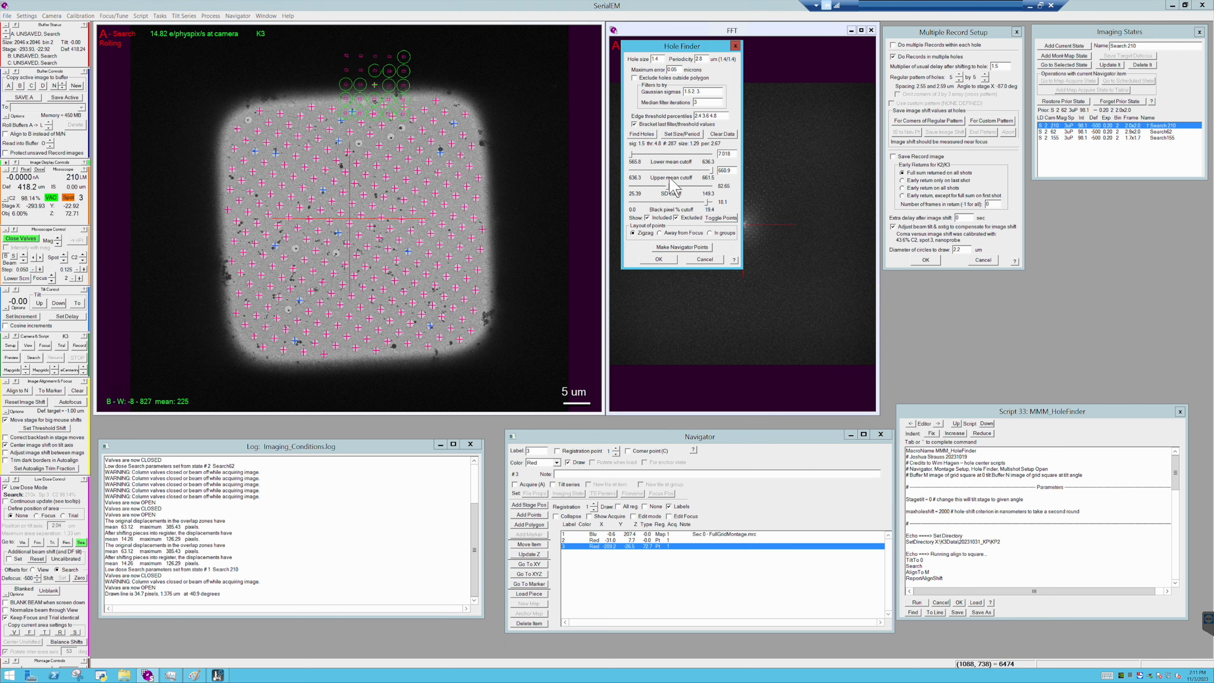
{"action": "key", "text": "Right"}
{"action": "key", "text": "Right"}
{"action": "left_click_drag", "start_coordinate": [708, 203], "coordinate": [726, 202]}
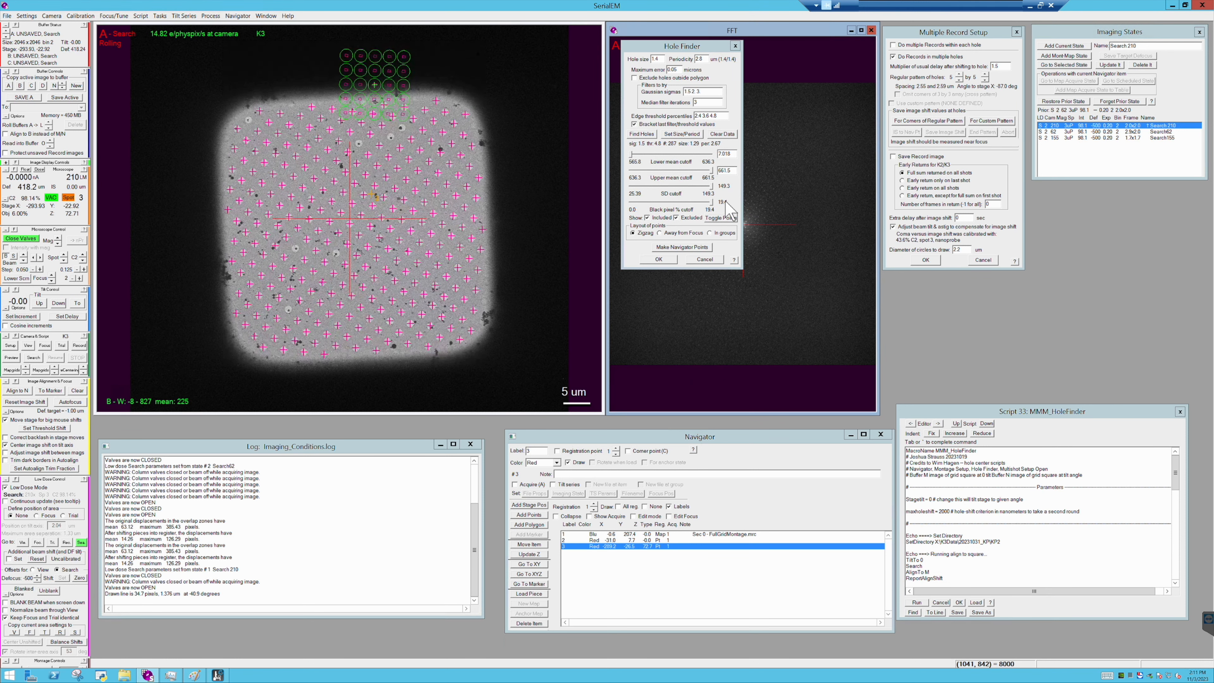
- Bring up the HoleHunter script in the script editor and run it to create combined multi-shot Navigator points
{"action": "left_click", "coordinate": [939, 423]}
{"action": "left_click", "coordinate": [938, 424]}
{"action": "left_click", "coordinate": [939, 424]}
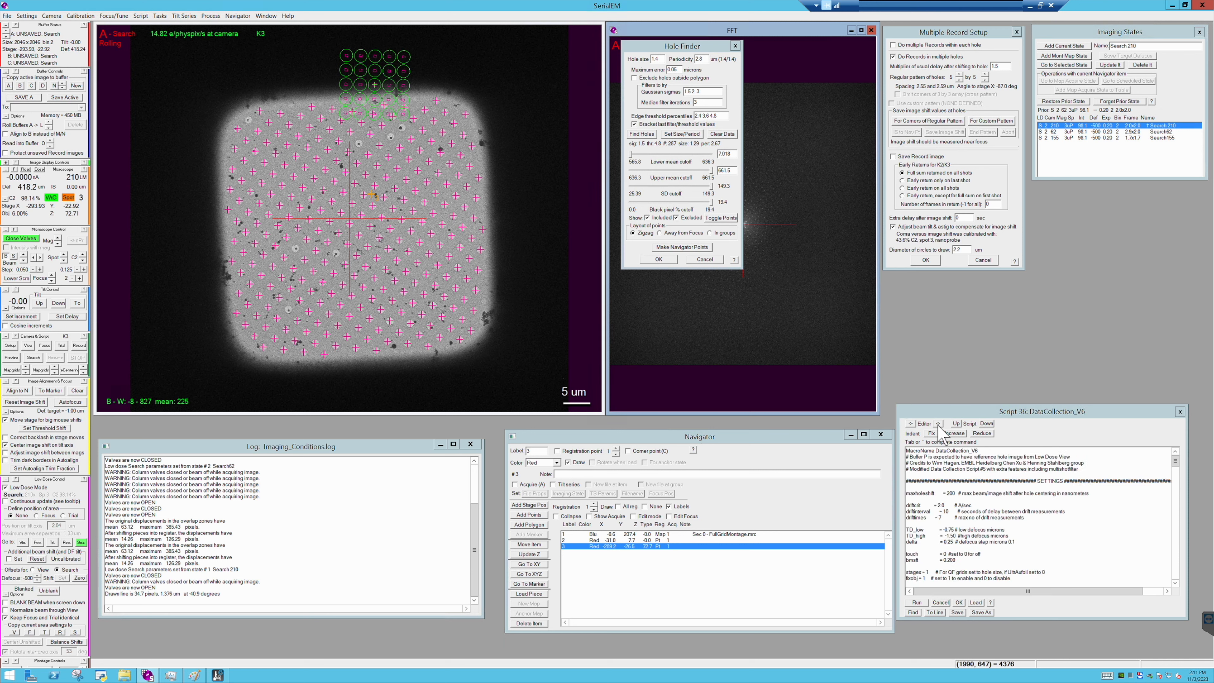
{"action": "left_click", "coordinate": [938, 424]}
{"action": "left_click", "coordinate": [938, 423]}
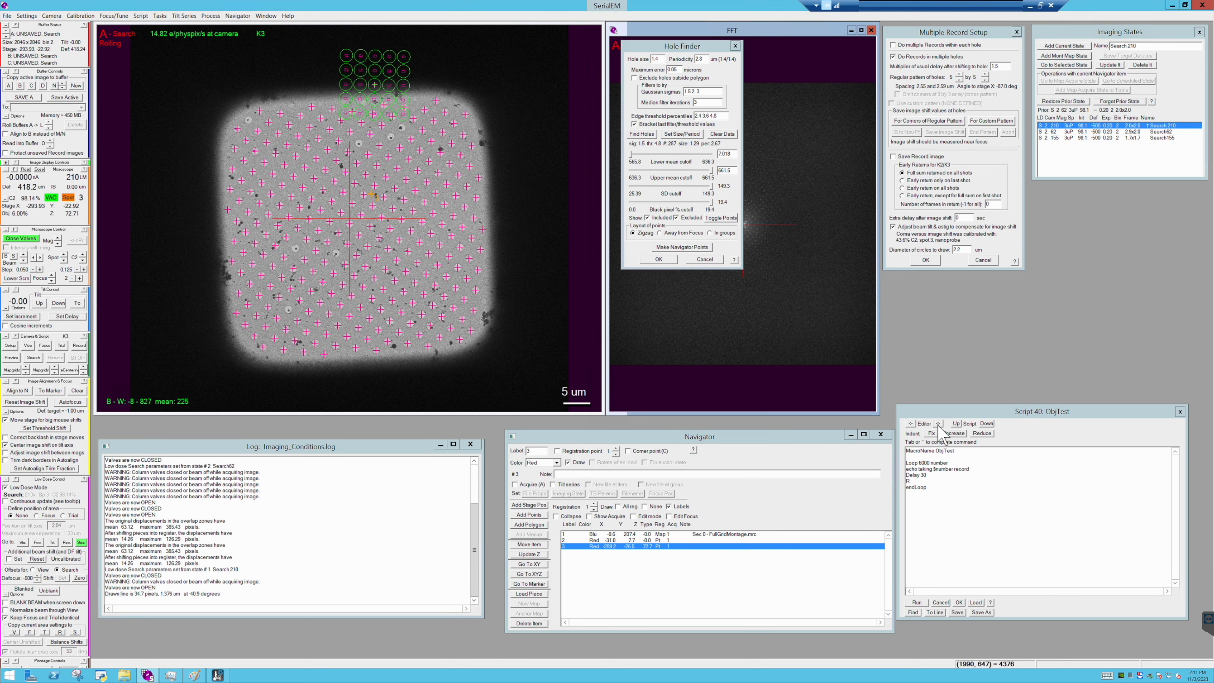
{"action": "left_click", "coordinate": [939, 423]}
{"action": "left_click", "coordinate": [939, 424]}
{"action": "left_click", "coordinate": [939, 424]}
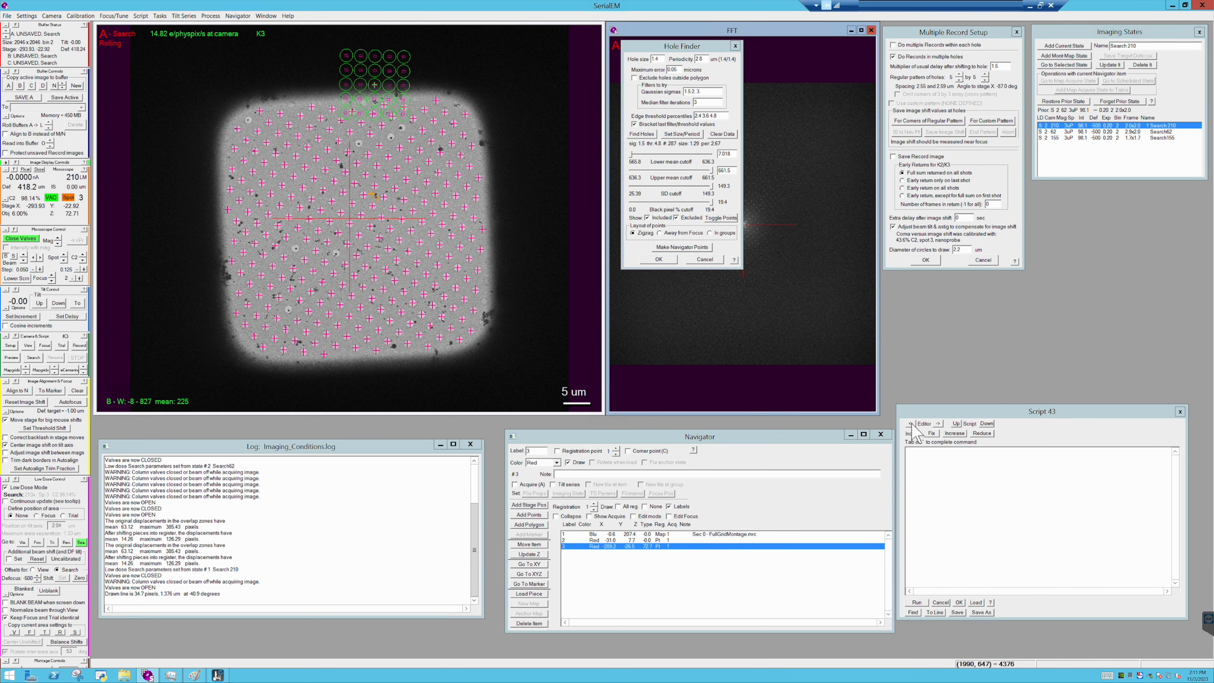
{"action": "left_click", "coordinate": [911, 423]}
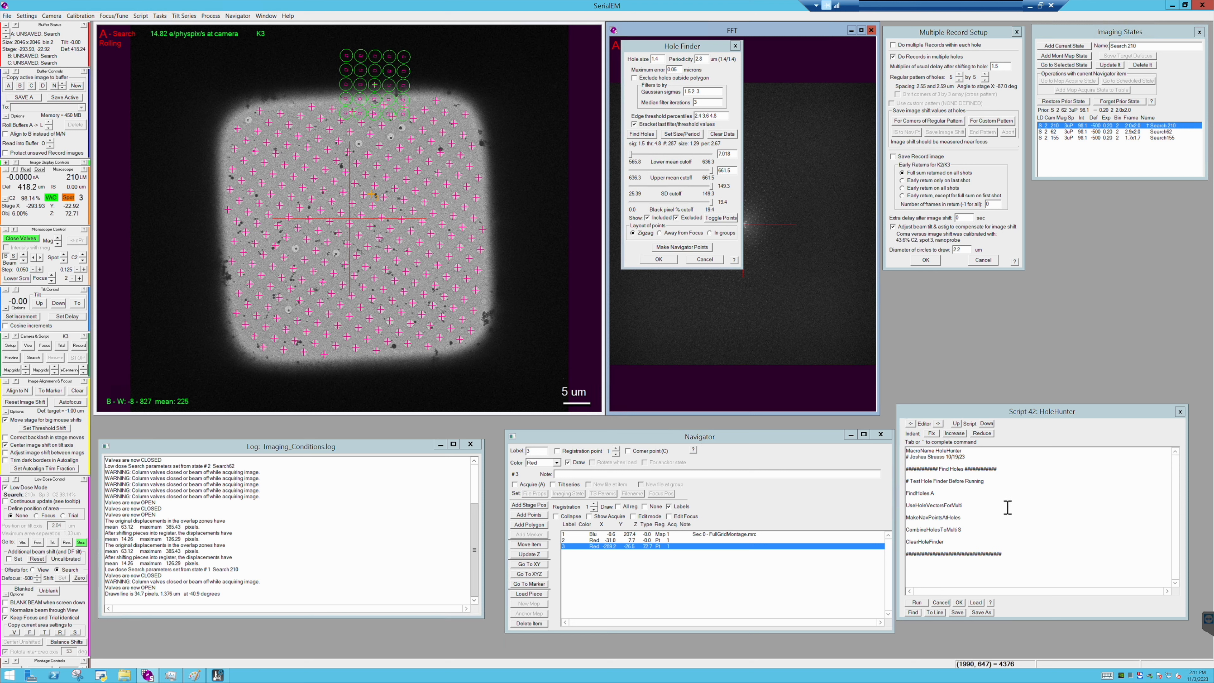
{"action": "left_click", "coordinate": [917, 603]}
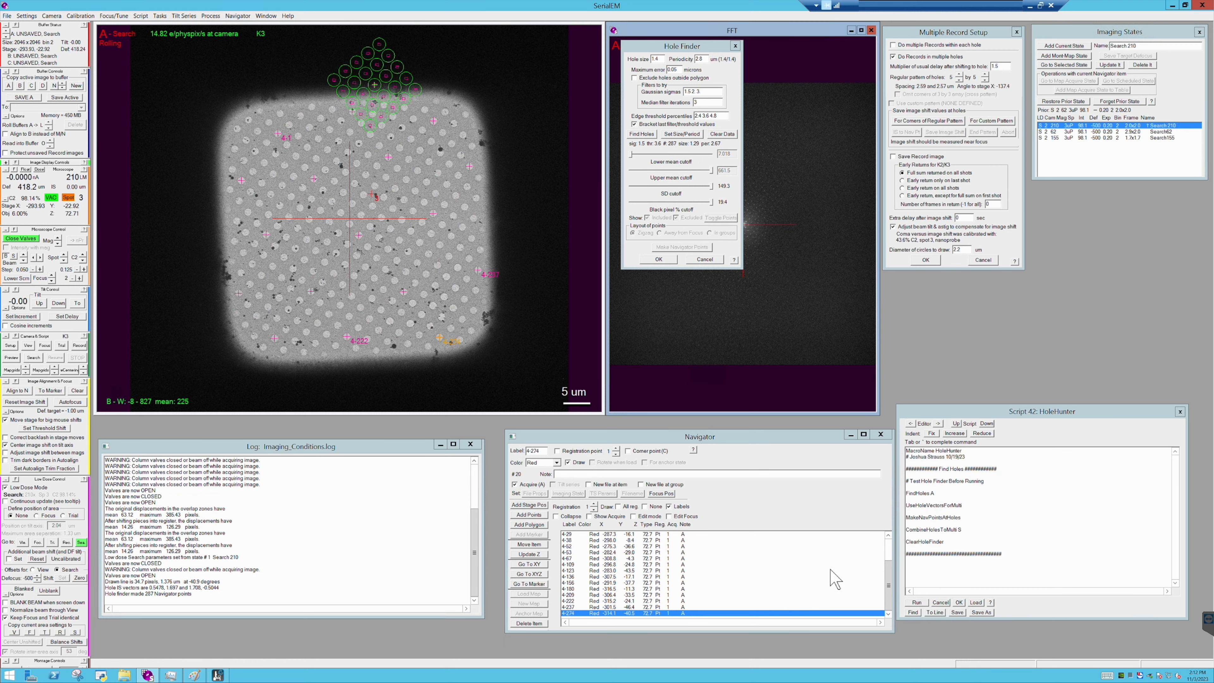
- Step through the new acquire points in the Navigator list starting at 4-1, and move the Hole Finder dialog off the FFT
{"action": "left_click_drag", "start_coordinate": [890, 589], "coordinate": [890, 569]}
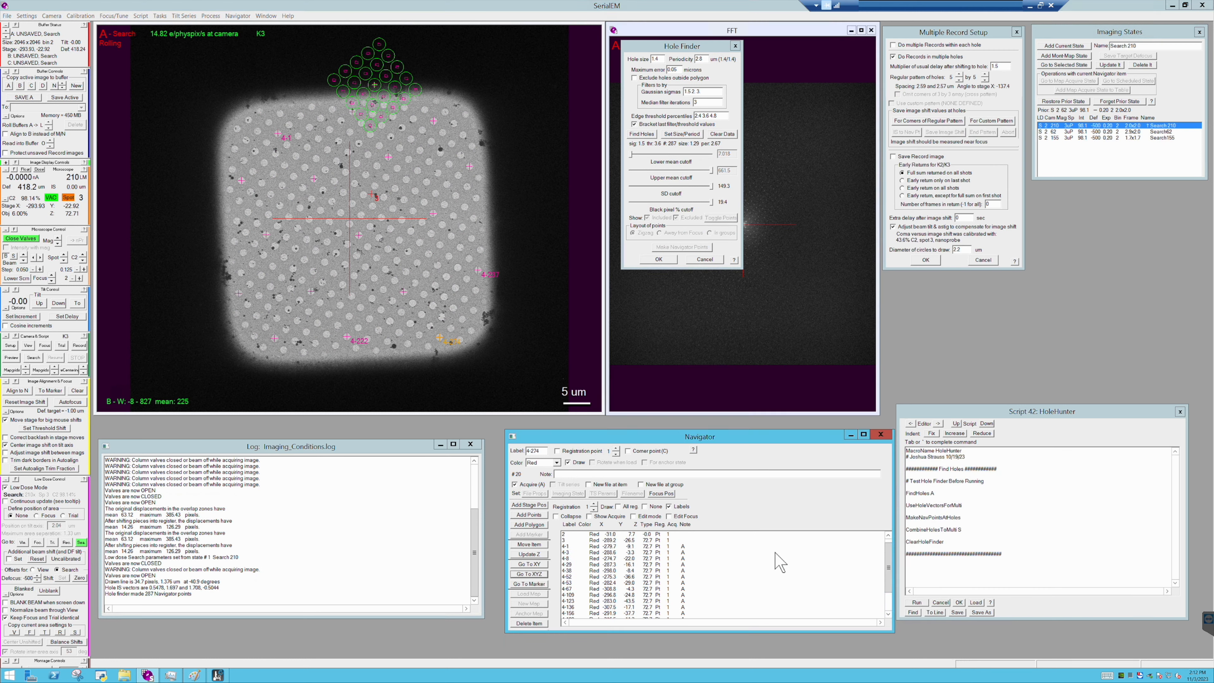
{"action": "left_click", "coordinate": [770, 547]}
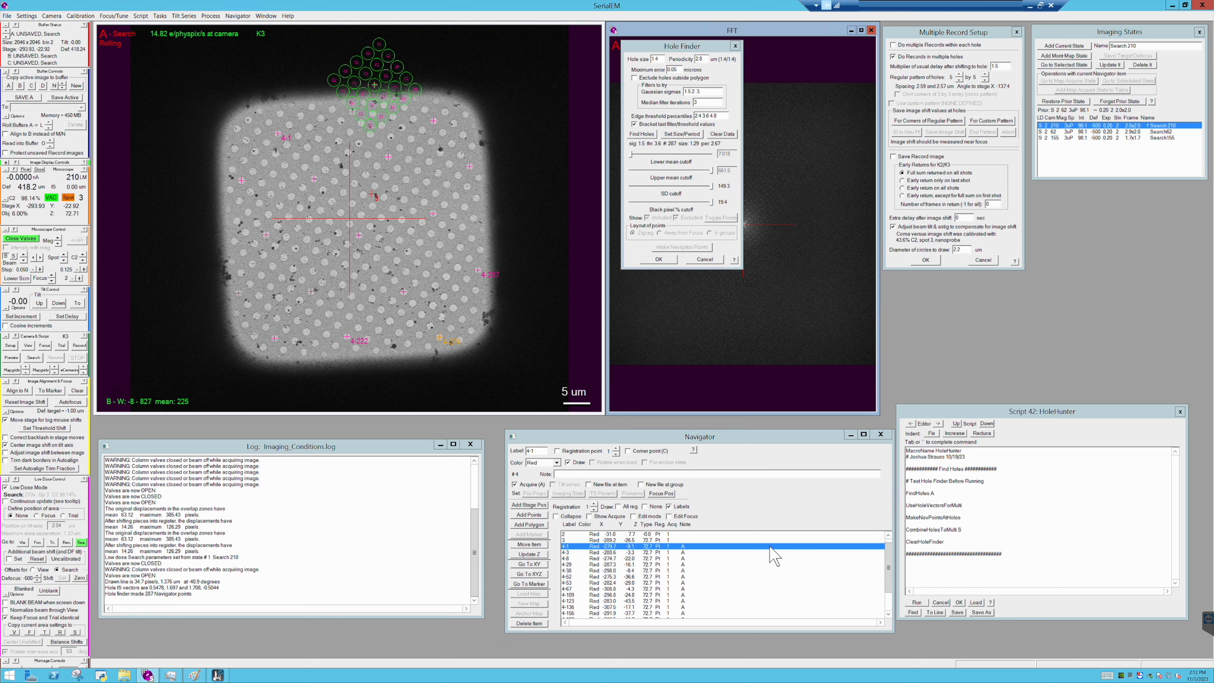
{"action": "key", "text": "Down"}
{"action": "key", "text": "Down"}
{"action": "key", "text": "Down"}
{"action": "key", "text": "Down"}
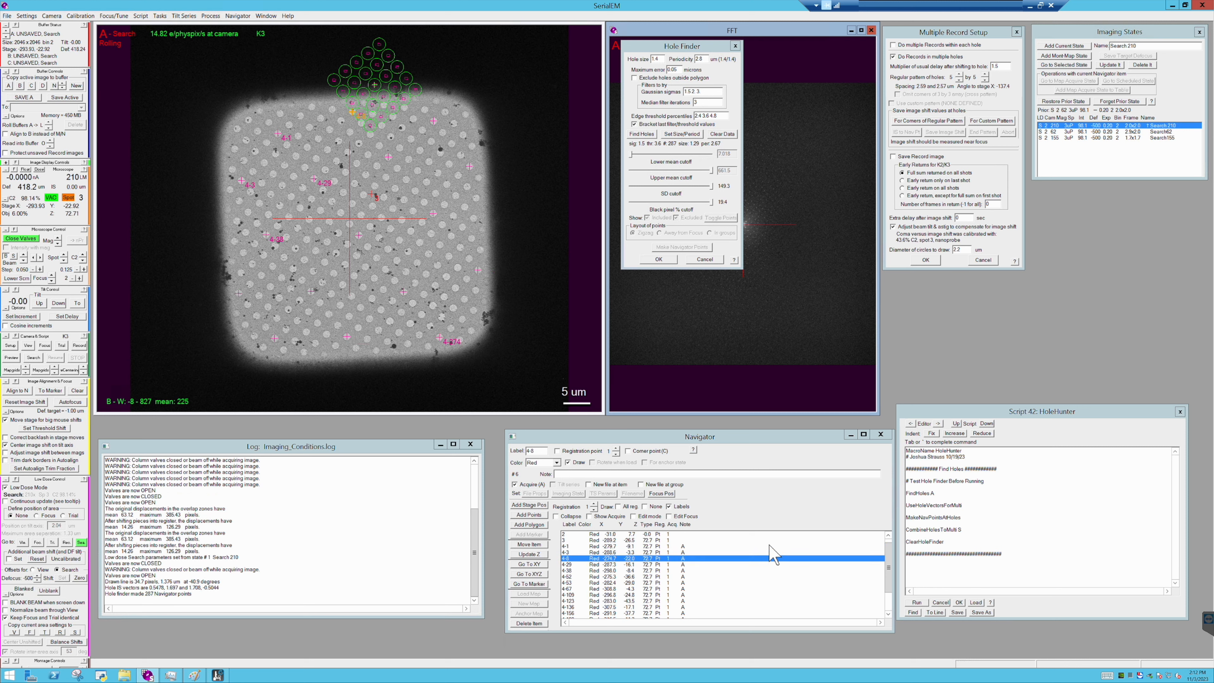
{"action": "key", "text": "Down"}
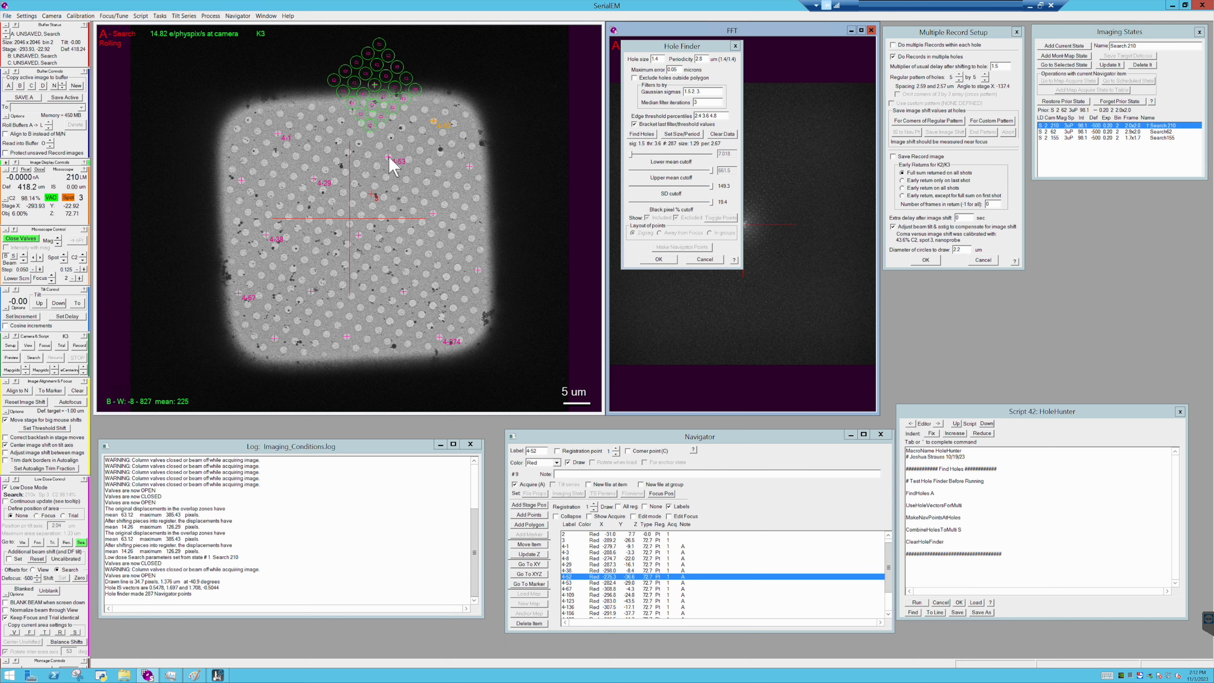
{"action": "left_click_drag", "start_coordinate": [707, 46], "coordinate": [1123, 190]}
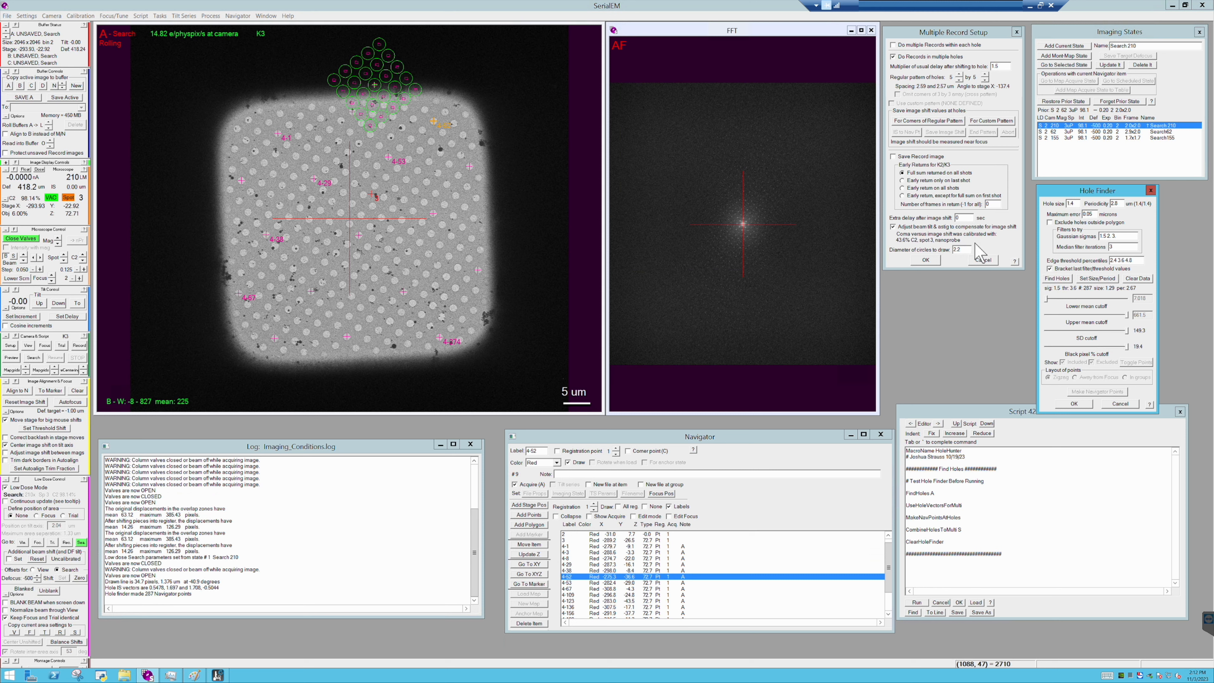
{"action": "left_click", "coordinate": [693, 547]}
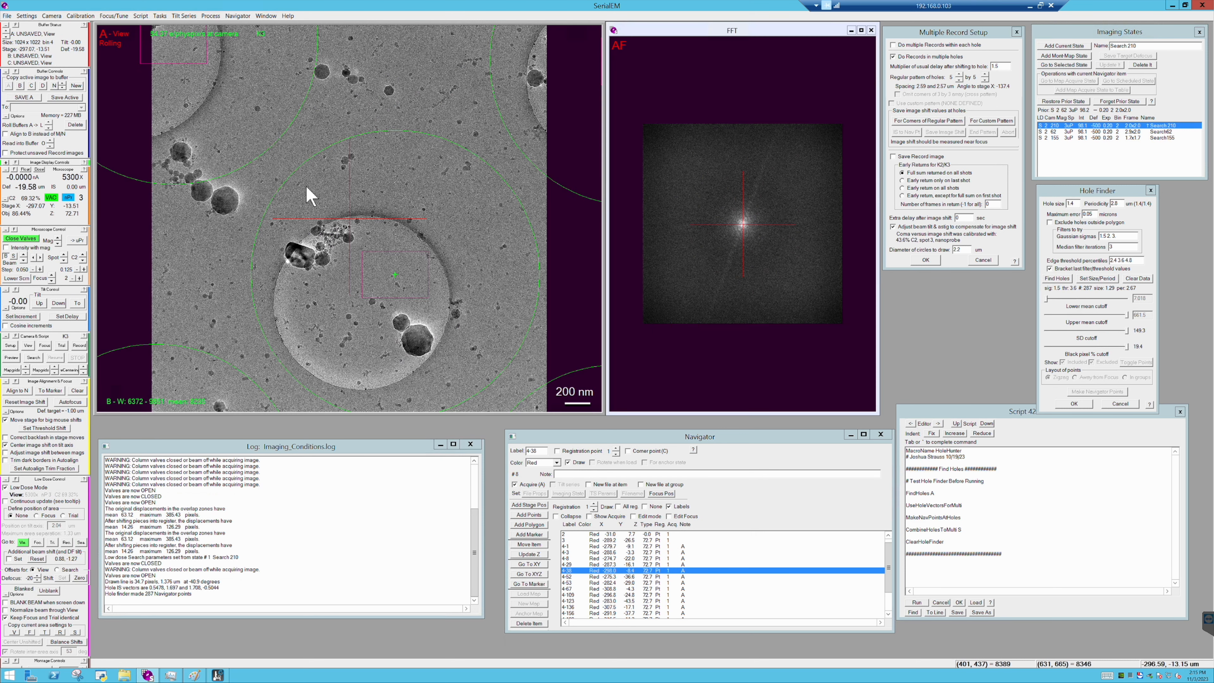
- Open the existing image file LastView.mrc from the GI2_4 folder inside 20231029_SB_TC
{"action": "left_click", "coordinate": [7, 16]}
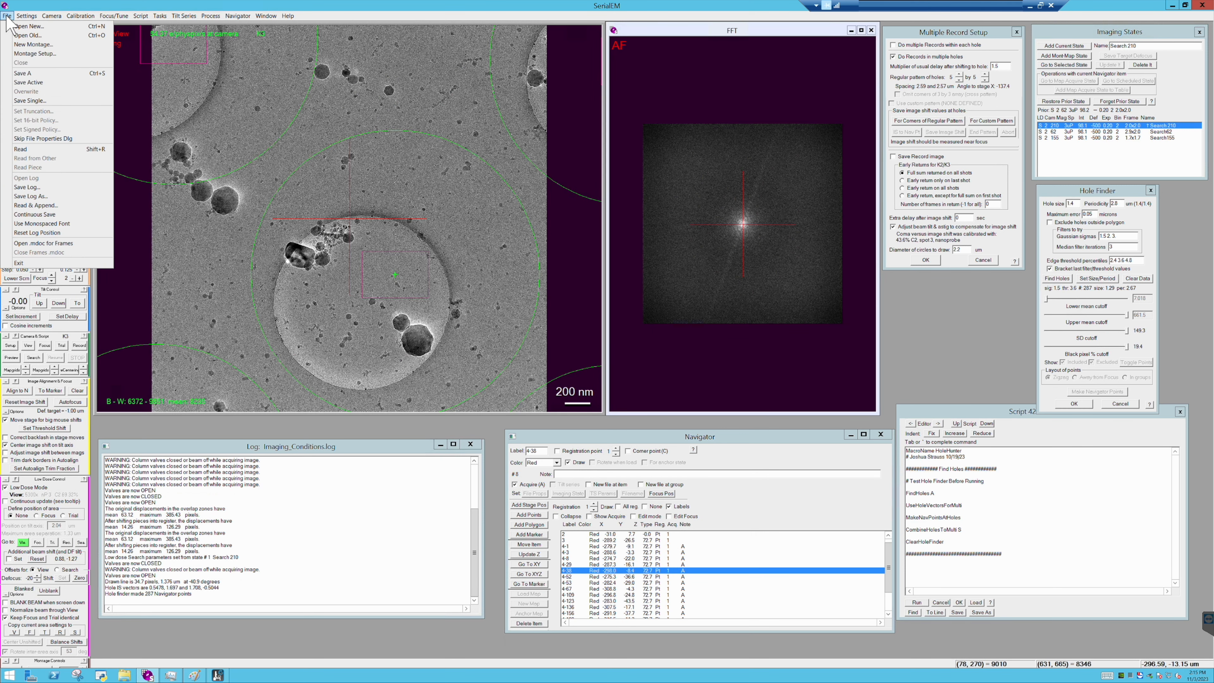
{"action": "left_click", "coordinate": [39, 36]}
{"action": "left_click", "coordinate": [670, 260]}
{"action": "left_click", "coordinate": [669, 259]}
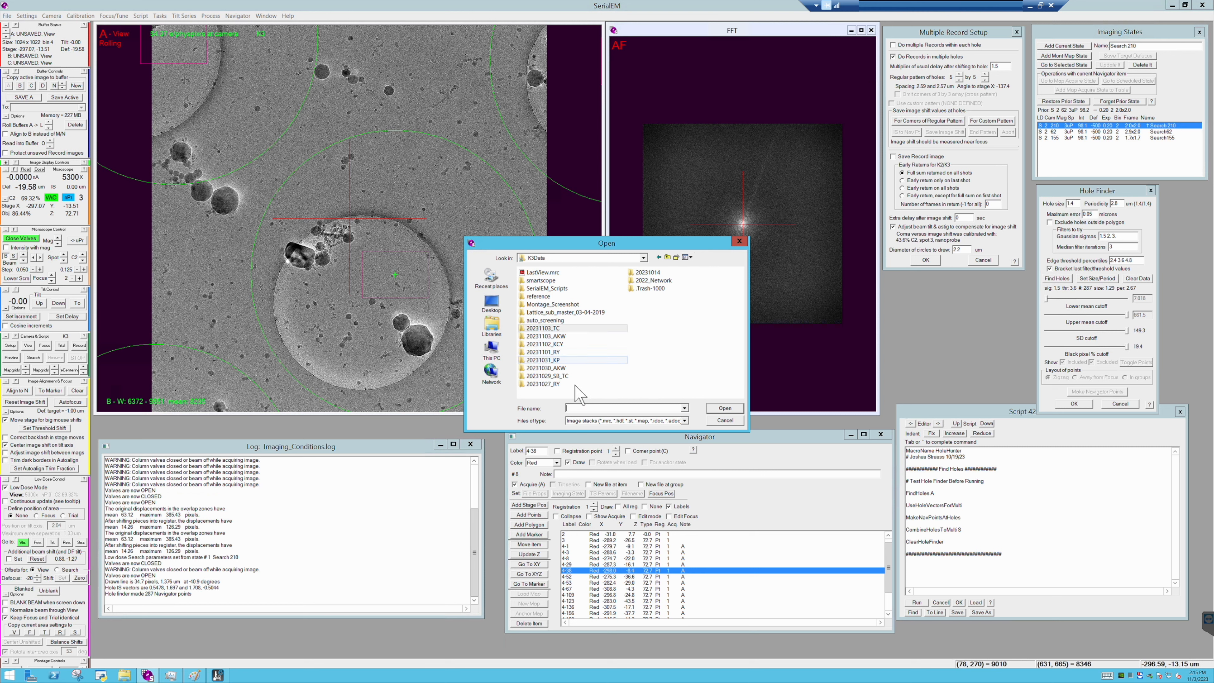
{"action": "double_click", "coordinate": [577, 375]}
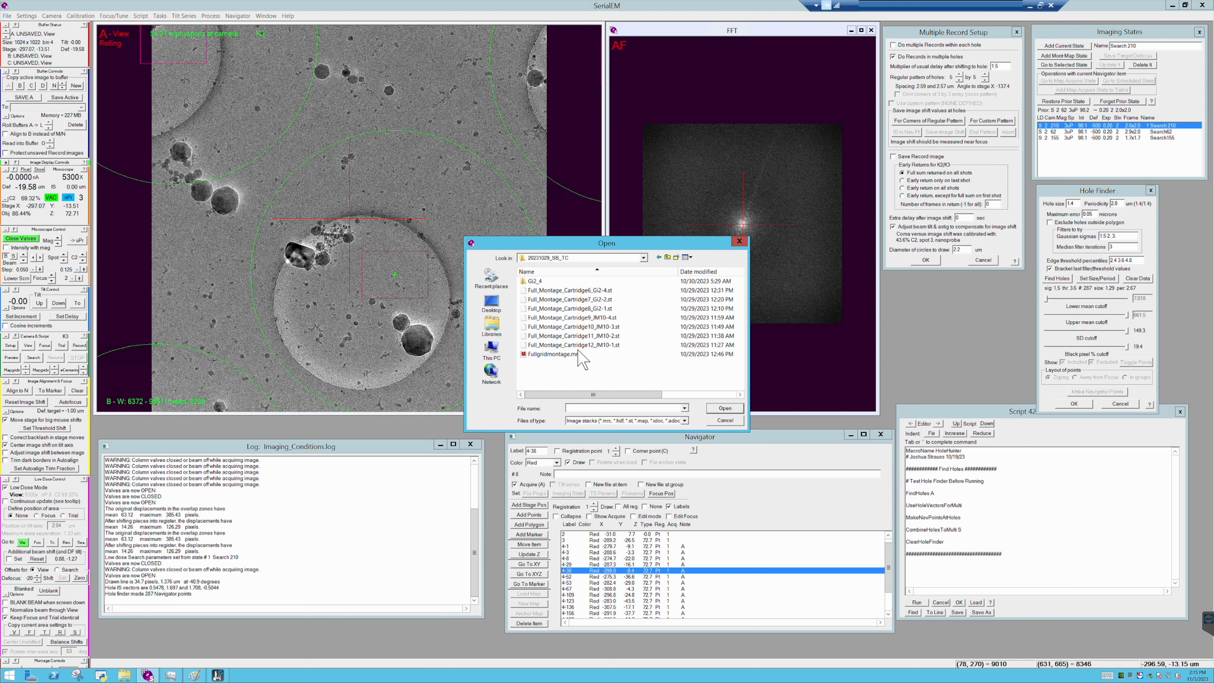
{"action": "double_click", "coordinate": [556, 282]}
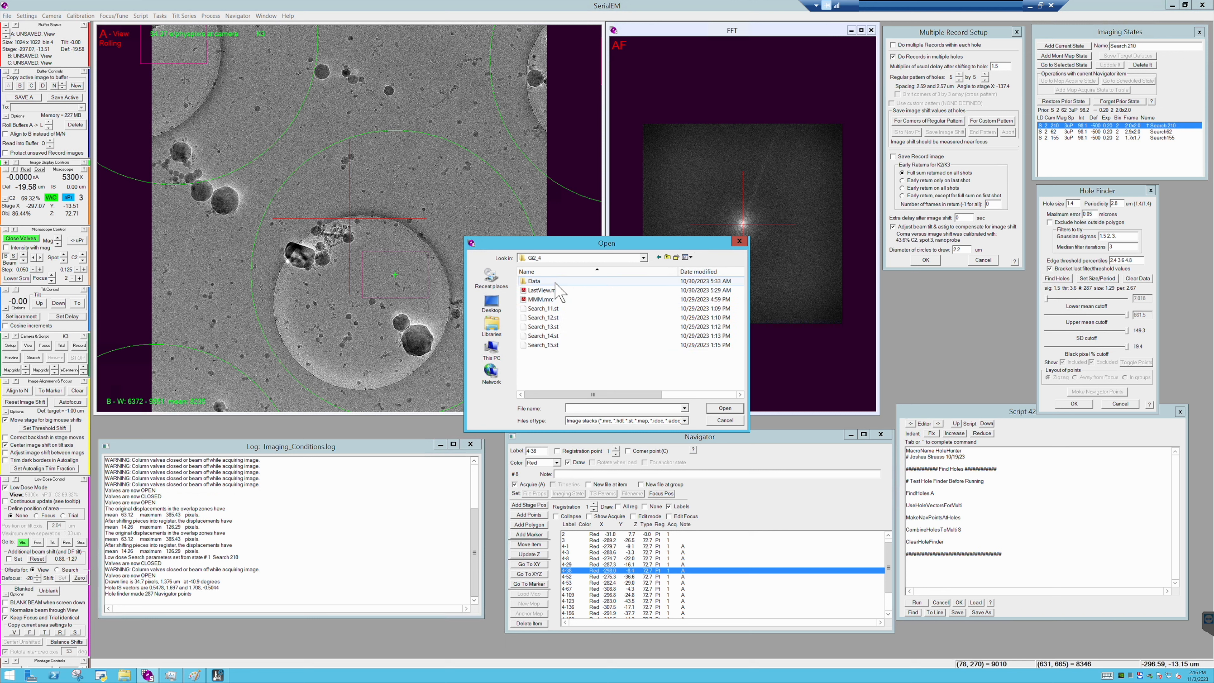
{"action": "double_click", "coordinate": [553, 289]}
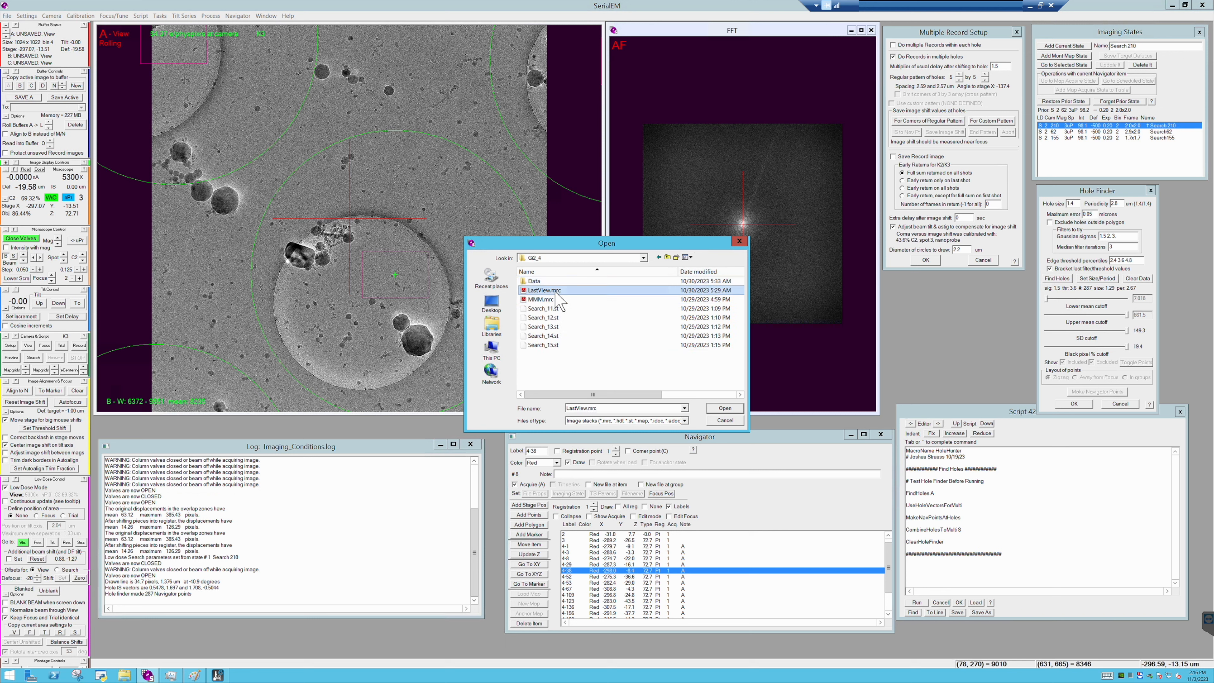
- Read the hole reference image from LastView.mrc into buffer O and copy it to buffer P
{"action": "left_click", "coordinate": [6, 15]}
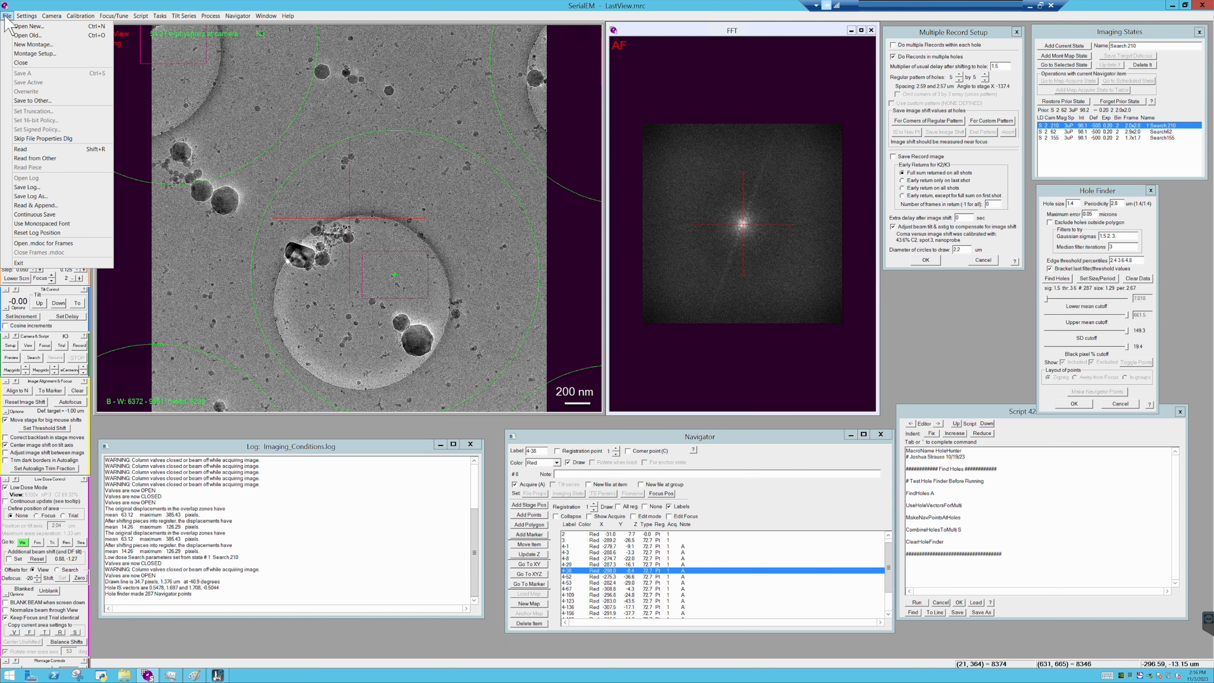
{"action": "left_click", "coordinate": [39, 150]}
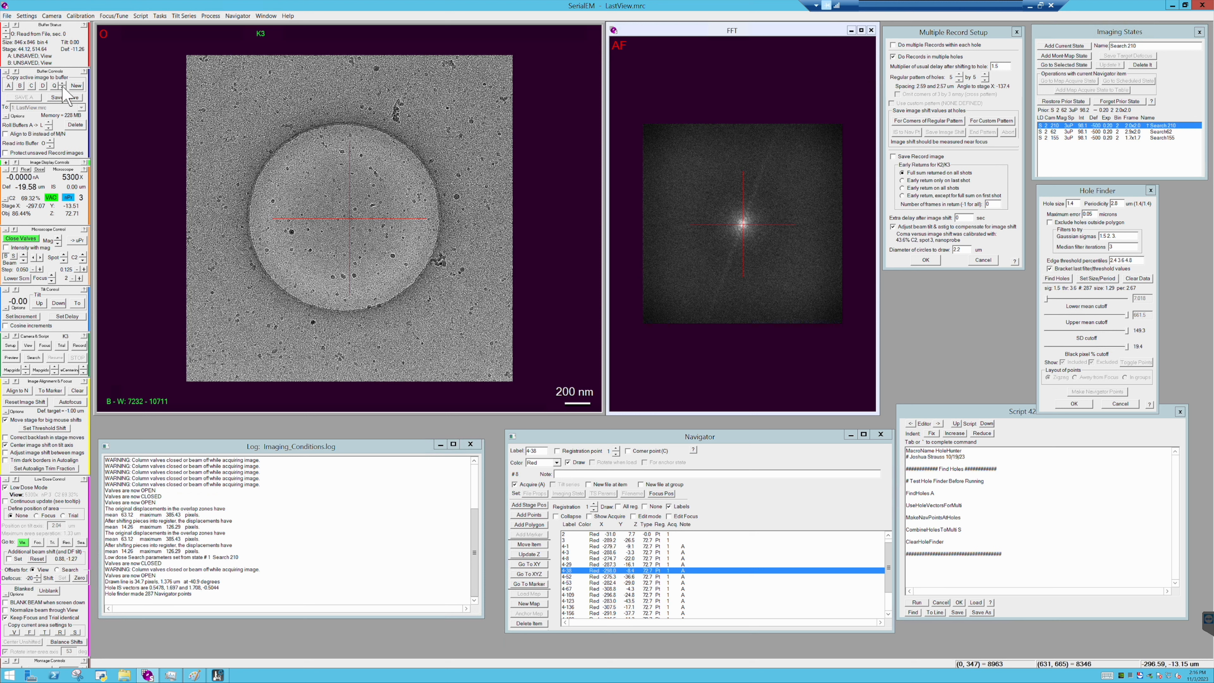
{"action": "left_click", "coordinate": [52, 86]}
- Shrink the View camera area in 10% steps, accept the camera parameters, and acquire a View image
{"action": "left_click", "coordinate": [10, 345]}
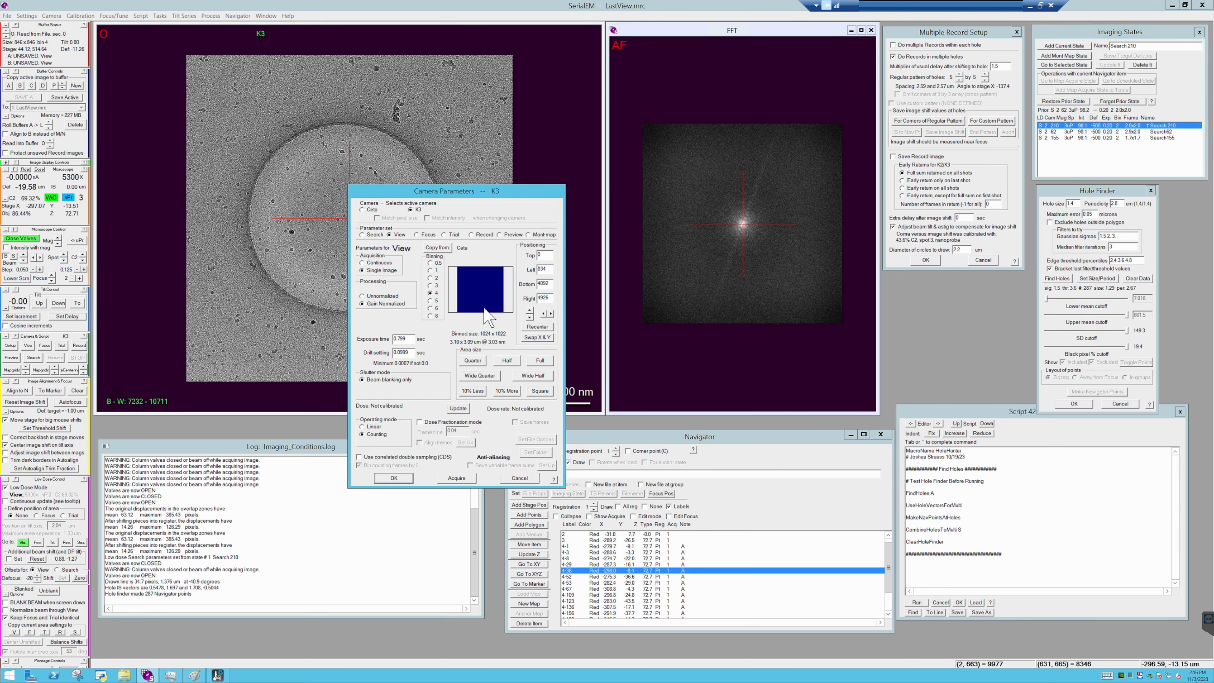
{"action": "left_click", "coordinate": [469, 393]}
{"action": "left_click", "coordinate": [469, 392]}
{"action": "left_click", "coordinate": [401, 478]}
{"action": "left_click", "coordinate": [28, 345]}
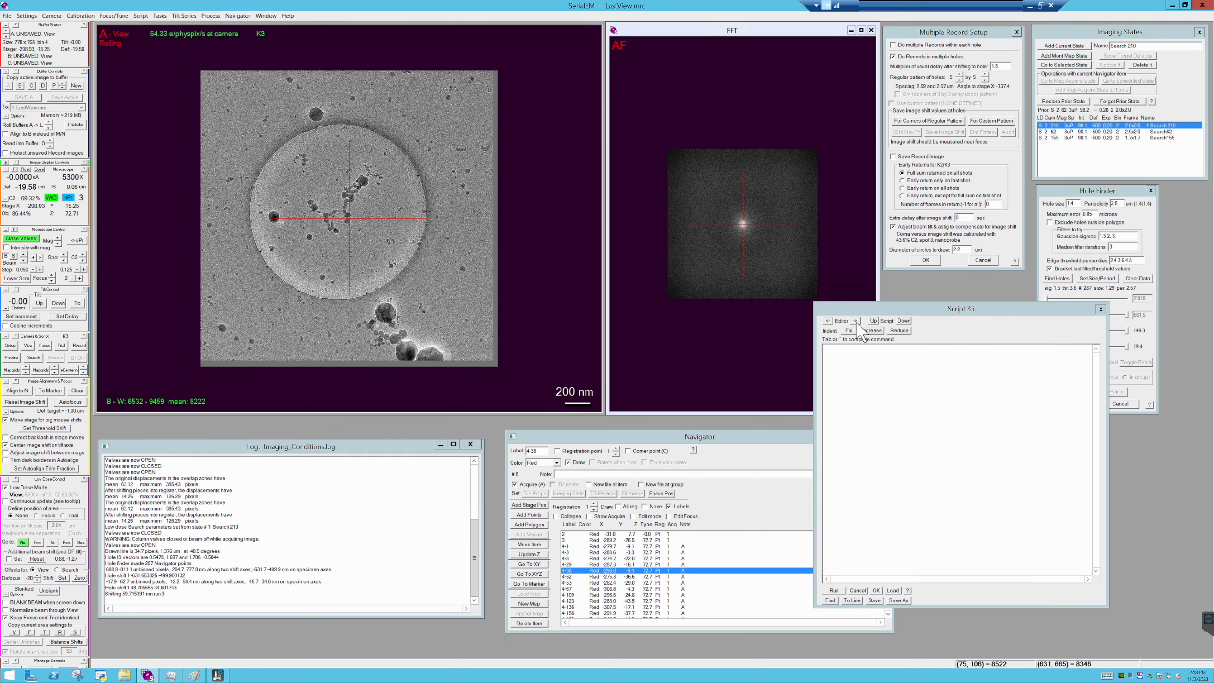
- Bring up the DataCollection_V6 script in the script editor and acquire a new View image of the hole
{"action": "left_click", "coordinate": [856, 321]}
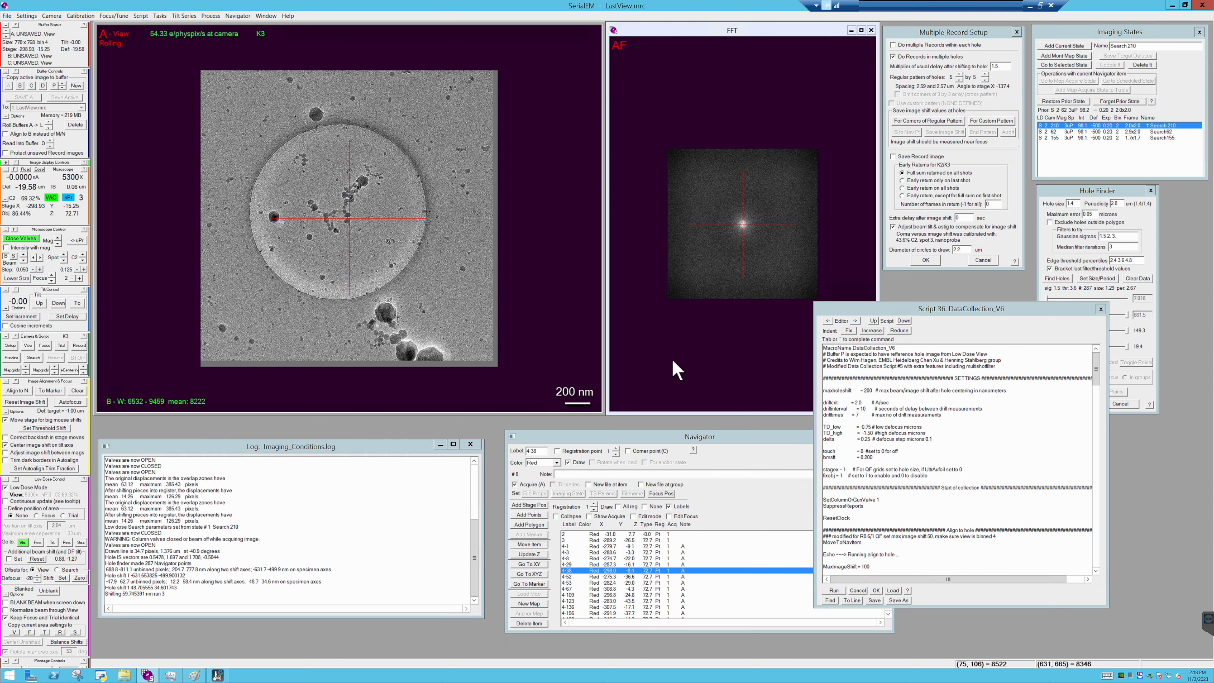
{"action": "left_click", "coordinate": [30, 347]}
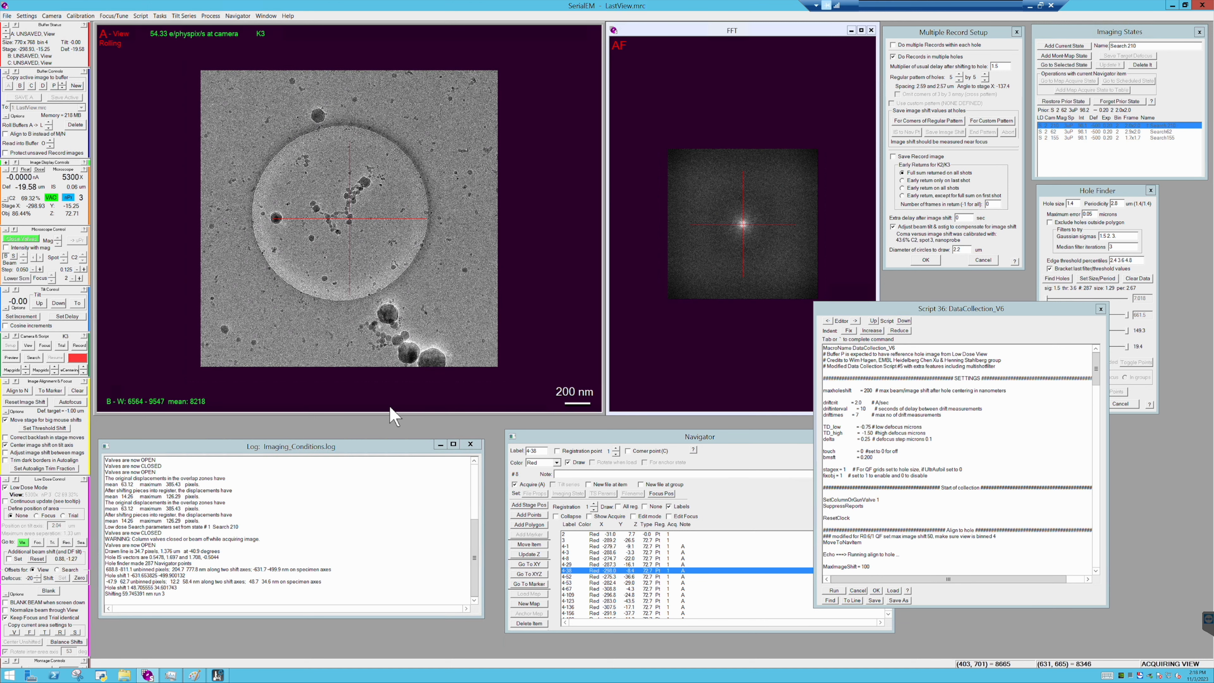
- Start defining the Focus area position and set the inter-area axis rotation to 0 degrees
{"action": "left_click", "coordinate": [36, 516]}
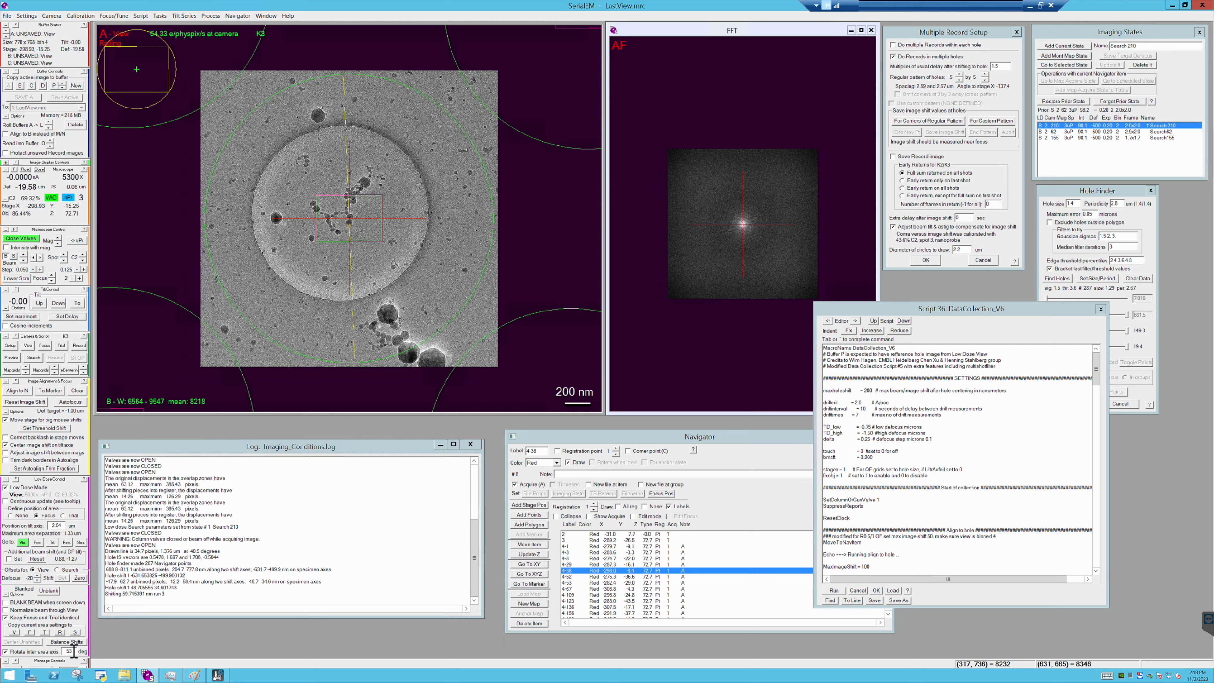
{"action": "left_click_drag", "start_coordinate": [75, 652], "coordinate": [35, 652]}
{"action": "key", "text": "Return"}
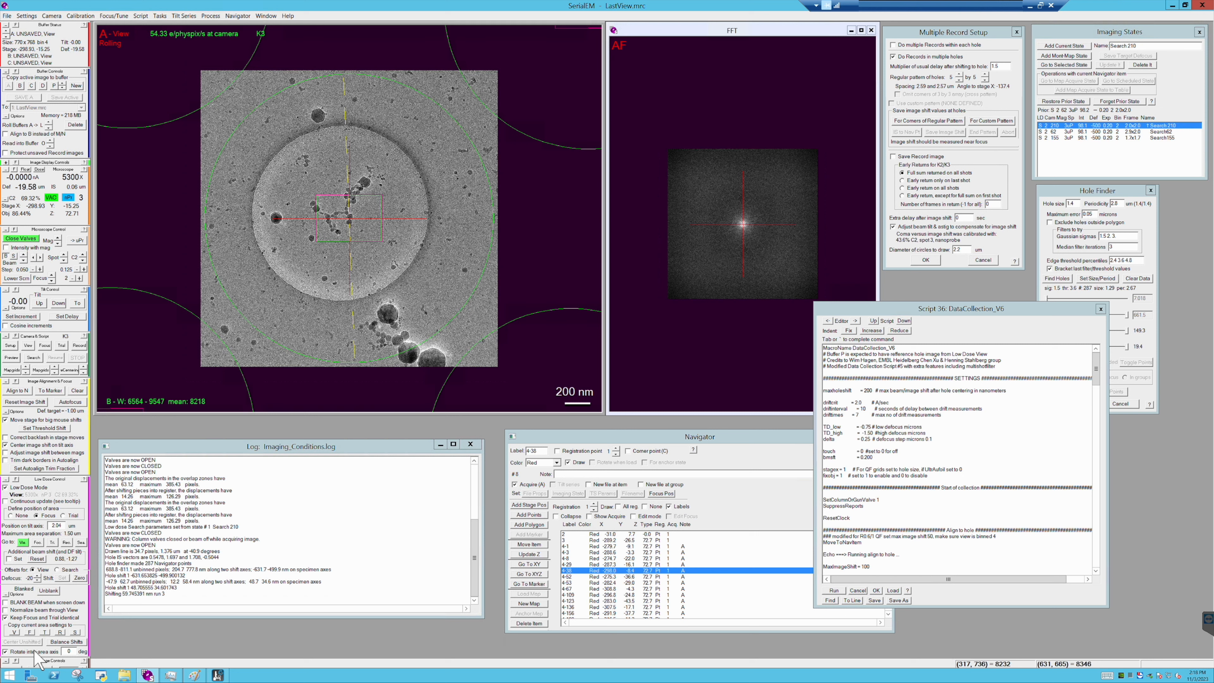
{"action": "scroll", "coordinate": [313, 369], "scroll_direction": "down", "scroll_amount": 2}
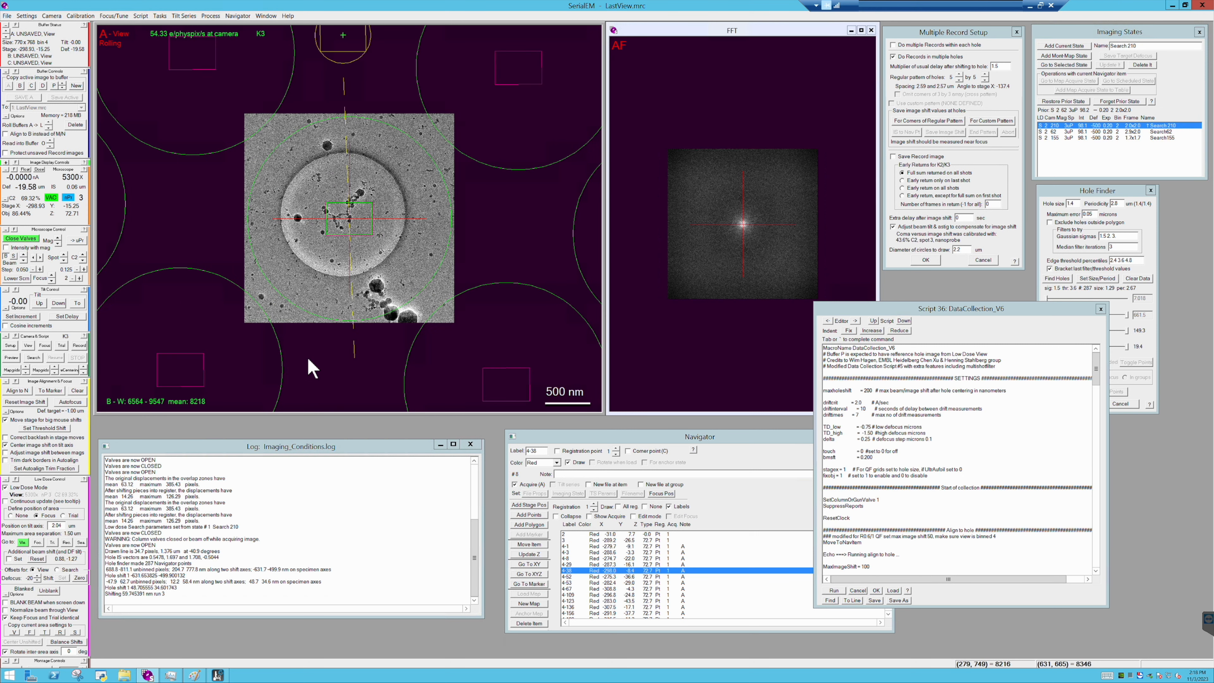
{"action": "scroll", "coordinate": [313, 368], "scroll_direction": "up", "scroll_amount": 1}
- Try to flip the Focus area to the opposite side of the hole by entering a larger inter-area axis rotation
{"action": "left_click", "coordinate": [67, 652]}
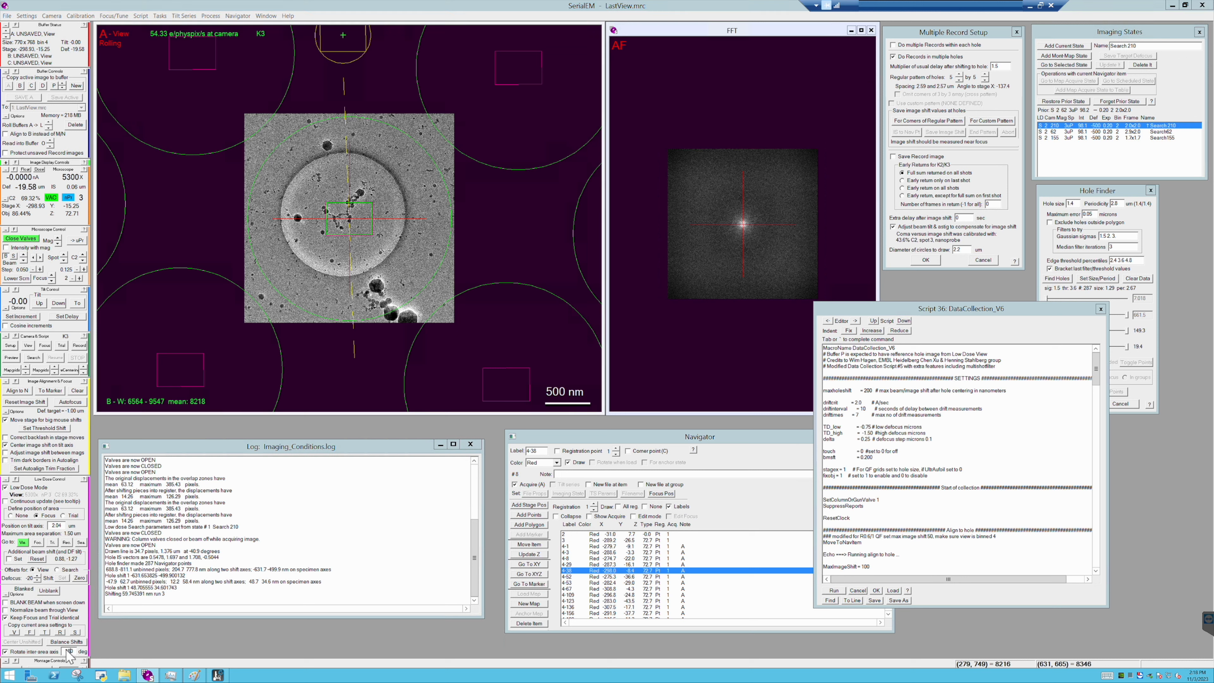
{"action": "key", "text": "Return"}
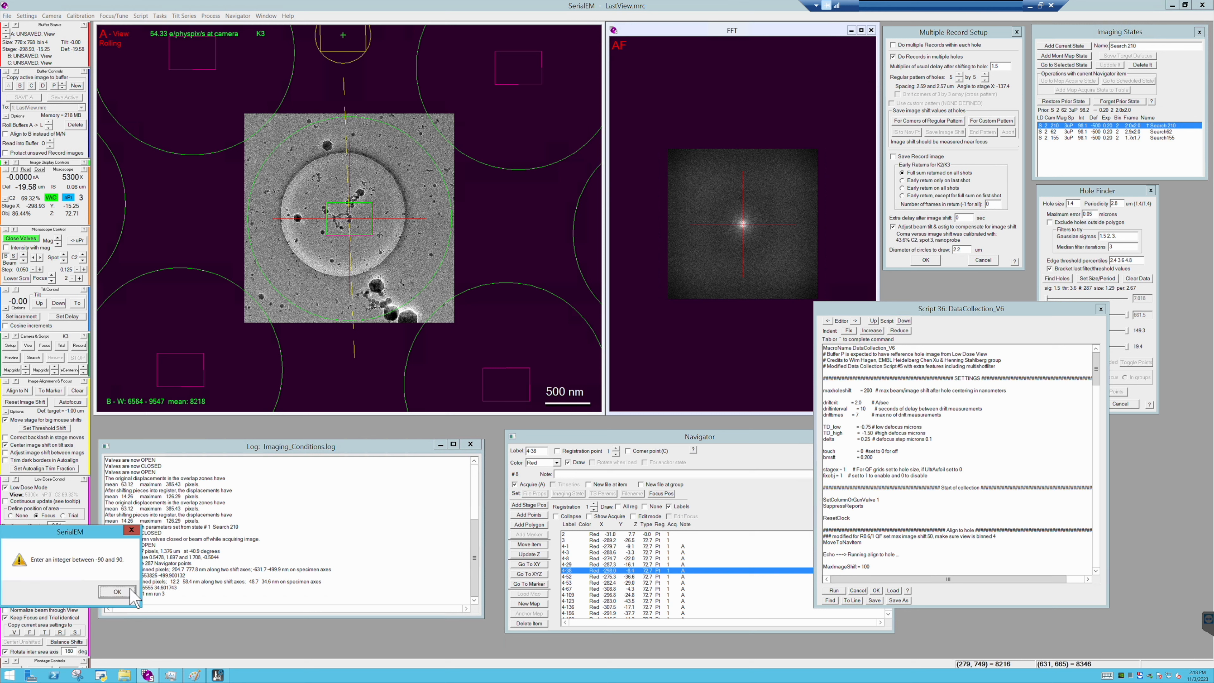
{"action": "left_click", "coordinate": [130, 591]}
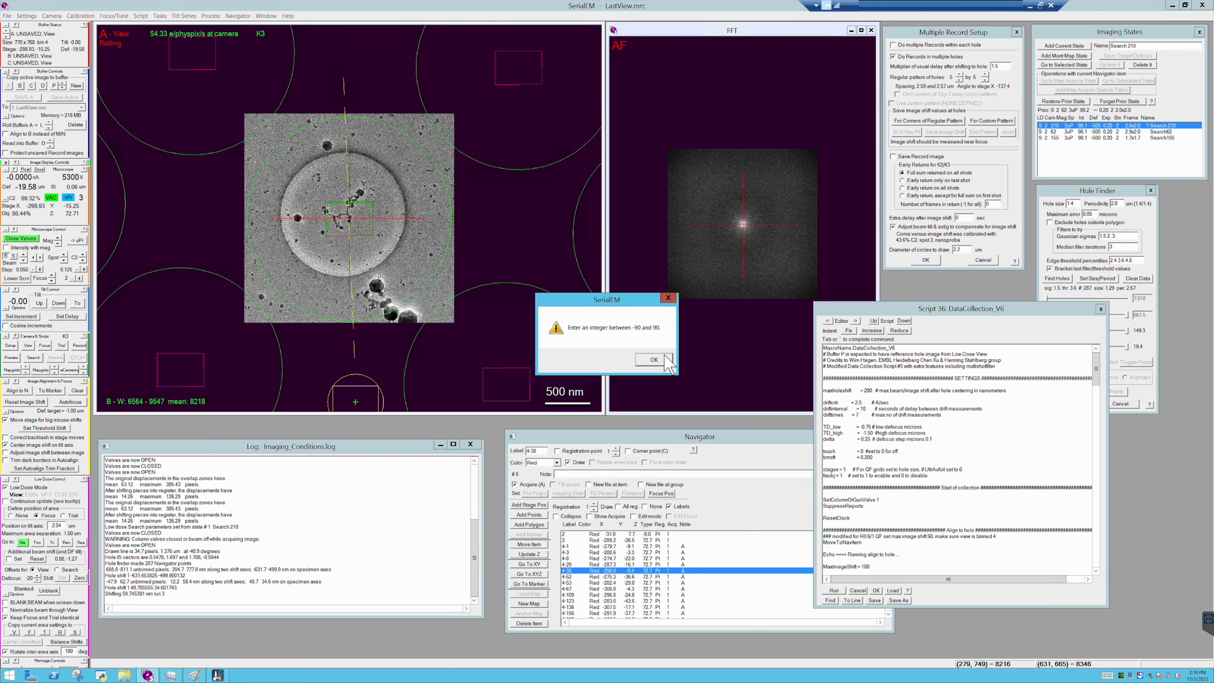
{"action": "left_click", "coordinate": [654, 359]}
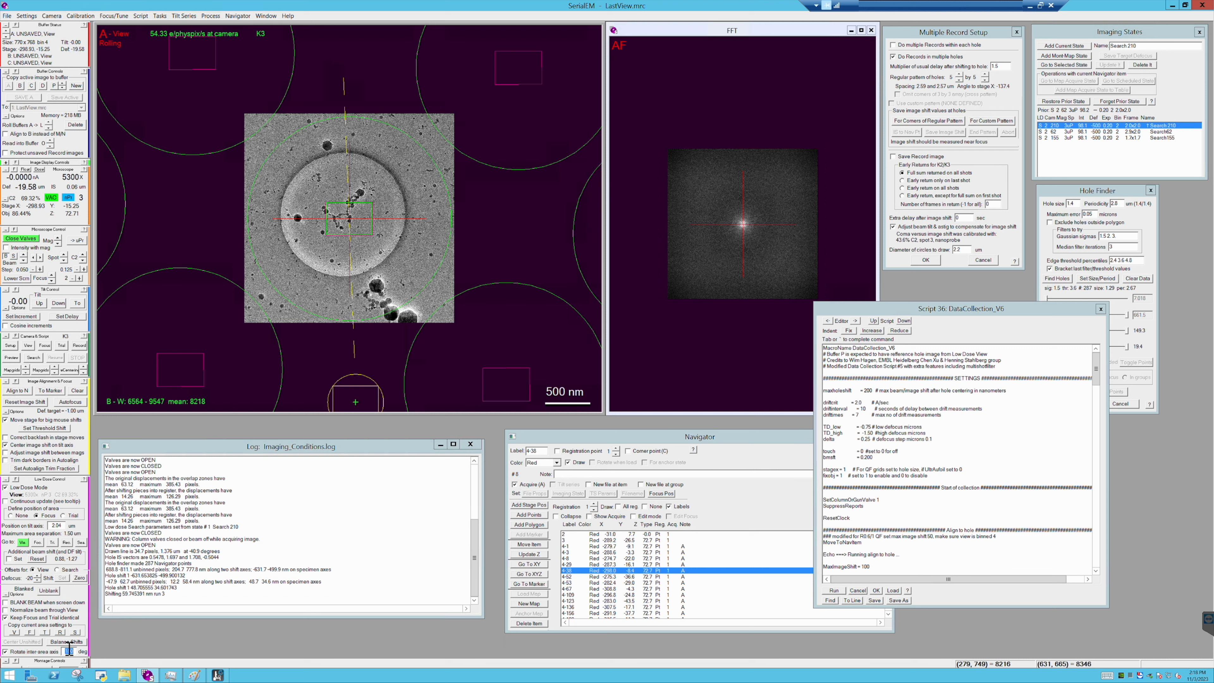
{"action": "left_click", "coordinate": [348, 296]}
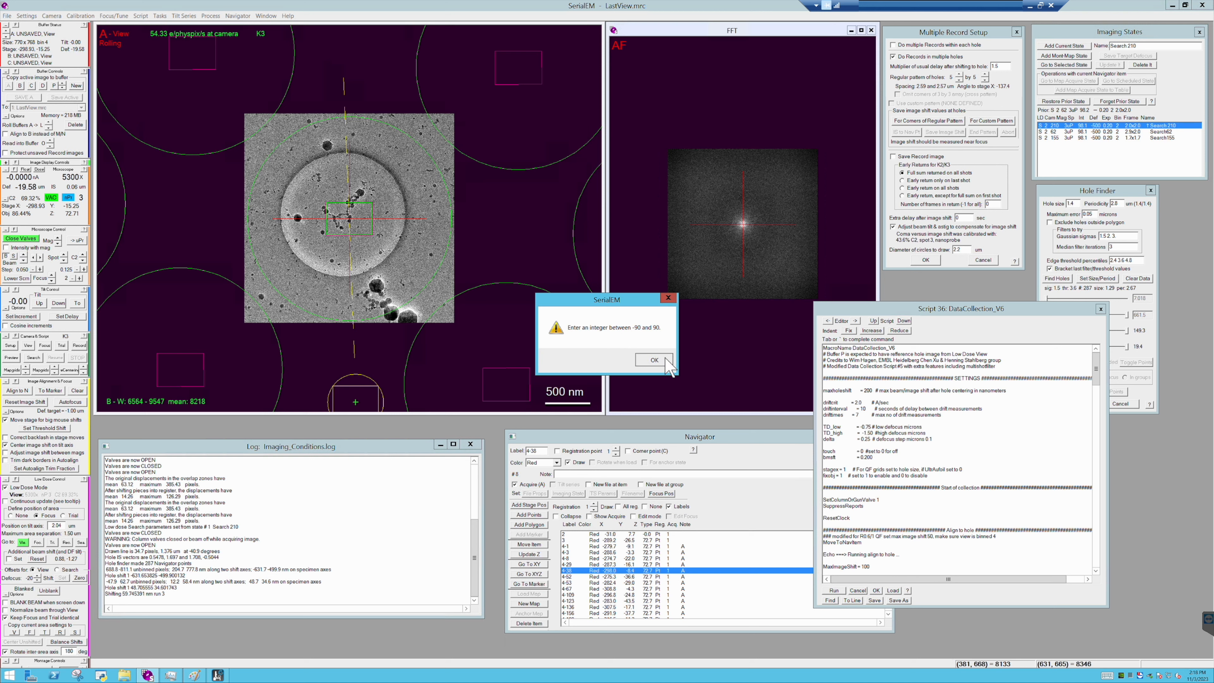
{"action": "left_click", "coordinate": [654, 360]}
{"action": "key", "text": "Return"}
- Place the Focus area just below the hole, set its position on the tilt axis to -1.8 µm, and stop defining areas
{"action": "left_click", "coordinate": [356, 306]}
{"action": "left_click", "coordinate": [347, 310]}
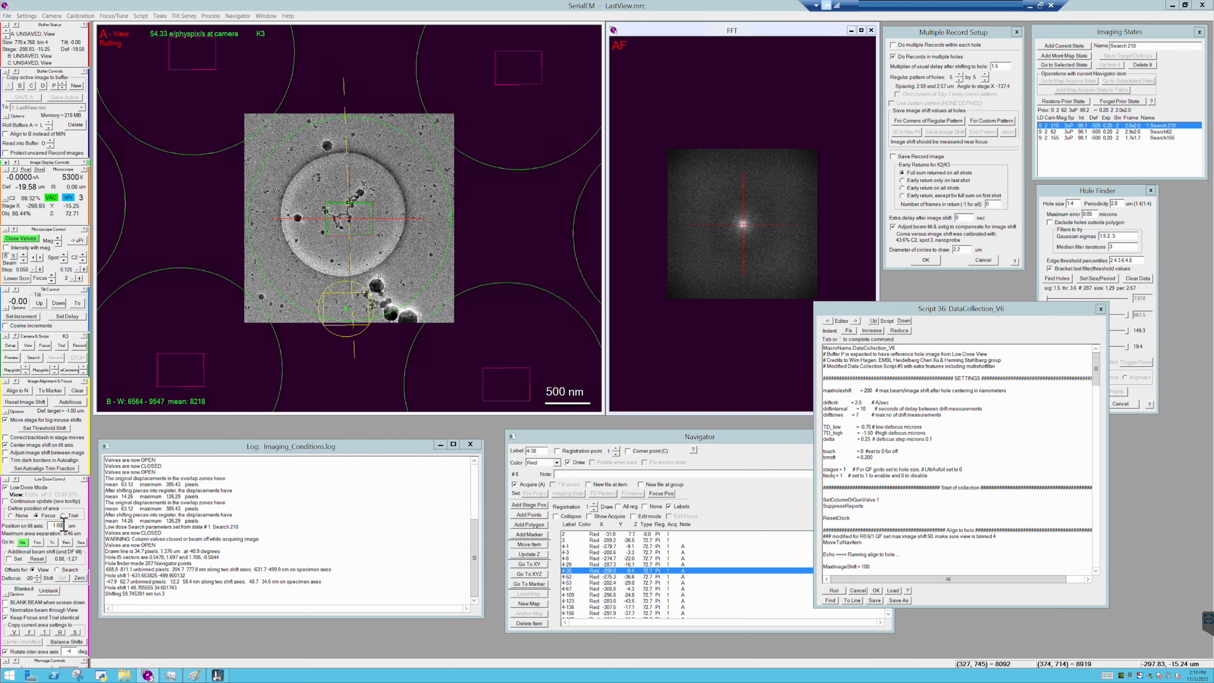
{"action": "type", "text": "8"}
{"action": "key", "text": "Return"}
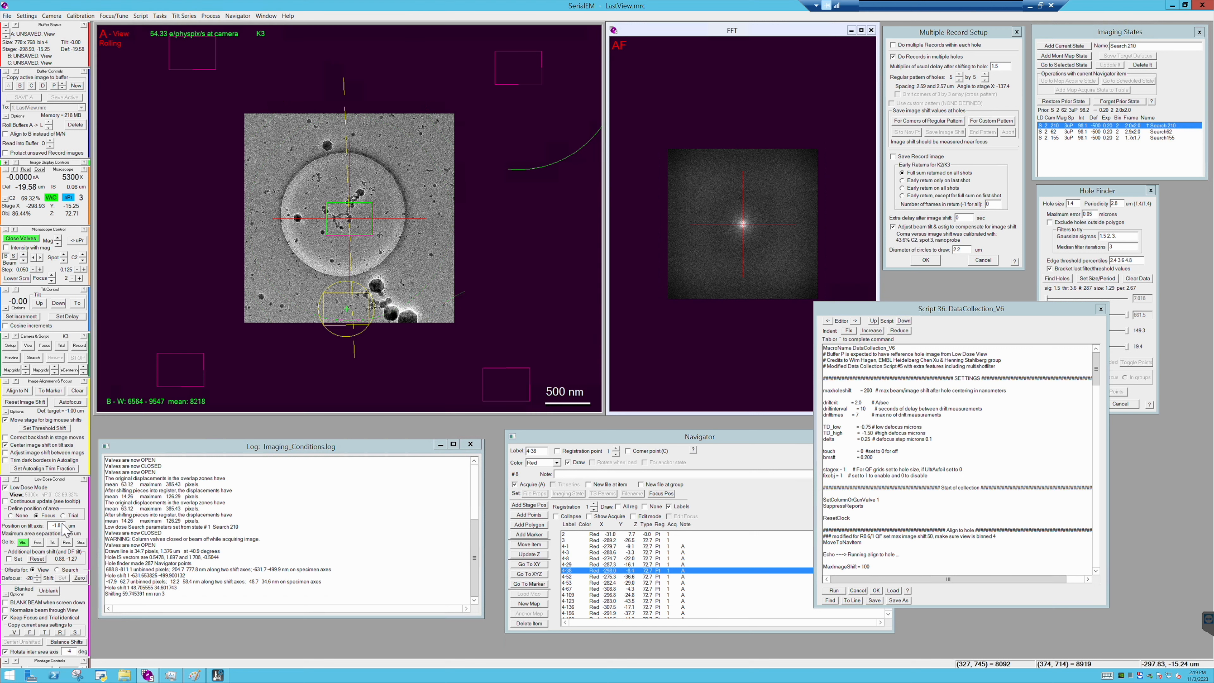
{"action": "left_click", "coordinate": [17, 517]}
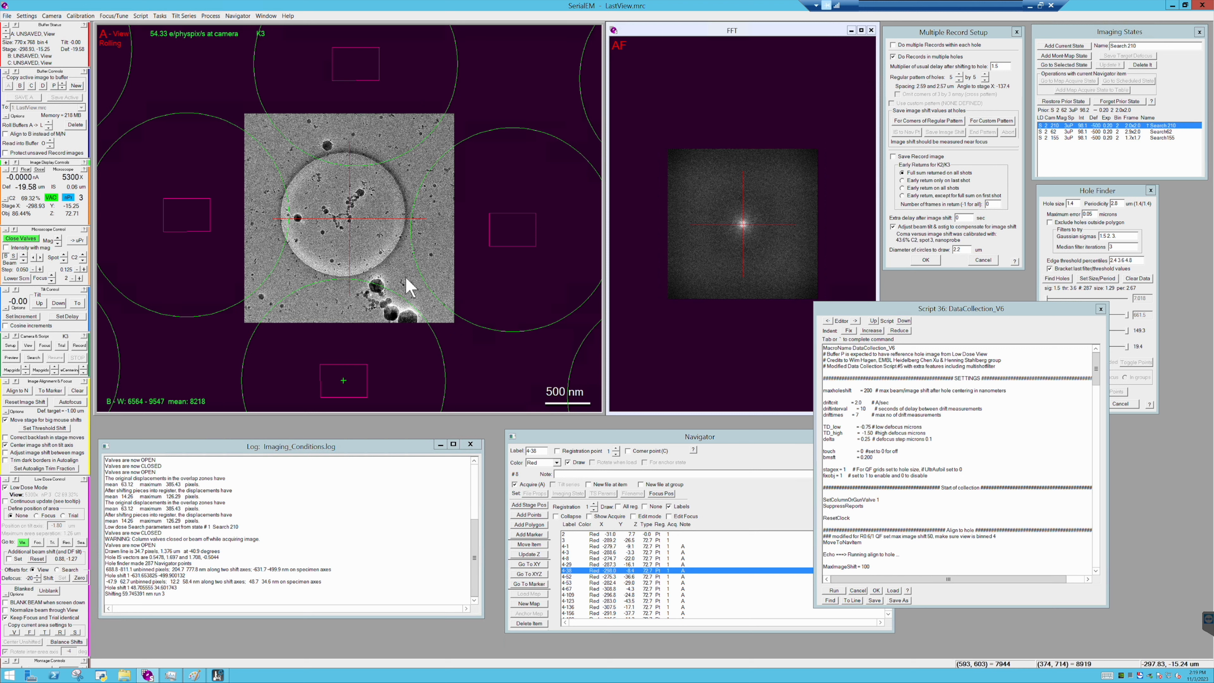
- Turn on frame saving for the Record camera parameters and set the frame file base name to 20231103
{"action": "left_click", "coordinate": [11, 345]}
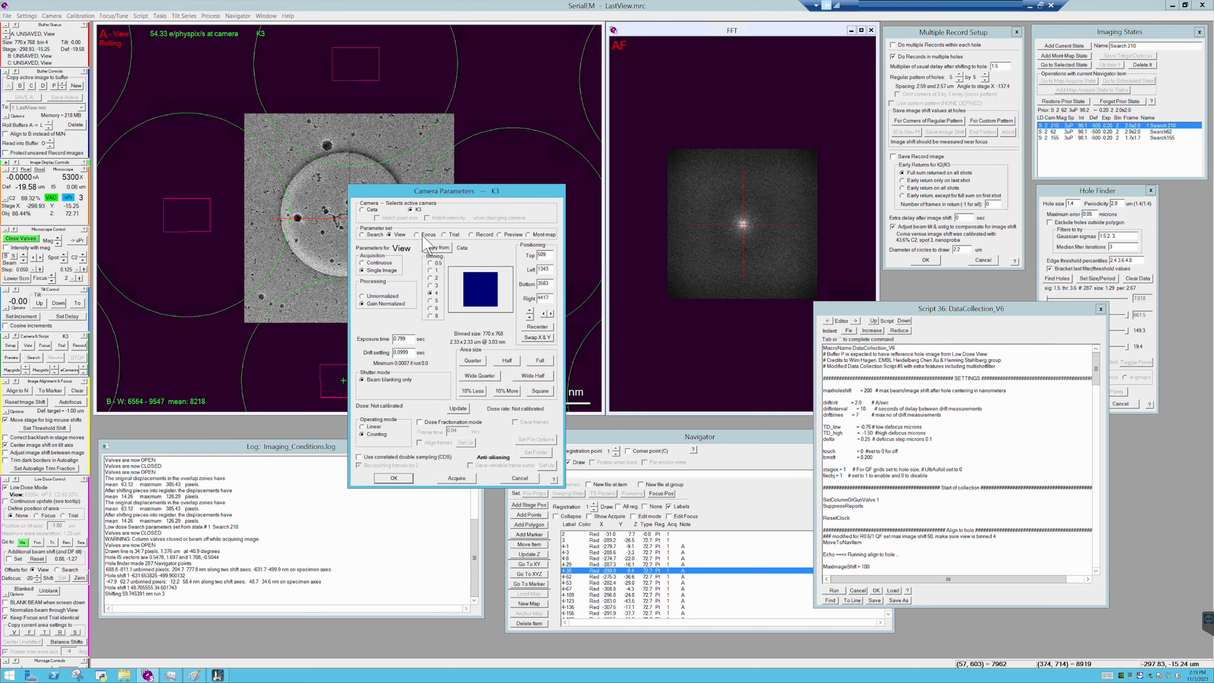
{"action": "left_click", "coordinate": [487, 235]}
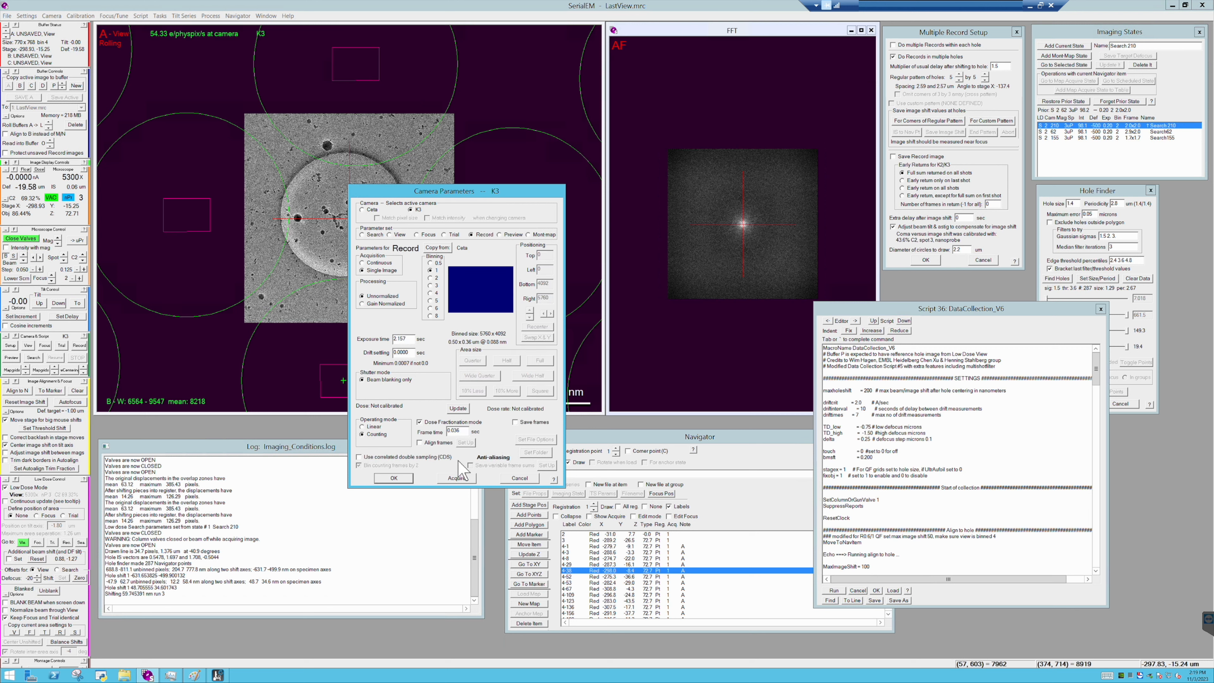
{"action": "left_click", "coordinate": [531, 423]}
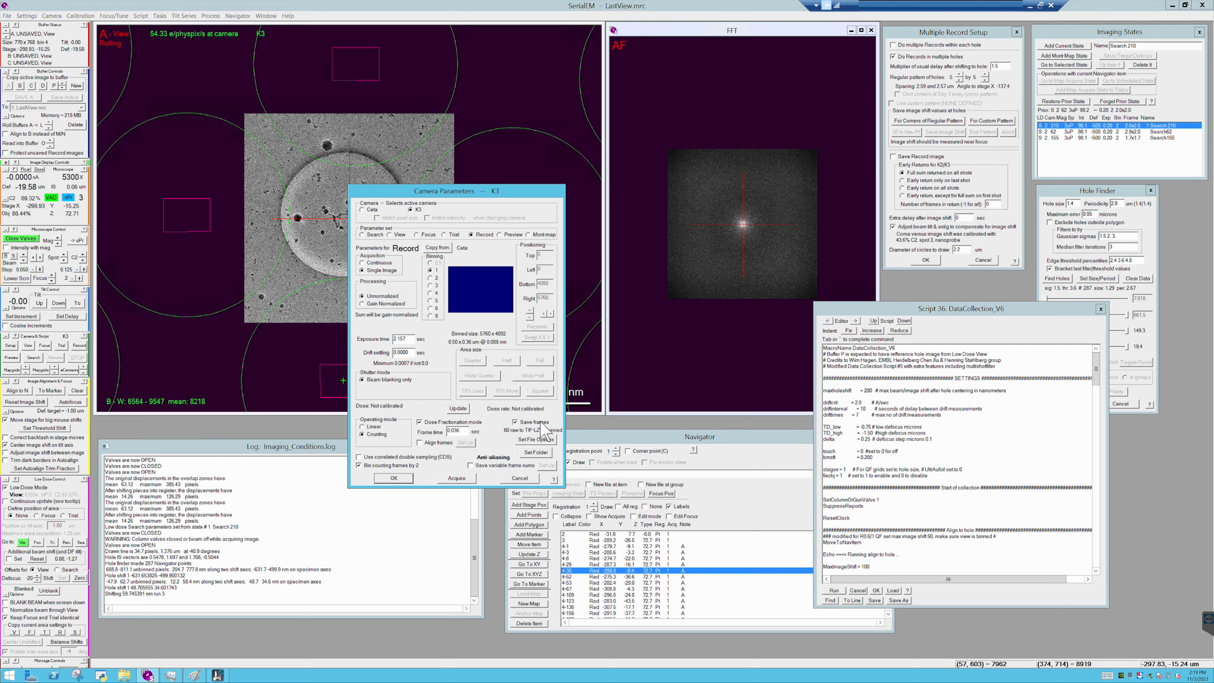
{"action": "left_click", "coordinate": [551, 439]}
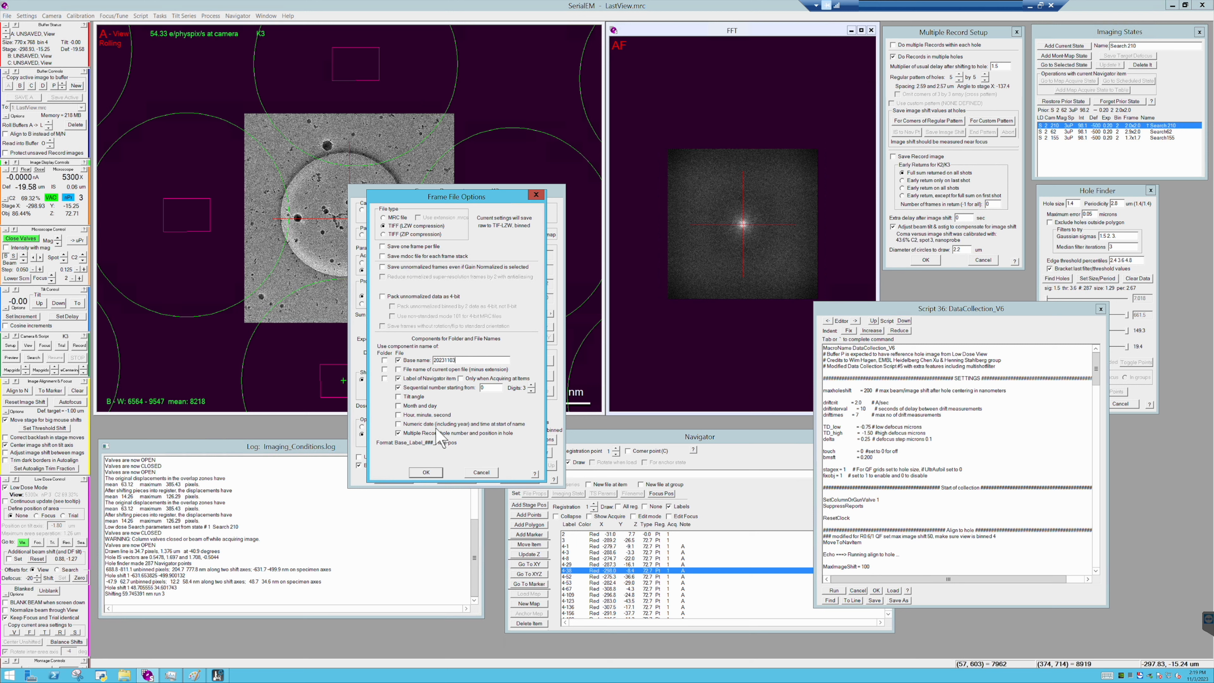
{"action": "left_click", "coordinate": [435, 474]}
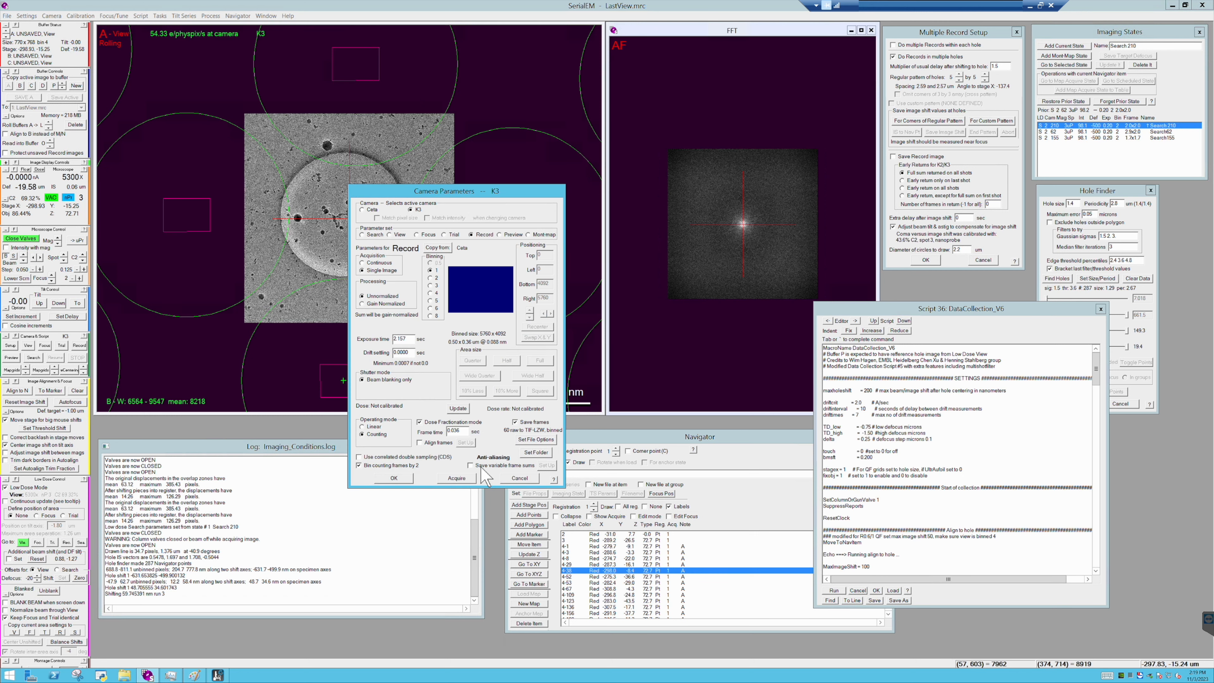
- Create a folder named Data inside 20231103_TC\DSd1 and select it as the folder for saving frames
{"action": "left_click", "coordinate": [537, 453]}
{"action": "left_click", "coordinate": [519, 259]}
{"action": "left_click", "coordinate": [519, 260]}
{"action": "left_click", "coordinate": [519, 259]}
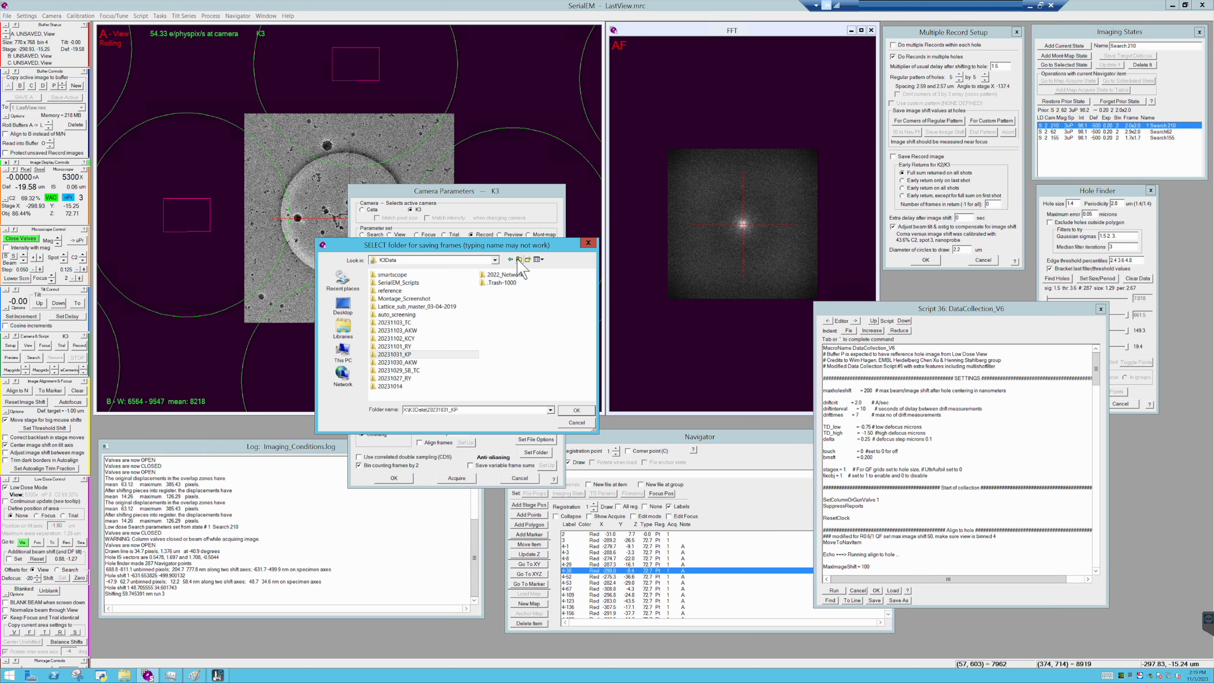
{"action": "double_click", "coordinate": [438, 324]}
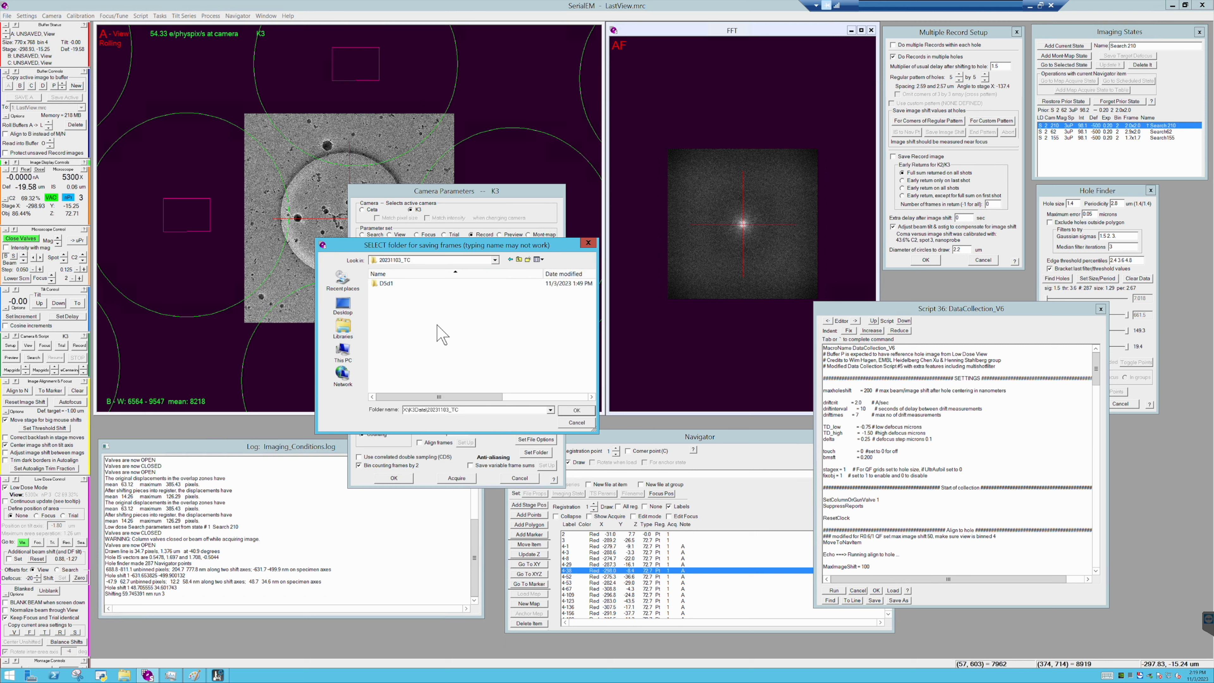
{"action": "left_click", "coordinate": [397, 284]}
{"action": "double_click", "coordinate": [398, 284]}
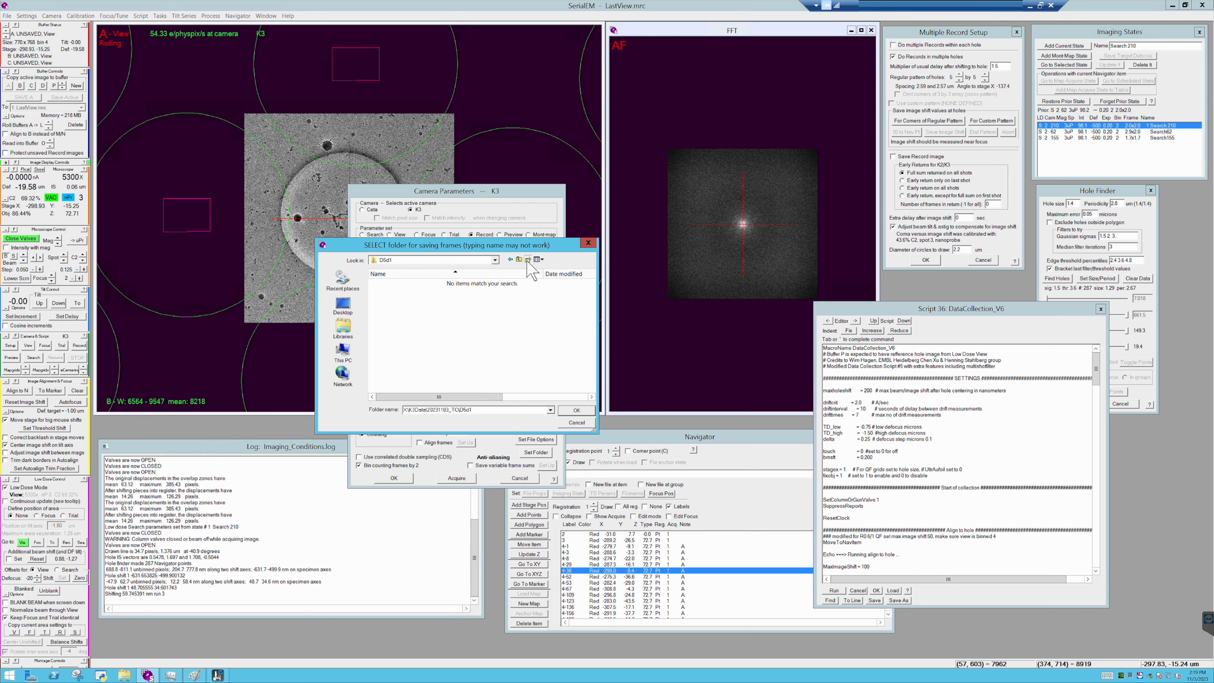
{"action": "left_click", "coordinate": [527, 260]}
{"action": "type", "text": "Data"}
{"action": "key", "text": "Return"}
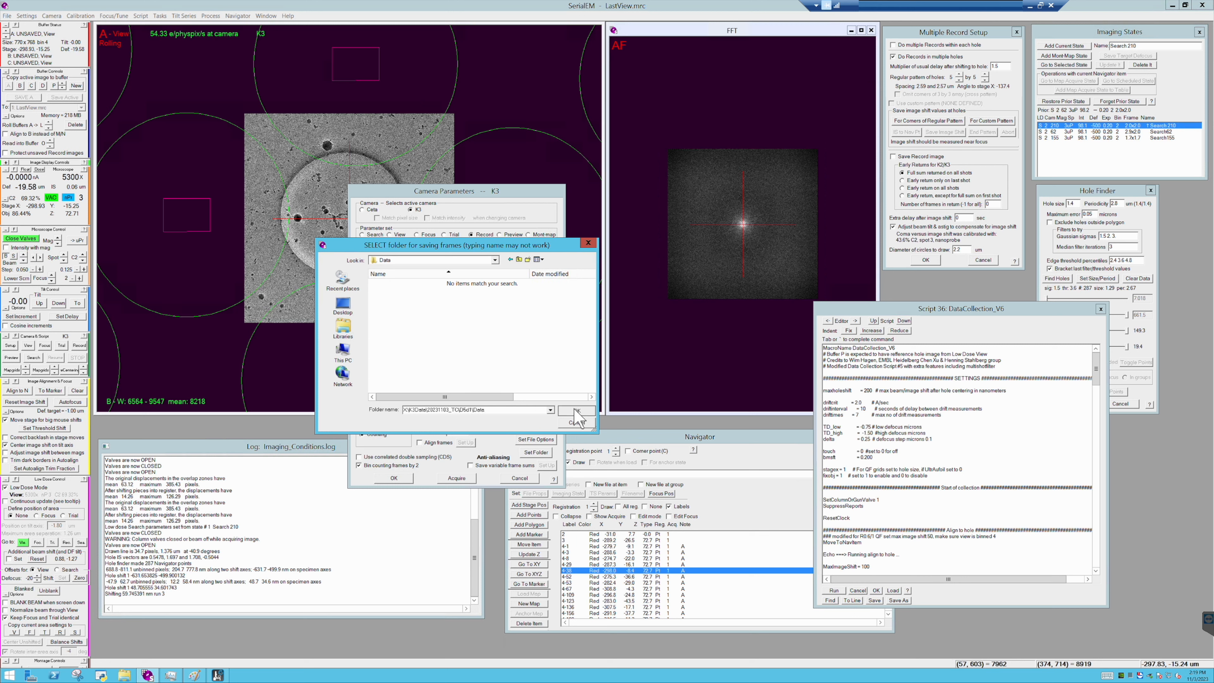
{"action": "left_click", "coordinate": [577, 410]}
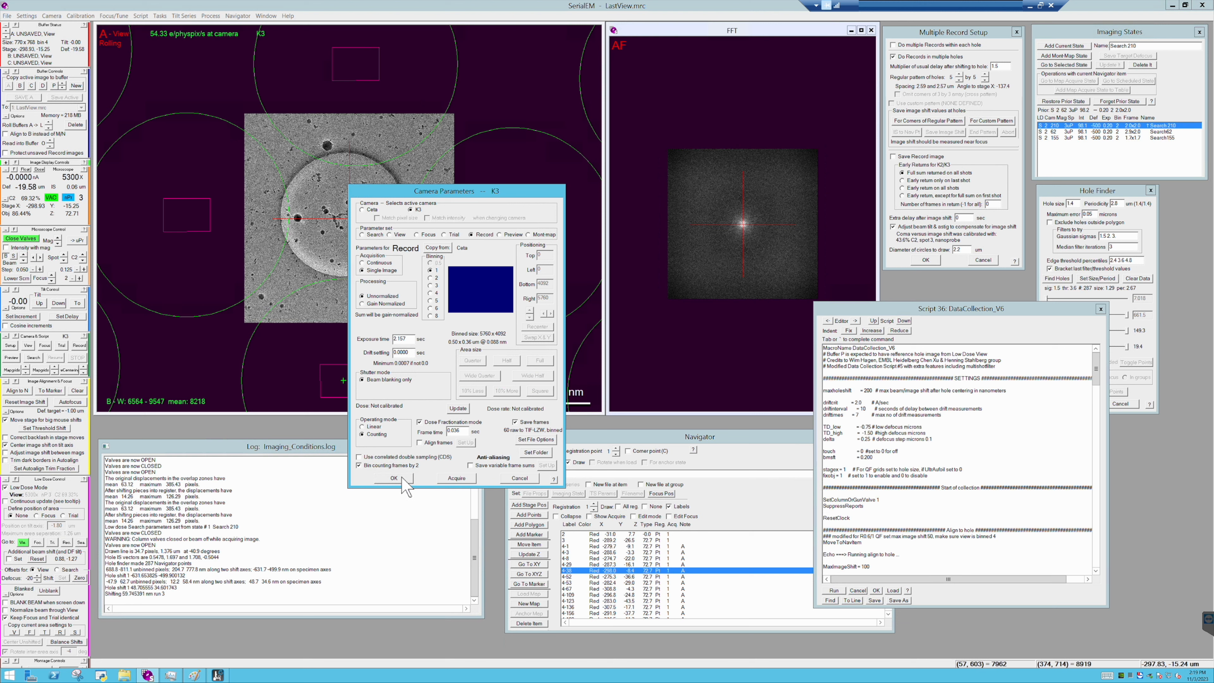
- Review the frame file type and naming options for Record, and accept the frame file options and camera parameters
{"action": "left_click", "coordinate": [536, 439]}
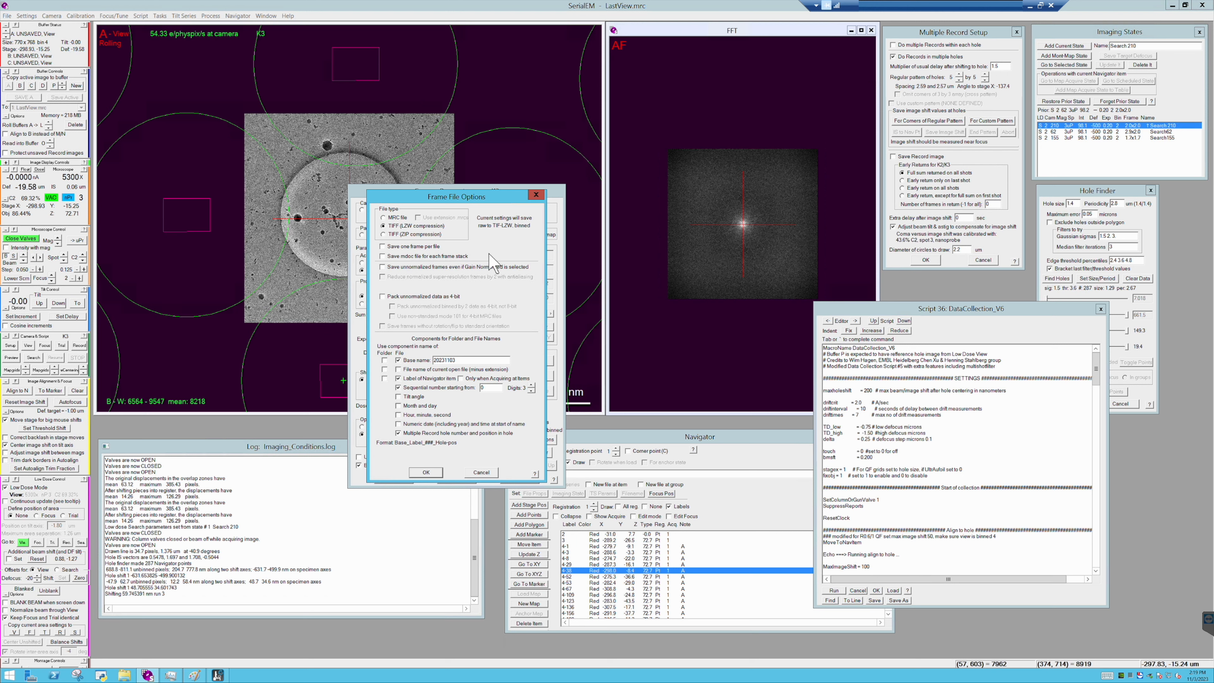
{"action": "left_click", "coordinate": [455, 256]}
{"action": "left_click", "coordinate": [475, 267]}
{"action": "left_click", "coordinate": [424, 475]}
{"action": "left_click", "coordinate": [426, 474]}
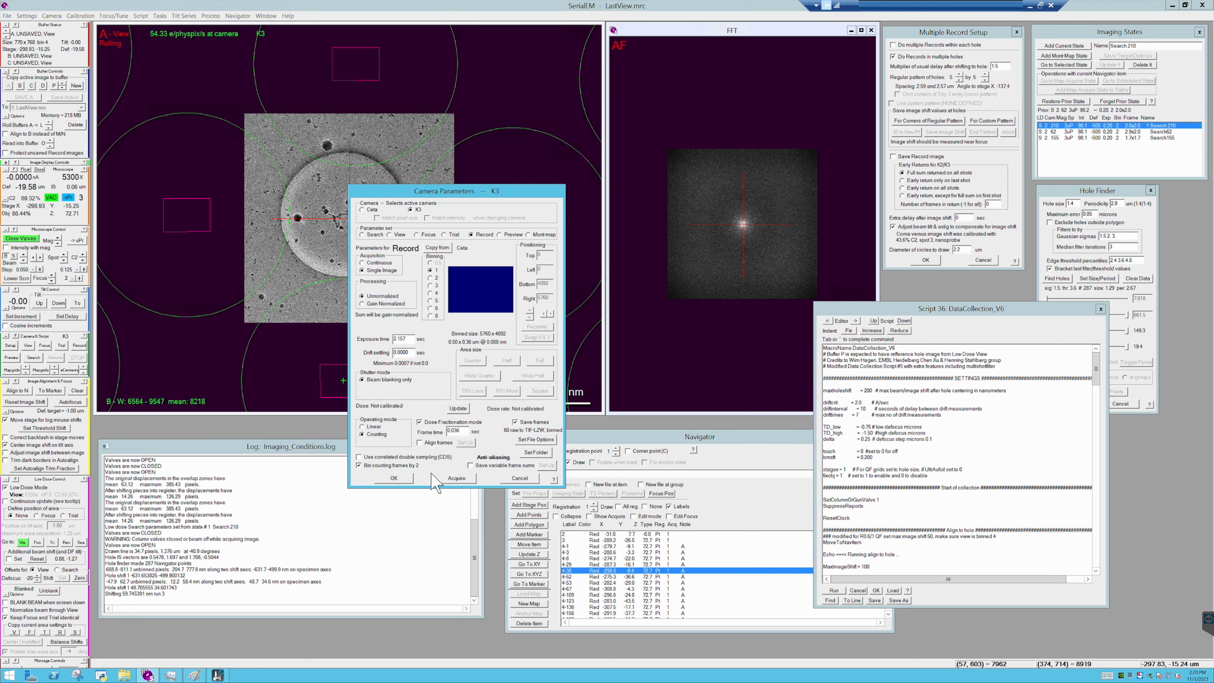
{"action": "left_click", "coordinate": [405, 480]}
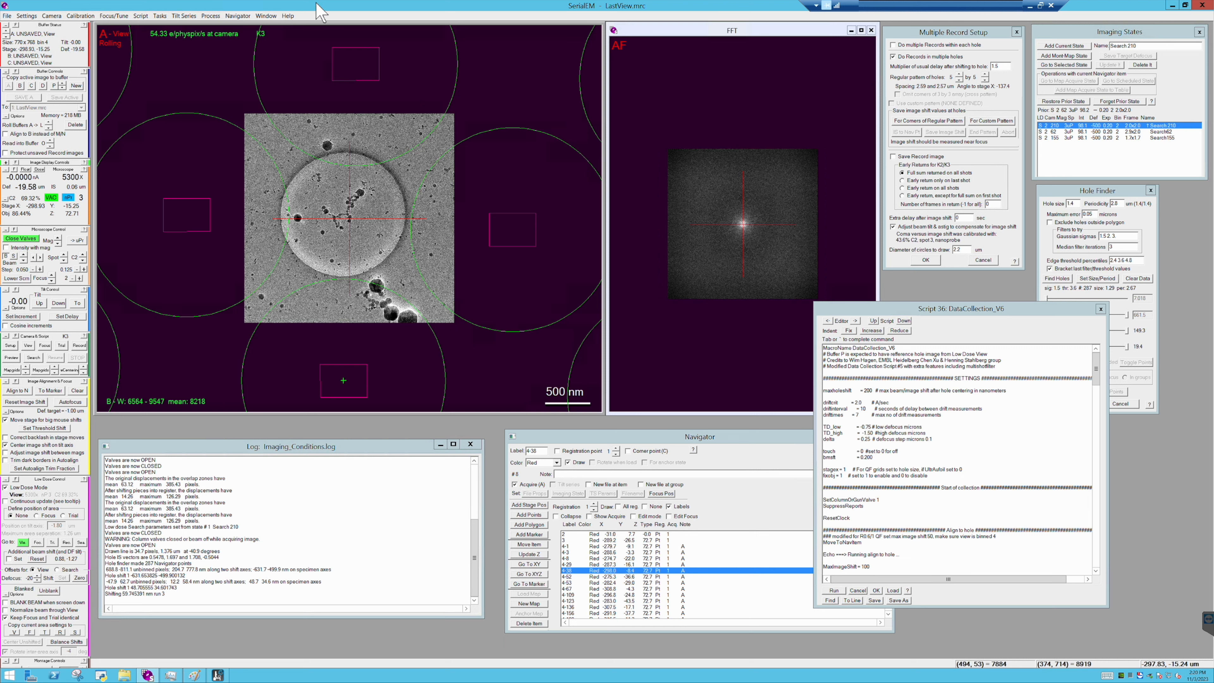
- Start Acquire at Items for final data with DataCollection_V6 as primary action and the Multishot_Filter_Threshold script run before it
{"action": "left_click", "coordinate": [238, 16]}
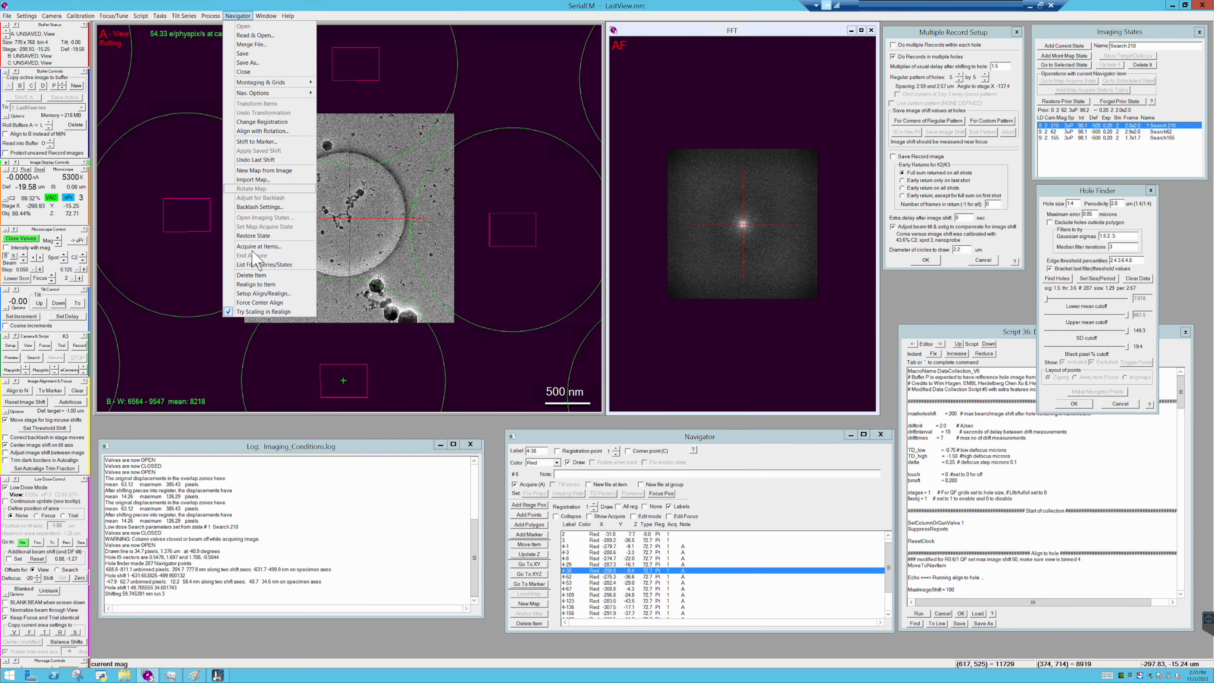
{"action": "left_click", "coordinate": [257, 246]}
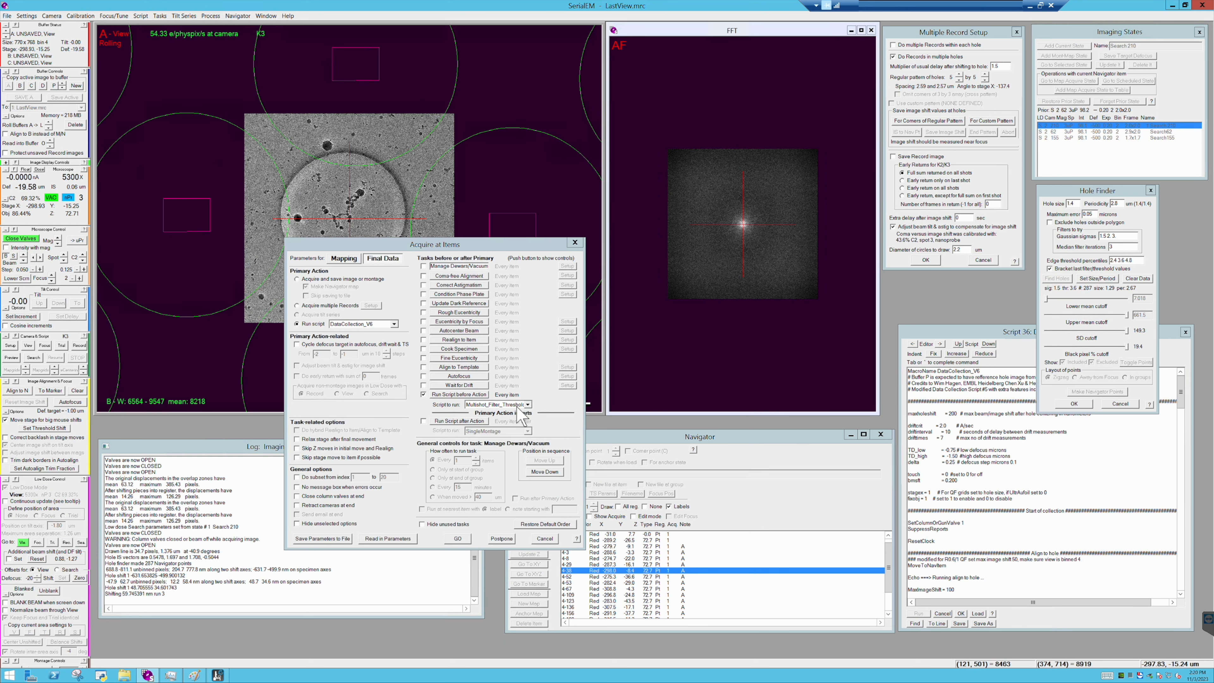
{"action": "left_click", "coordinate": [394, 324]}
{"action": "left_click", "coordinate": [395, 325]}
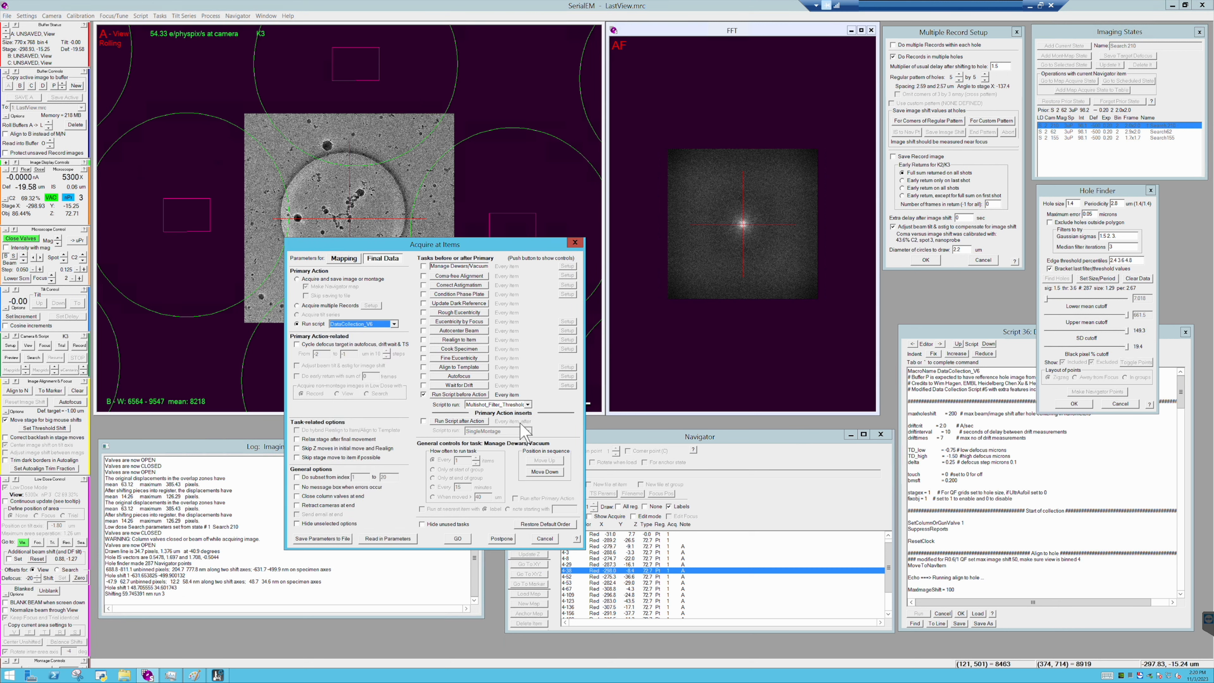
{"action": "left_click", "coordinate": [528, 405]}
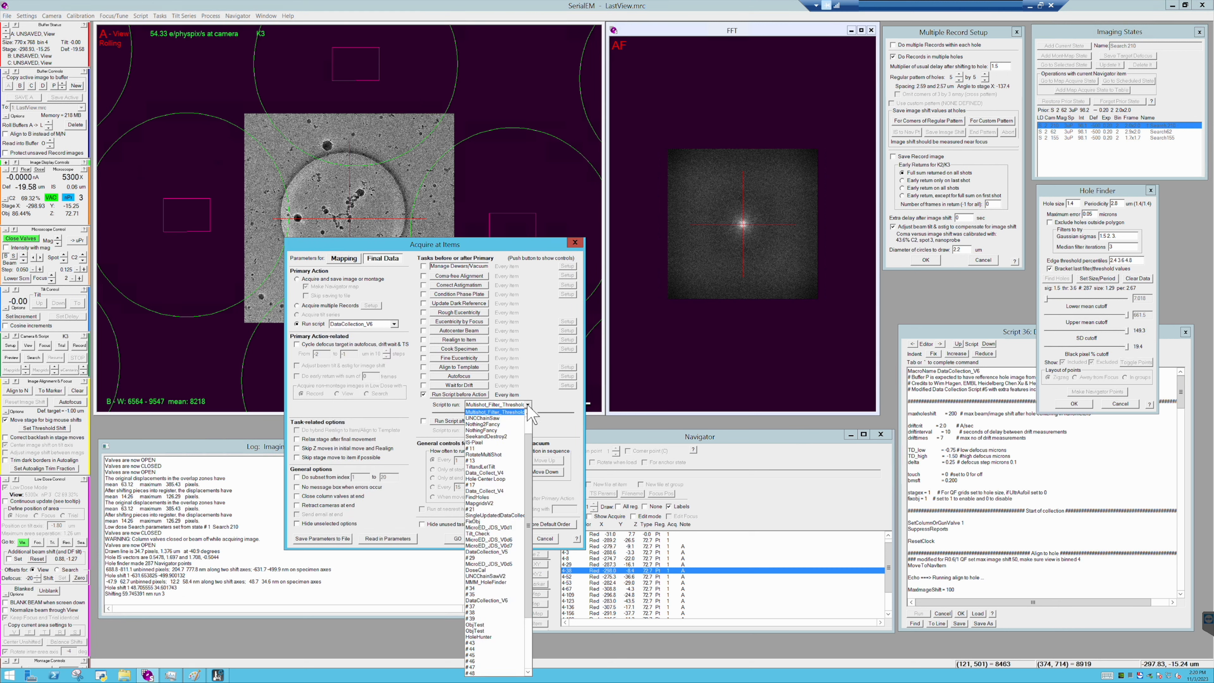
{"action": "left_click", "coordinate": [528, 406]}
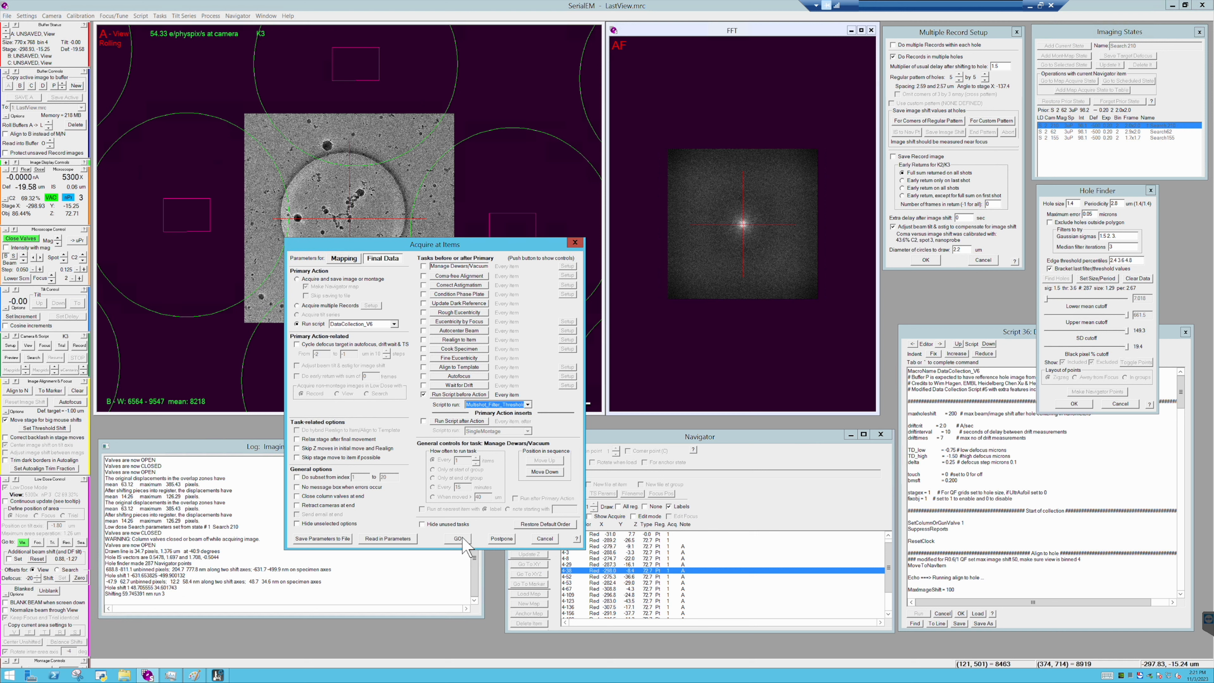
{"action": "left_click", "coordinate": [459, 539]}
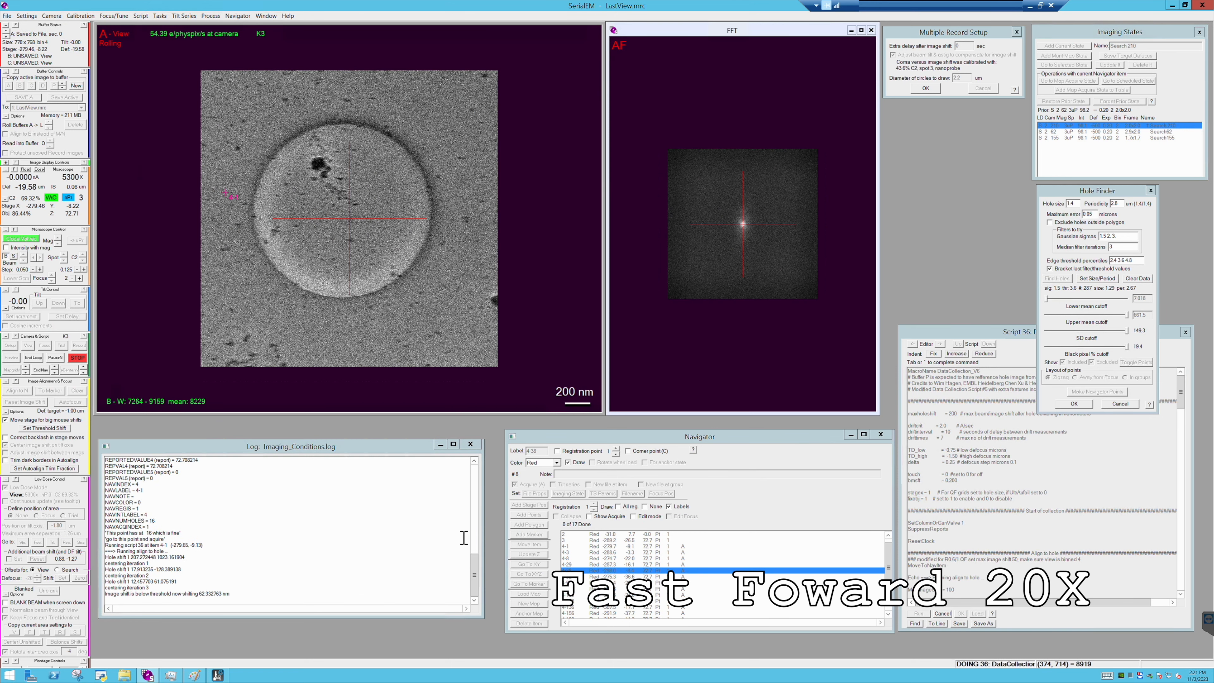
- Monitor the acquisition log and Record images, and mark a spot beside a grid square on the full-grid montage
{"action": "left_click_drag", "start_coordinate": [106, 594], "coordinate": [140, 594]}
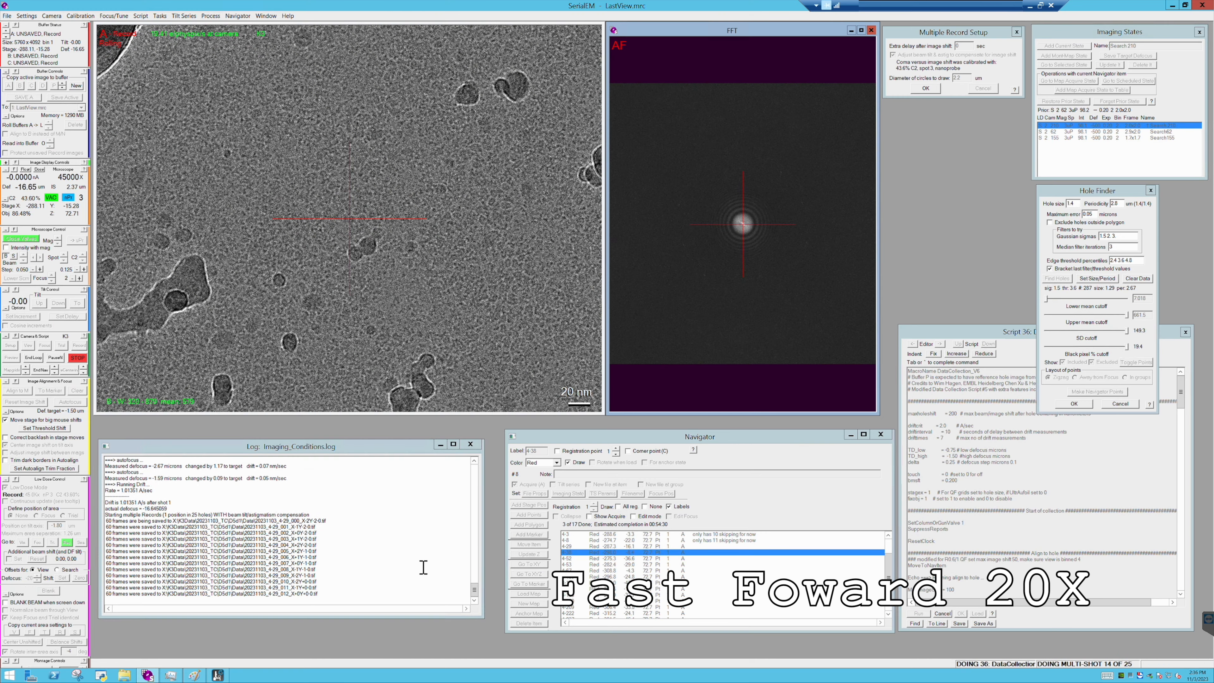
{"action": "left_click", "coordinate": [529, 321]}
{"action": "scroll", "coordinate": [528, 321], "scroll_direction": "down", "scroll_amount": 1}
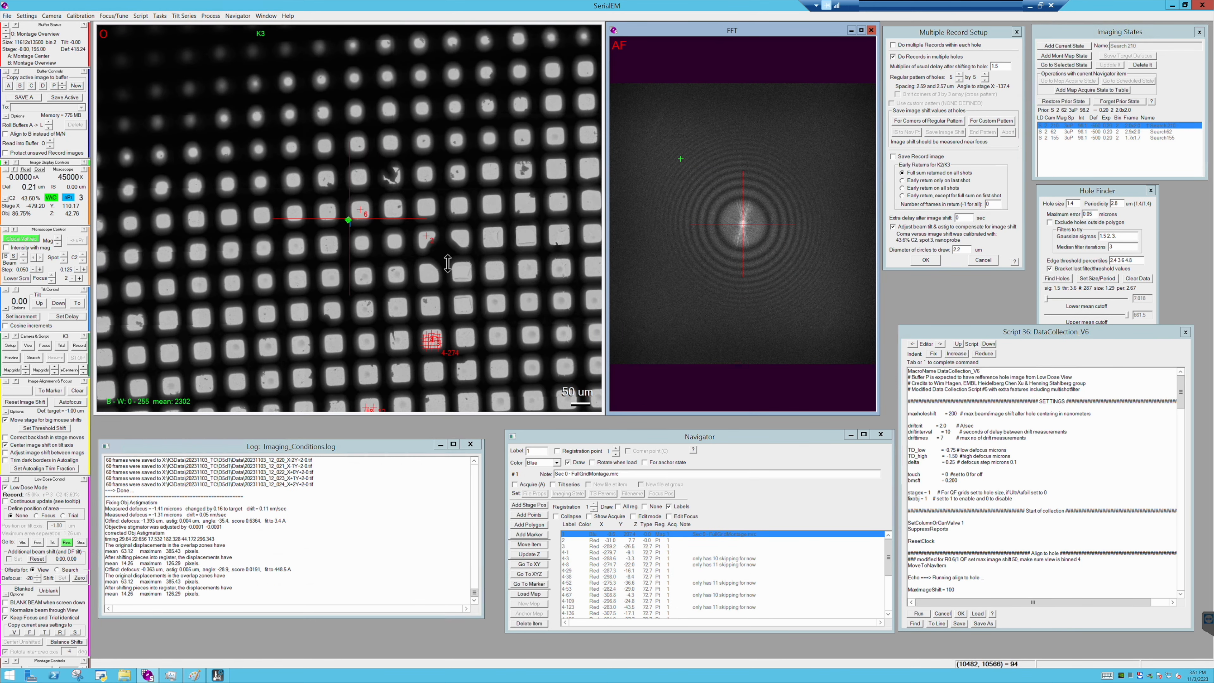
{"action": "left_click", "coordinate": [445, 257]}
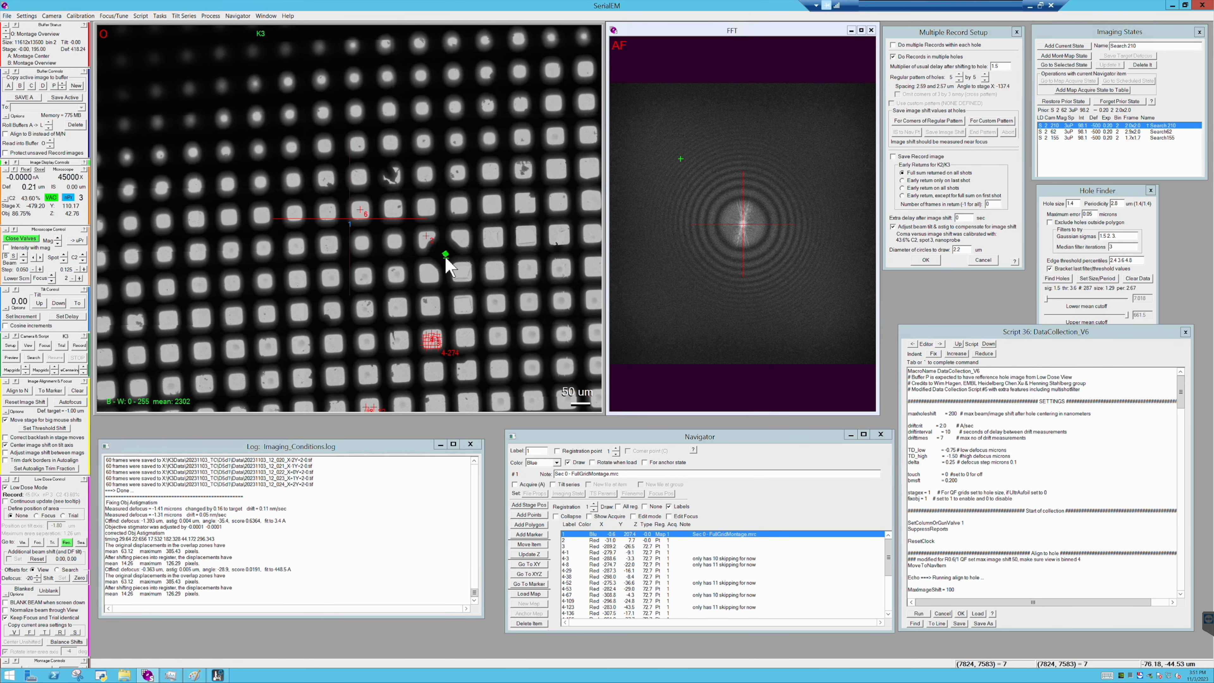
- Add six Navigator points on the full-grid montage, each centred in a separate intact grid square north-east of point 2
{"action": "scroll", "coordinate": [445, 256], "scroll_direction": "down", "scroll_amount": 3}
{"action": "scroll", "coordinate": [445, 258], "scroll_direction": "up", "scroll_amount": 1}
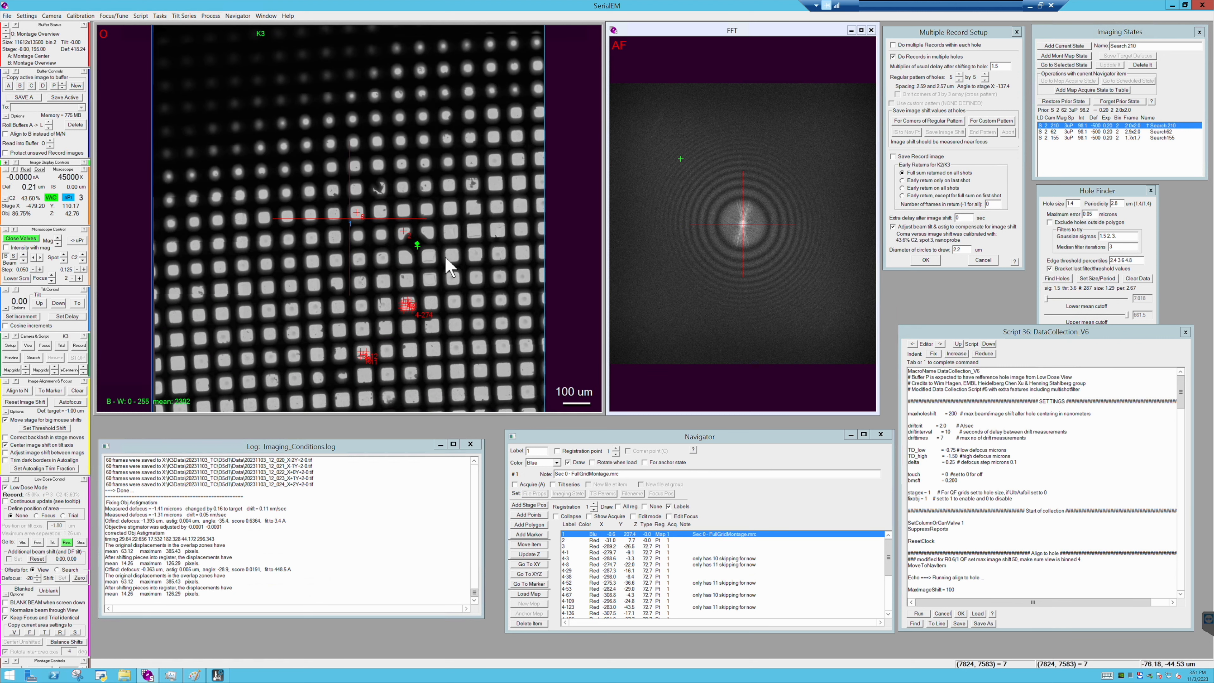
{"action": "left_click", "coordinate": [533, 515]}
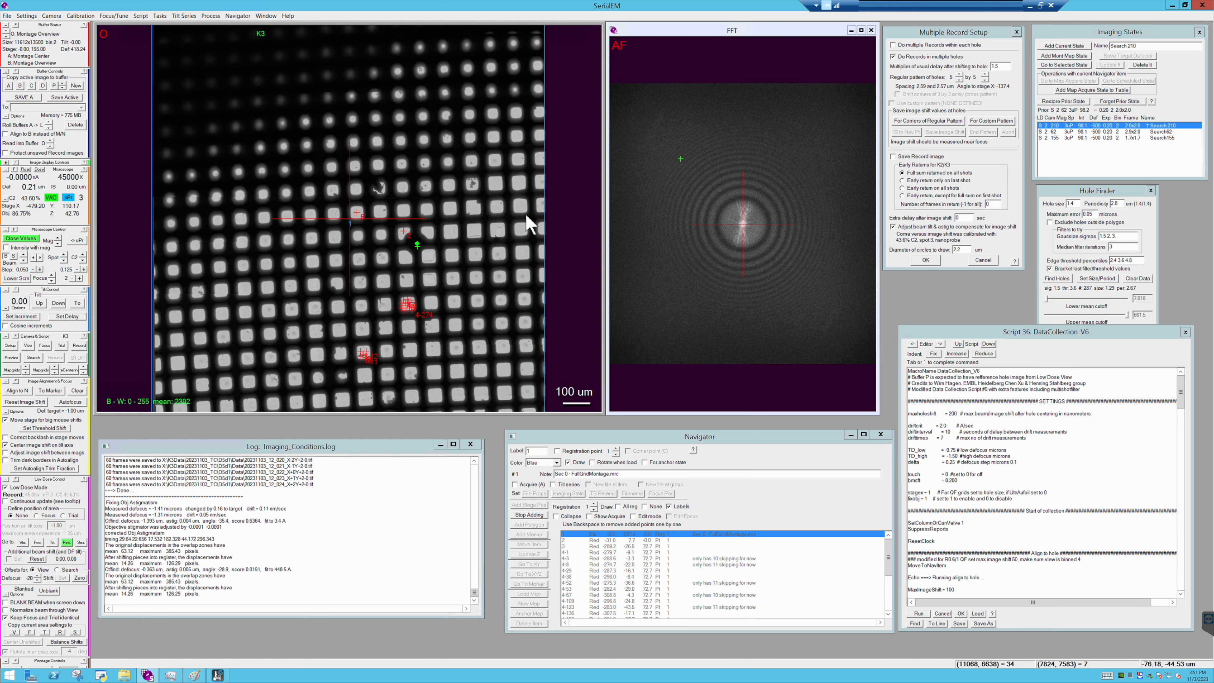
{"action": "left_click", "coordinate": [496, 184]}
{"action": "left_click", "coordinate": [518, 184]}
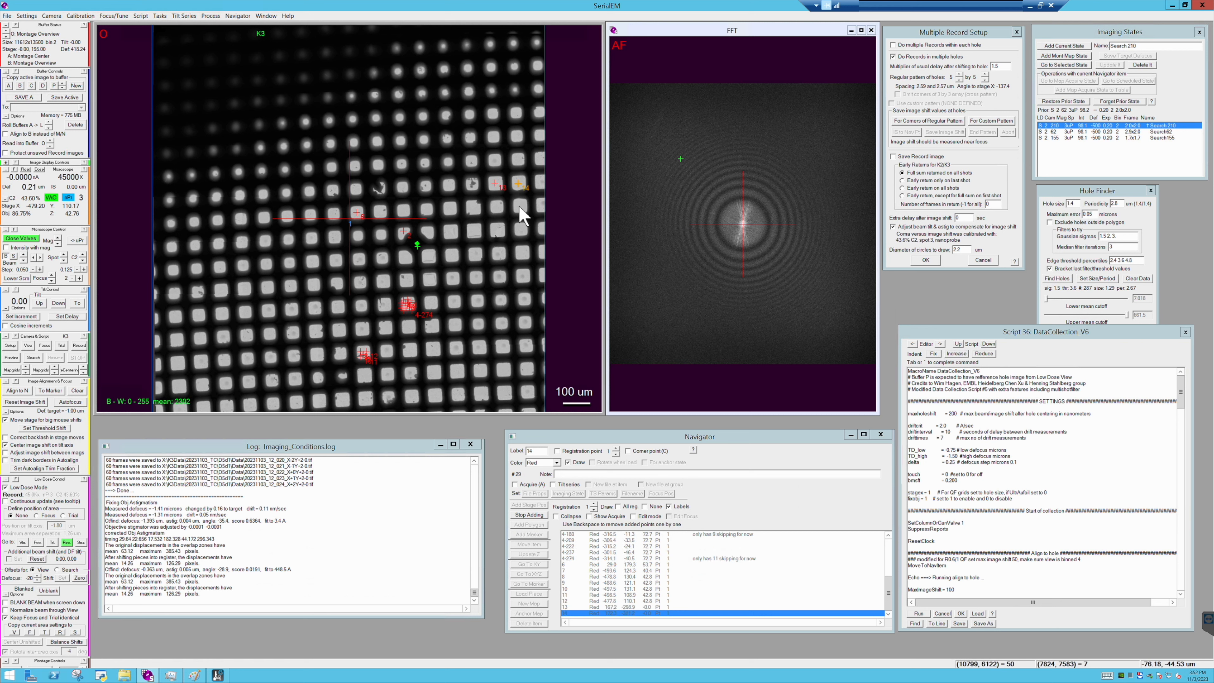
{"action": "left_click", "coordinate": [520, 206]}
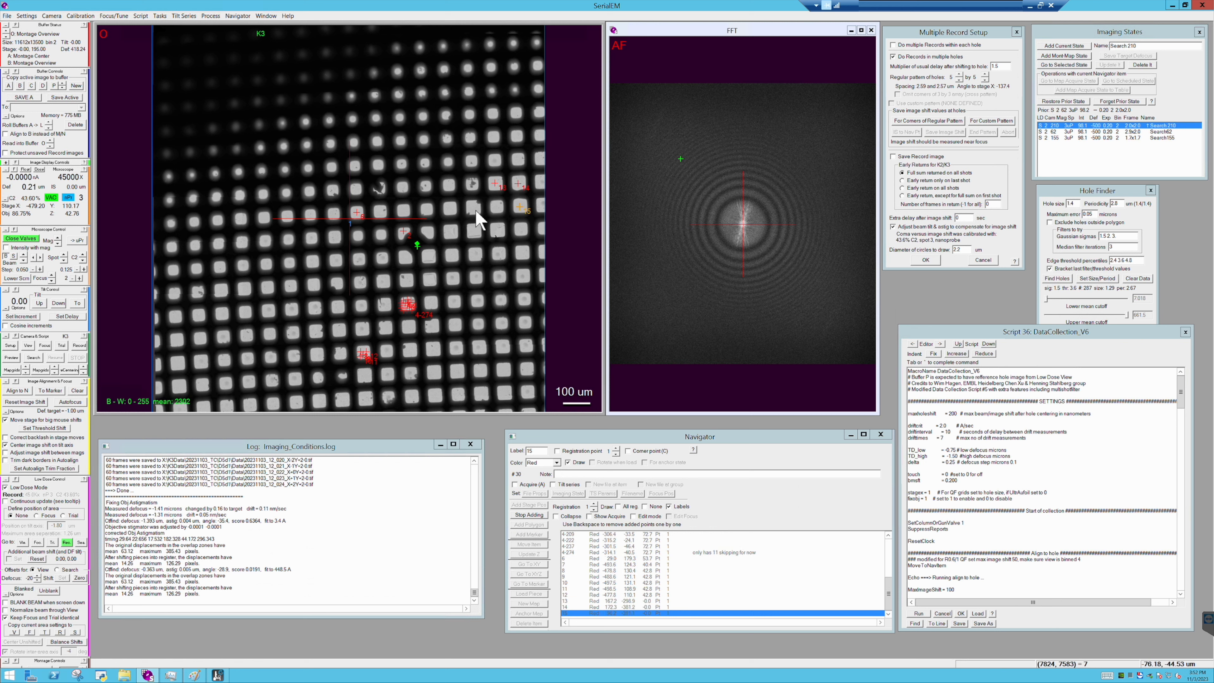
{"action": "left_click", "coordinate": [474, 209]}
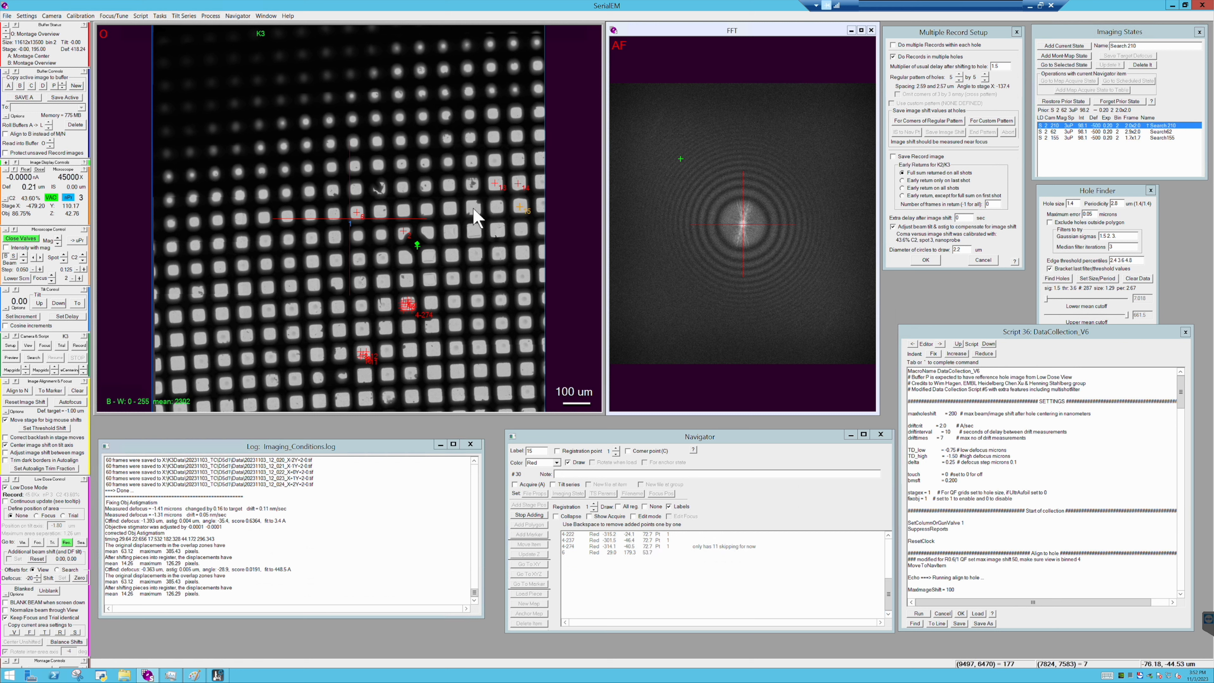
{"action": "left_click", "coordinate": [450, 209]}
{"action": "left_click", "coordinate": [427, 209]}
{"action": "left_click", "coordinate": [403, 211]}
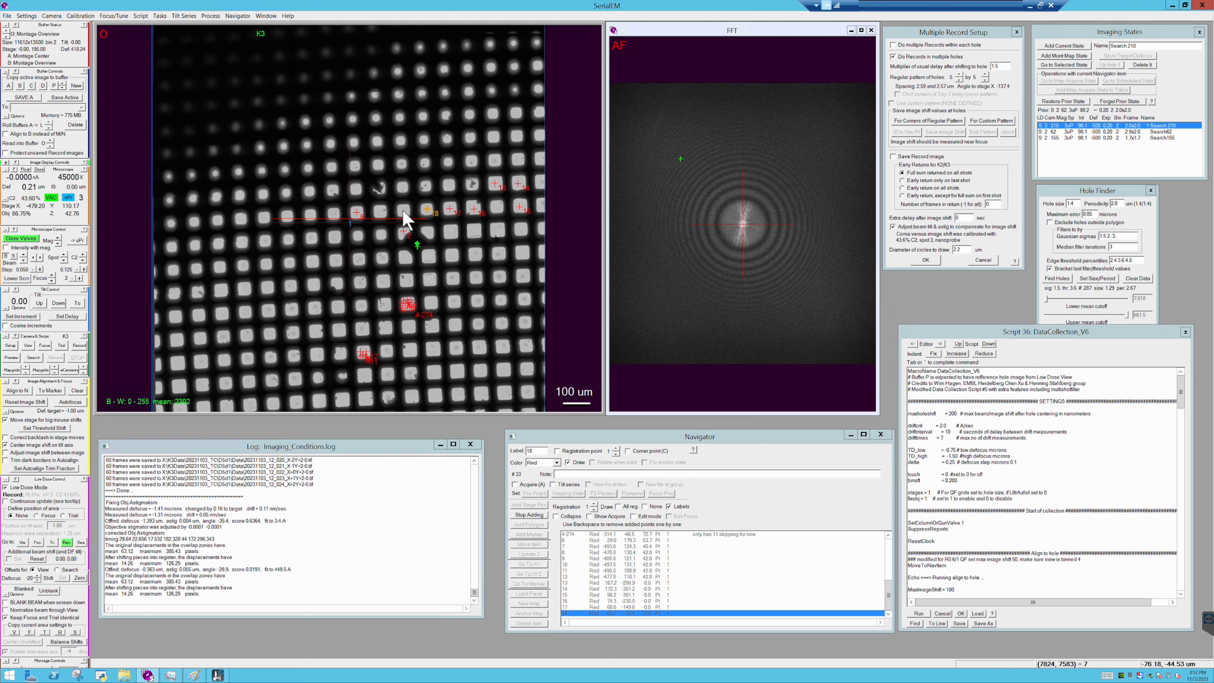
{"action": "scroll", "coordinate": [405, 219], "scroll_direction": "up", "scroll_amount": 1}
{"action": "scroll", "coordinate": [405, 219], "scroll_direction": "up", "scroll_amount": 4}
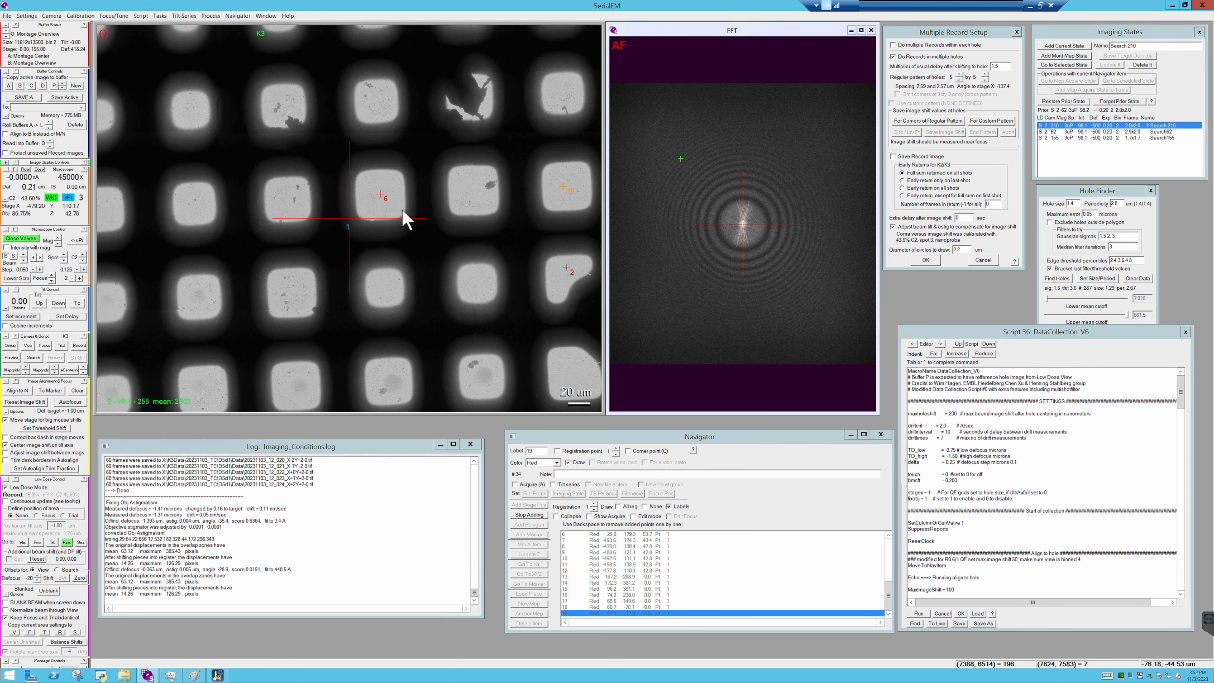
{"action": "left_click_drag", "start_coordinate": [494, 192], "coordinate": [179, 204]}
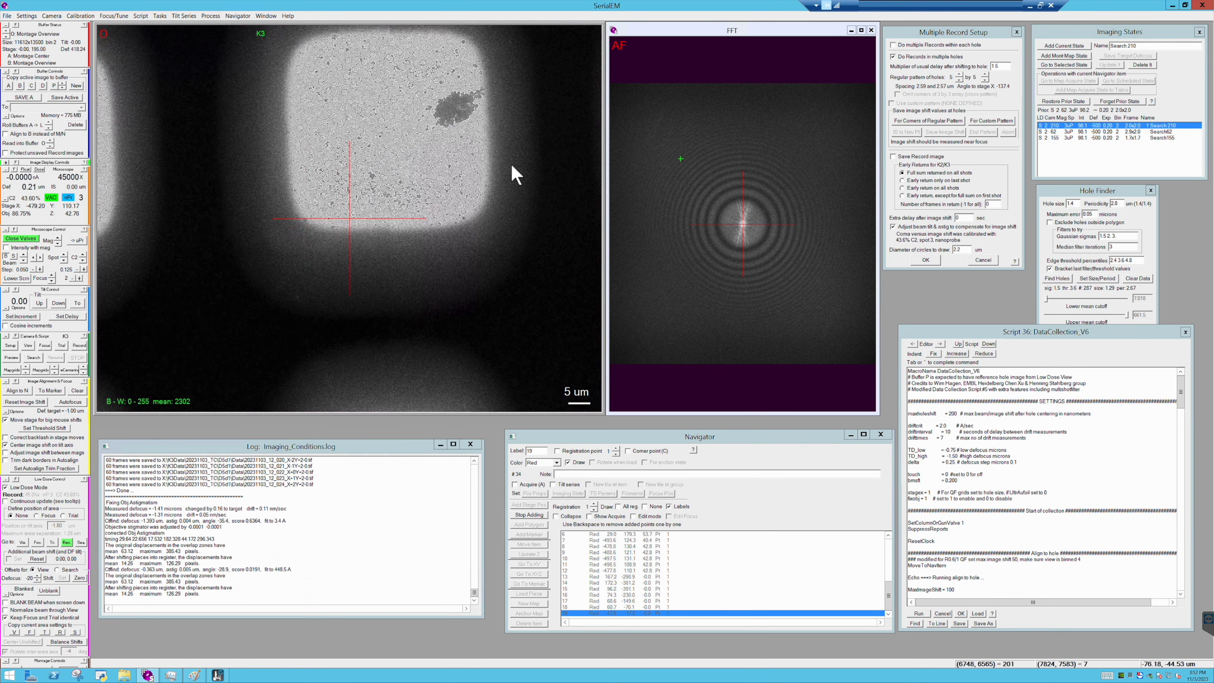
{"action": "left_click_drag", "start_coordinate": [285, 198], "coordinate": [534, 213]}
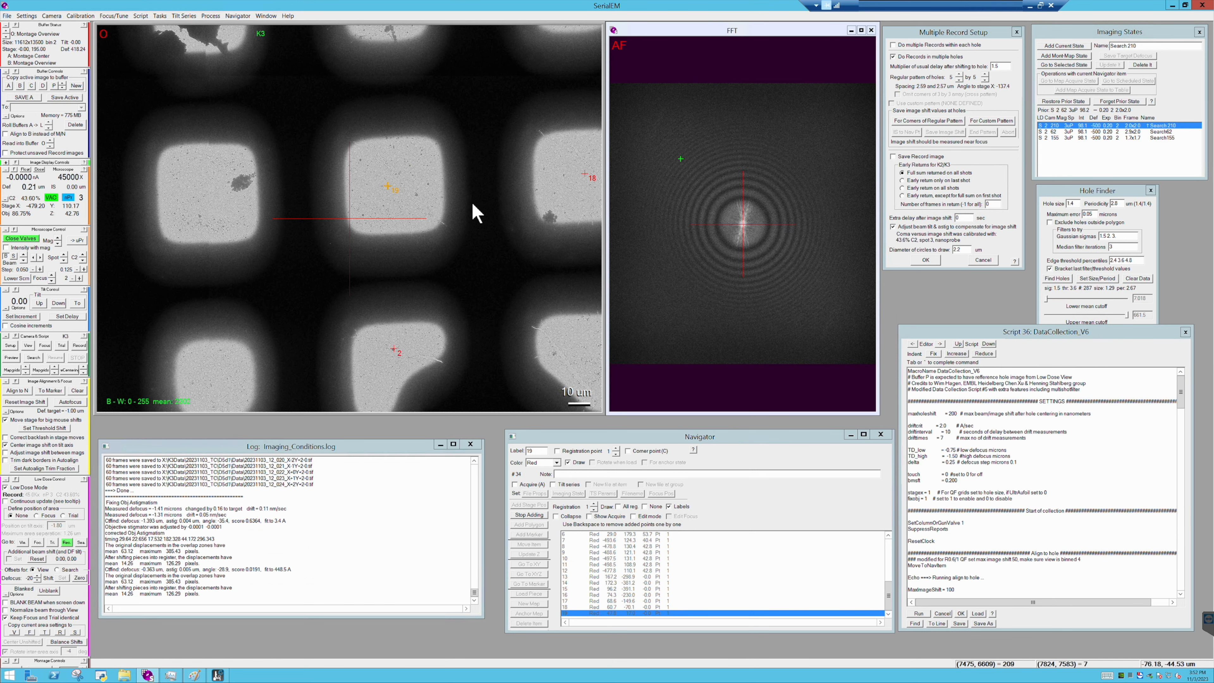
{"action": "scroll", "coordinate": [476, 213], "scroll_direction": "down", "scroll_amount": 1}
{"action": "left_click_drag", "start_coordinate": [358, 215], "coordinate": [452, 212]}
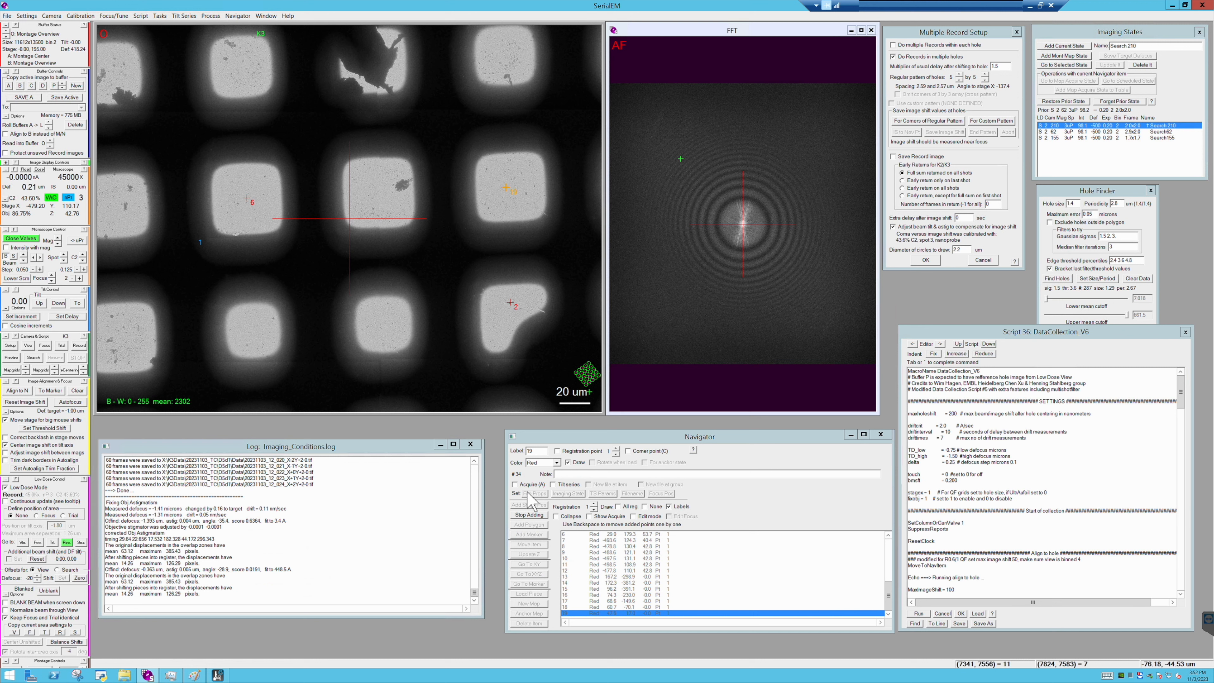
{"action": "left_click", "coordinate": [528, 515]}
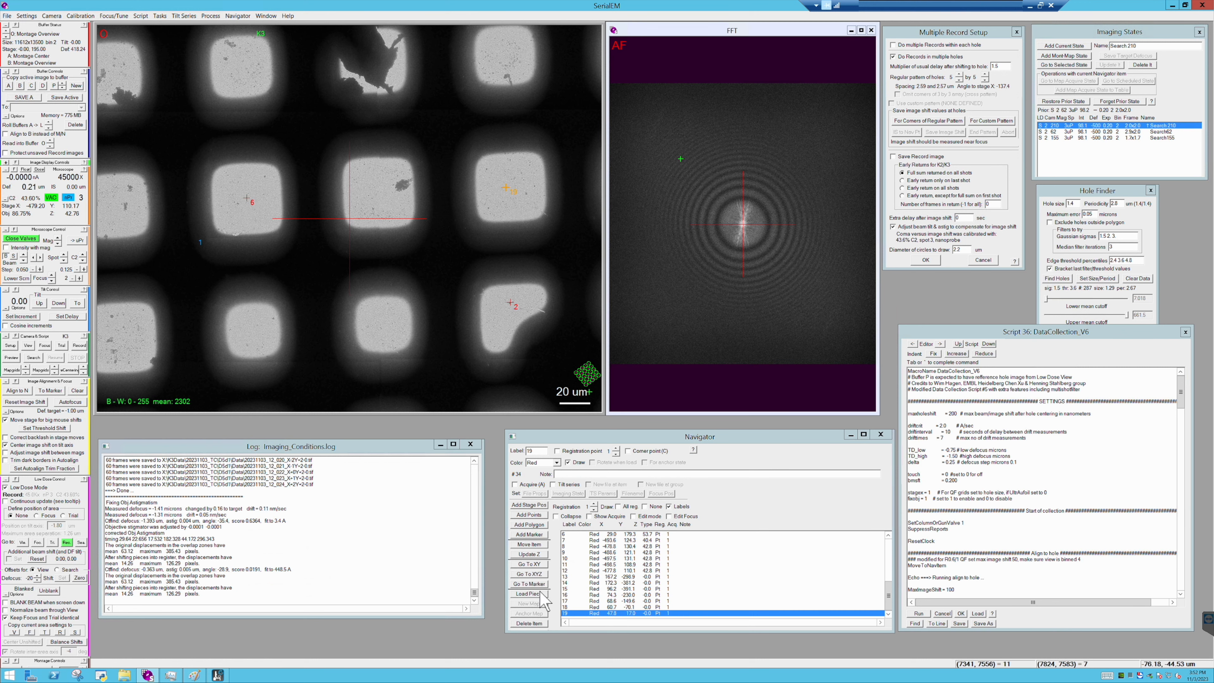
{"action": "left_click", "coordinate": [529, 624]}
- Resume adding points, starting in the square with a dark patch beside point 6 and continuing into other intact squares
{"action": "left_click", "coordinate": [532, 515]}
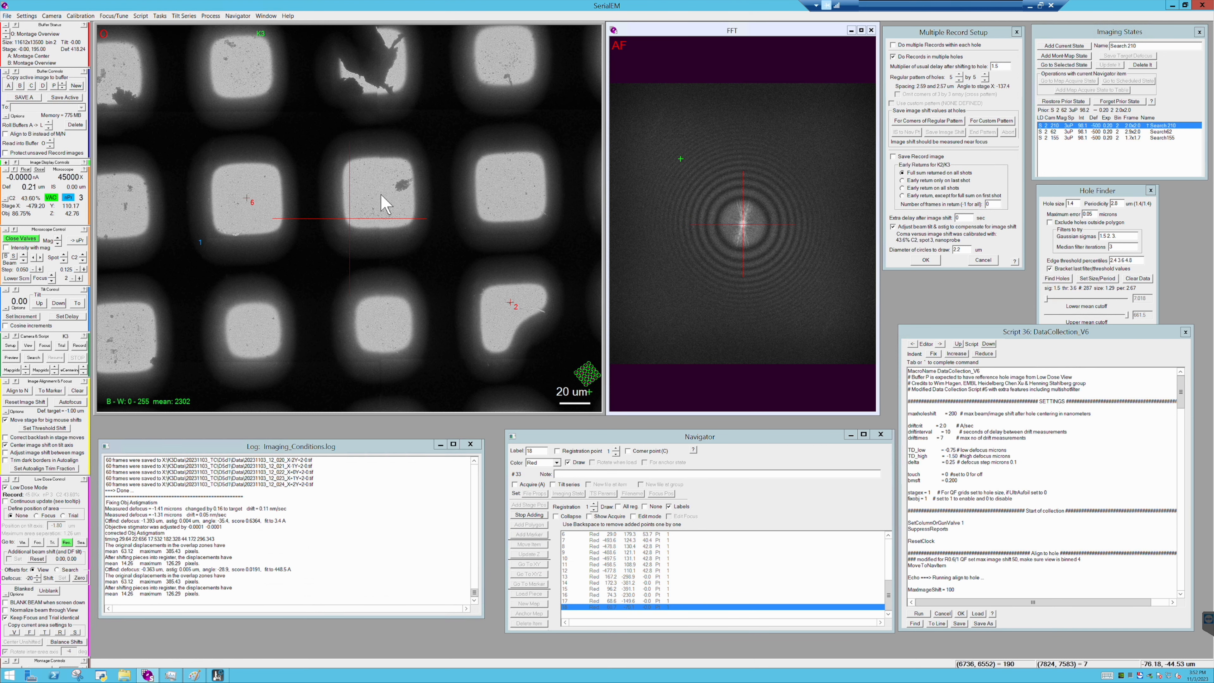
{"action": "scroll", "coordinate": [384, 204], "scroll_direction": "up", "scroll_amount": 1}
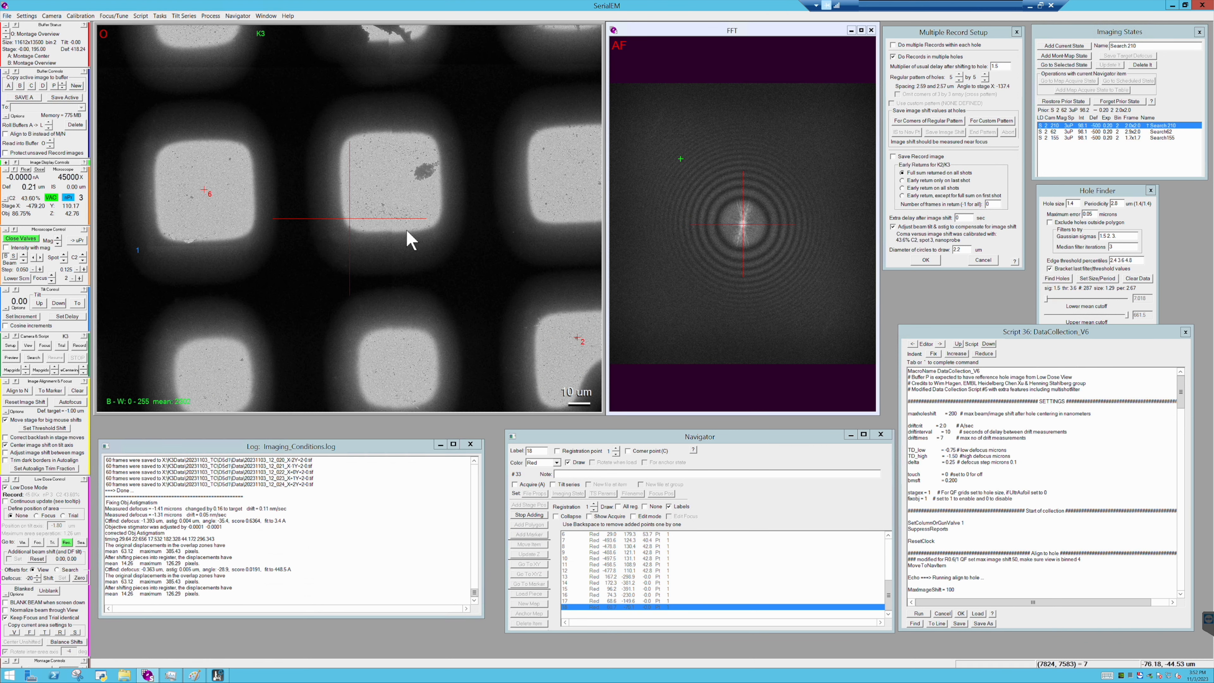
{"action": "left_click", "coordinate": [396, 191]}
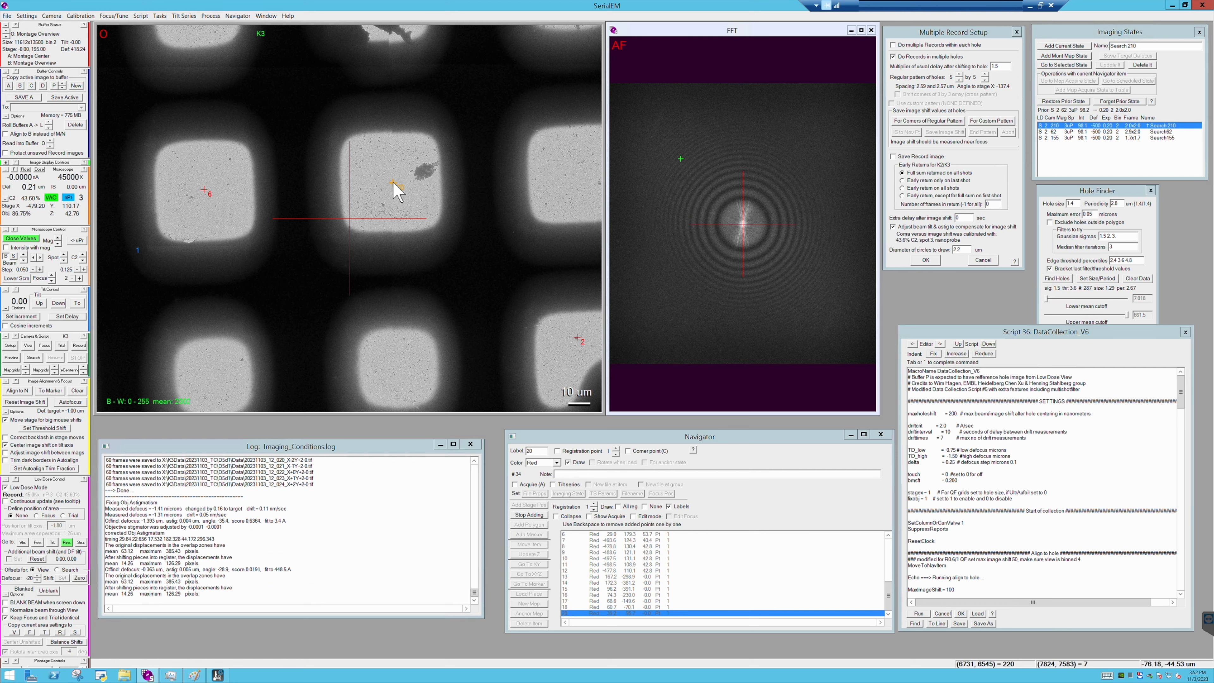
{"action": "left_click_drag", "start_coordinate": [244, 231], "coordinate": [484, 233]}
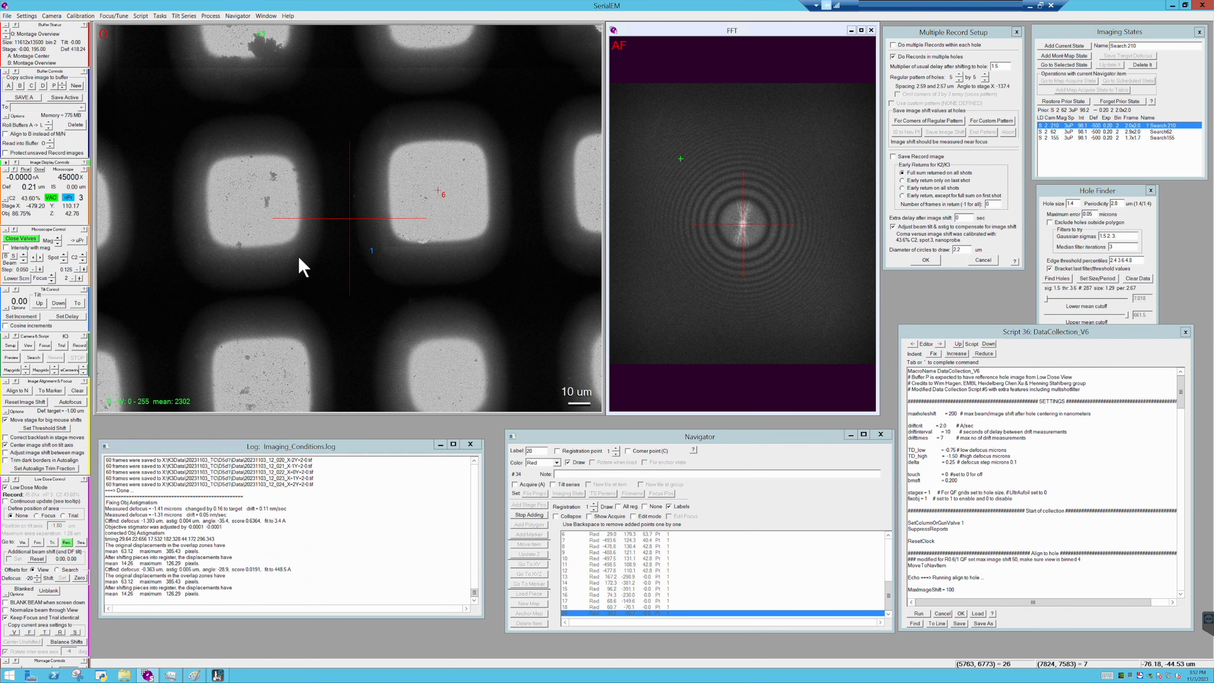
{"action": "left_click_drag", "start_coordinate": [275, 231], "coordinate": [453, 150]}
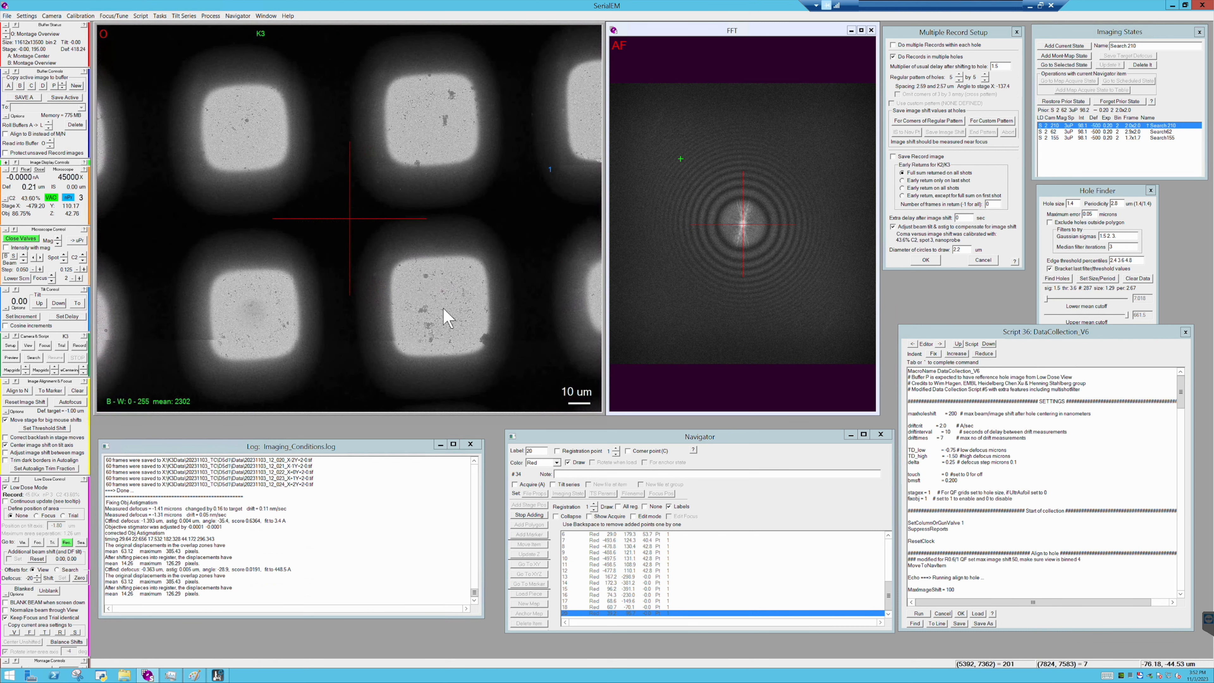
{"action": "left_click", "coordinate": [217, 211]}
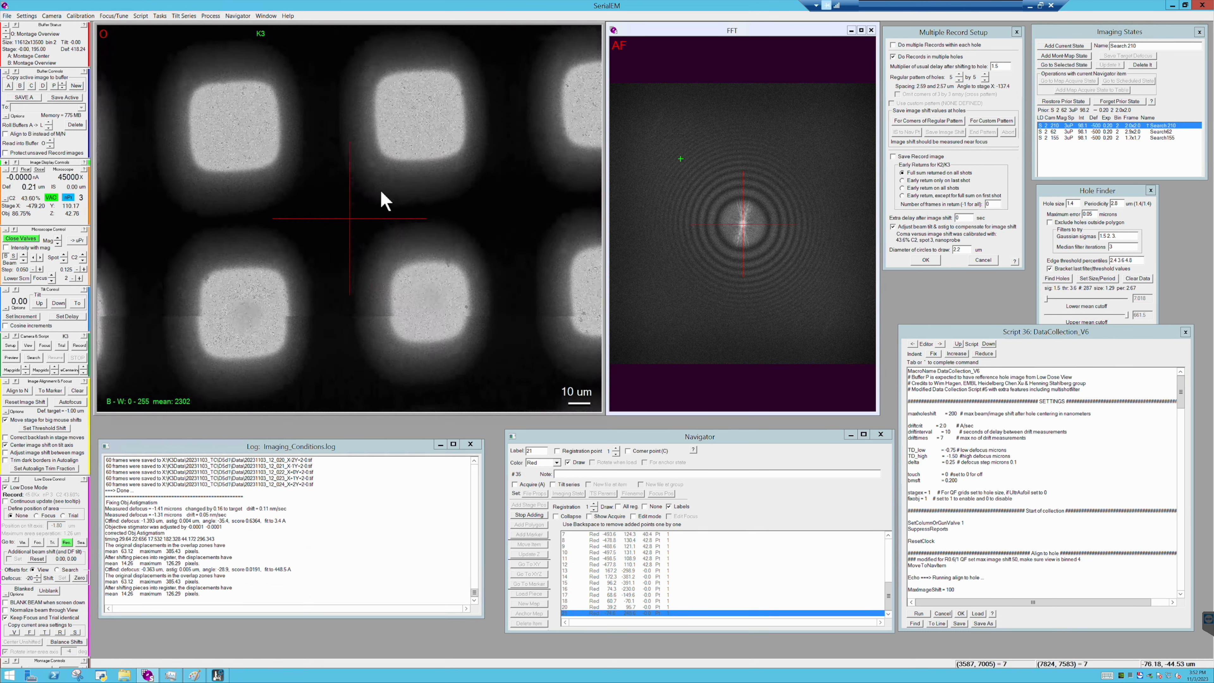
{"action": "left_click", "coordinate": [441, 296]}
- Add Navigator points at the centres of further intact squares, including the one below the square holding points 7 to 12
{"action": "scroll", "coordinate": [472, 330], "scroll_direction": "down", "scroll_amount": 5}
{"action": "scroll", "coordinate": [471, 330], "scroll_direction": "up", "scroll_amount": 4}
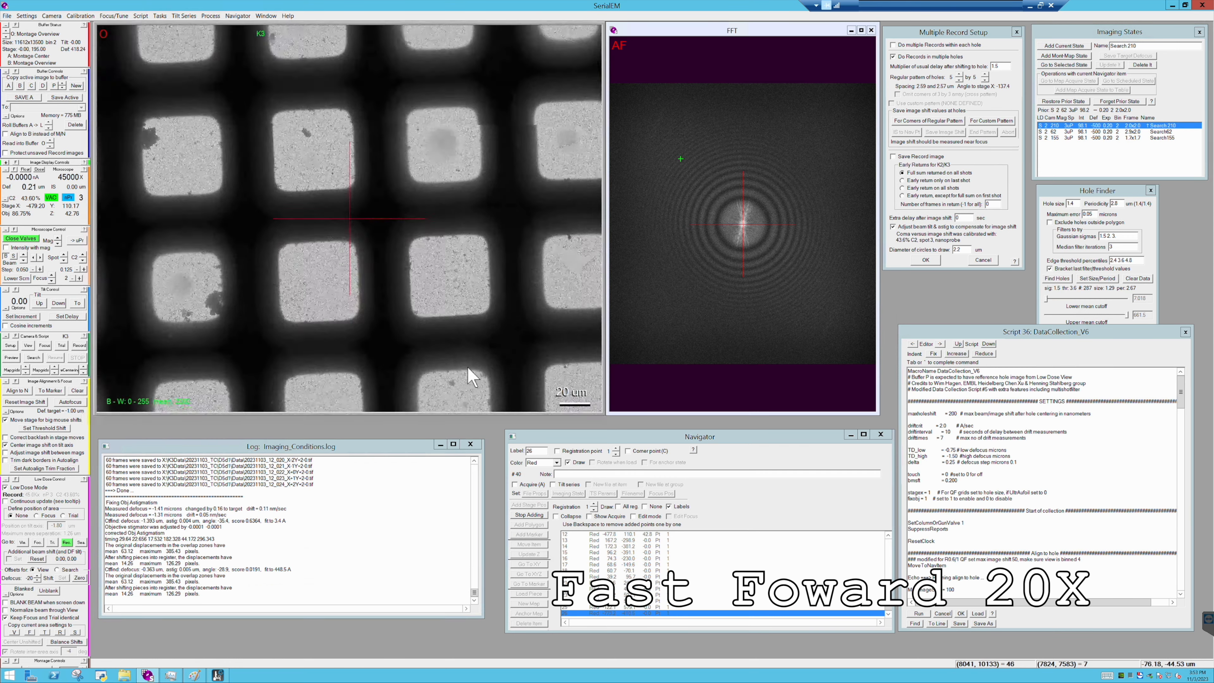
{"action": "left_click", "coordinate": [469, 371]}
{"action": "left_click", "coordinate": [217, 198]}
{"action": "left_click", "coordinate": [343, 257]}
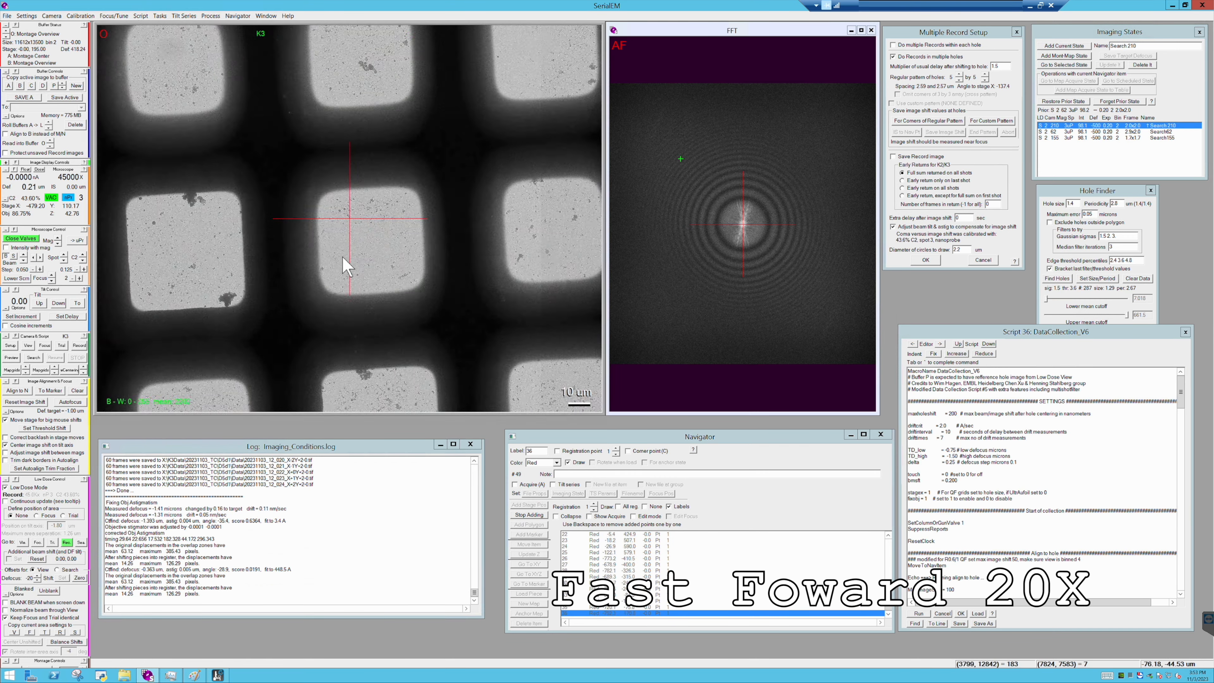
{"action": "left_click", "coordinate": [298, 289]}
{"action": "left_click", "coordinate": [295, 252]}
{"action": "left_click_drag", "start_coordinate": [442, 225], "coordinate": [97, 235]}
{"action": "left_click", "coordinate": [529, 244]}
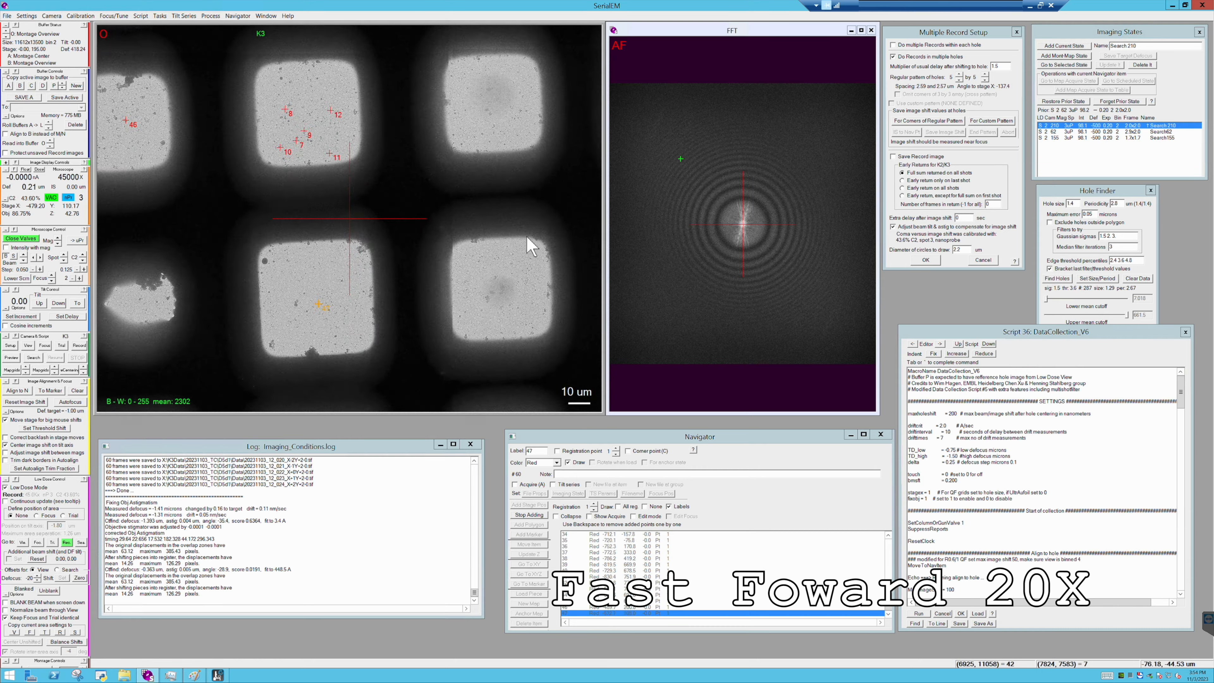
- Continue placing Navigator points on the remaining usable grid squares of the montage, up to about point 70
{"action": "left_click", "coordinate": [224, 246]}
{"action": "left_click_drag", "start_coordinate": [225, 245], "coordinate": [611, 225]}
{"action": "left_click", "coordinate": [216, 349]}
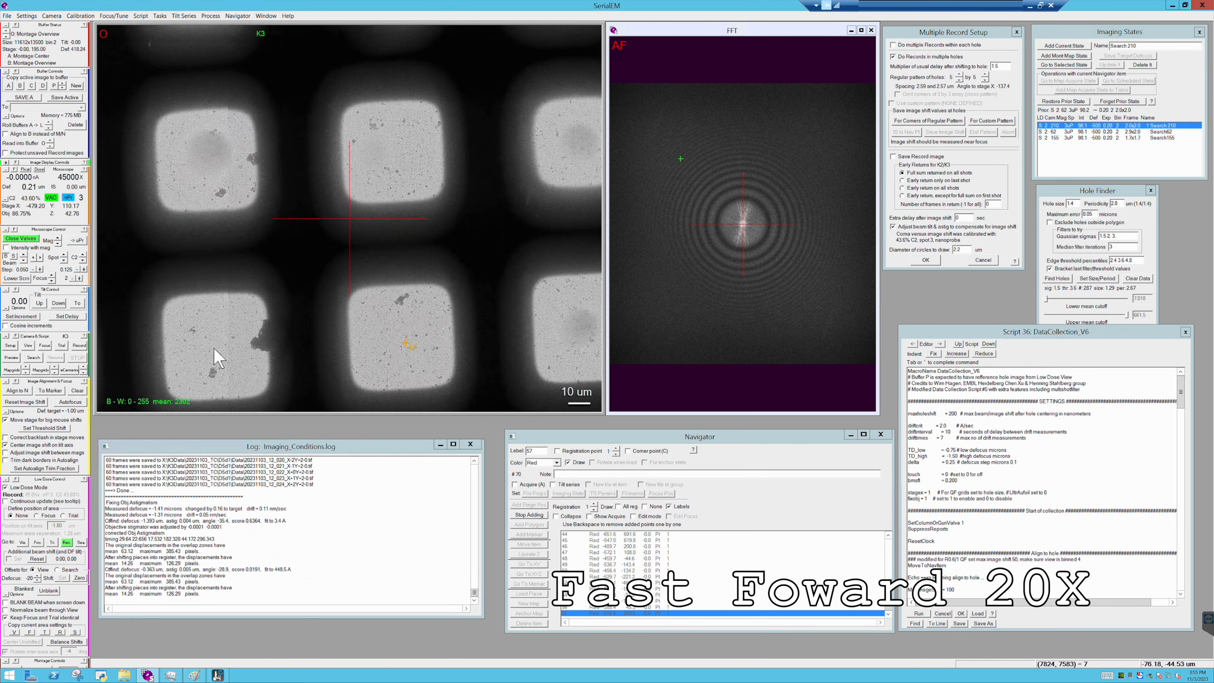
{"action": "left_click_drag", "start_coordinate": [215, 349], "coordinate": [520, 173]}
{"action": "left_click", "coordinate": [528, 169]}
{"action": "left_click", "coordinate": [572, 257]}
{"action": "left_click", "coordinate": [499, 258]}
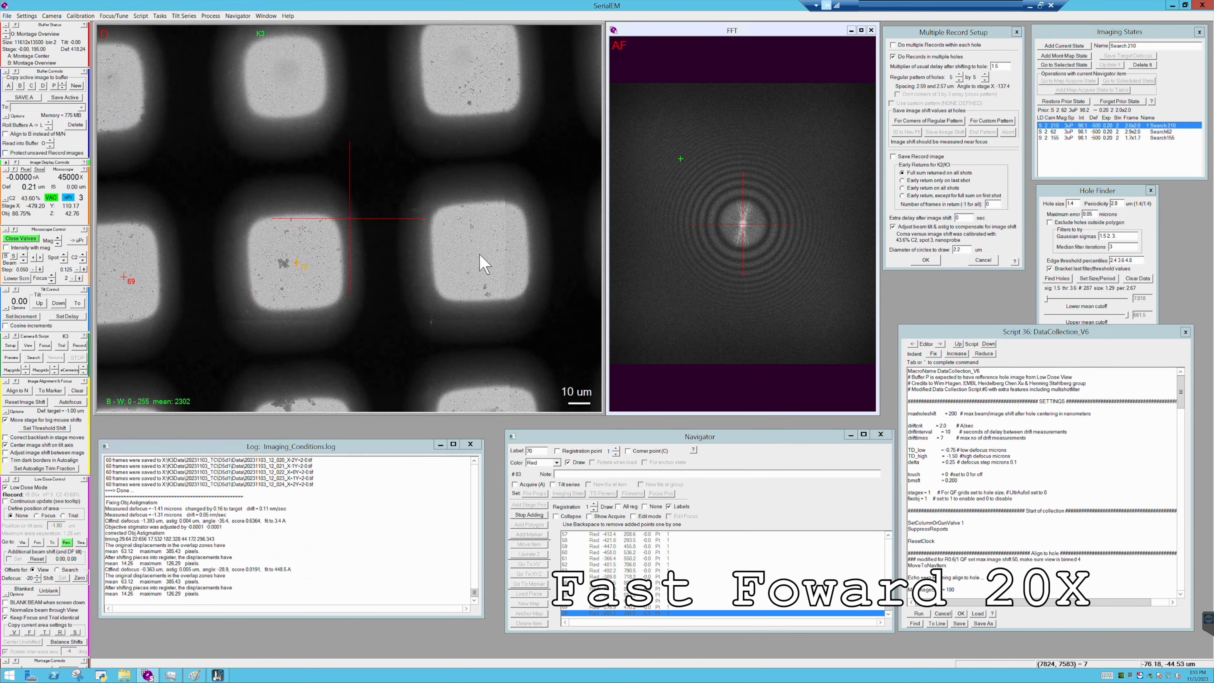
{"action": "left_click_drag", "start_coordinate": [498, 258], "coordinate": [221, 217]}
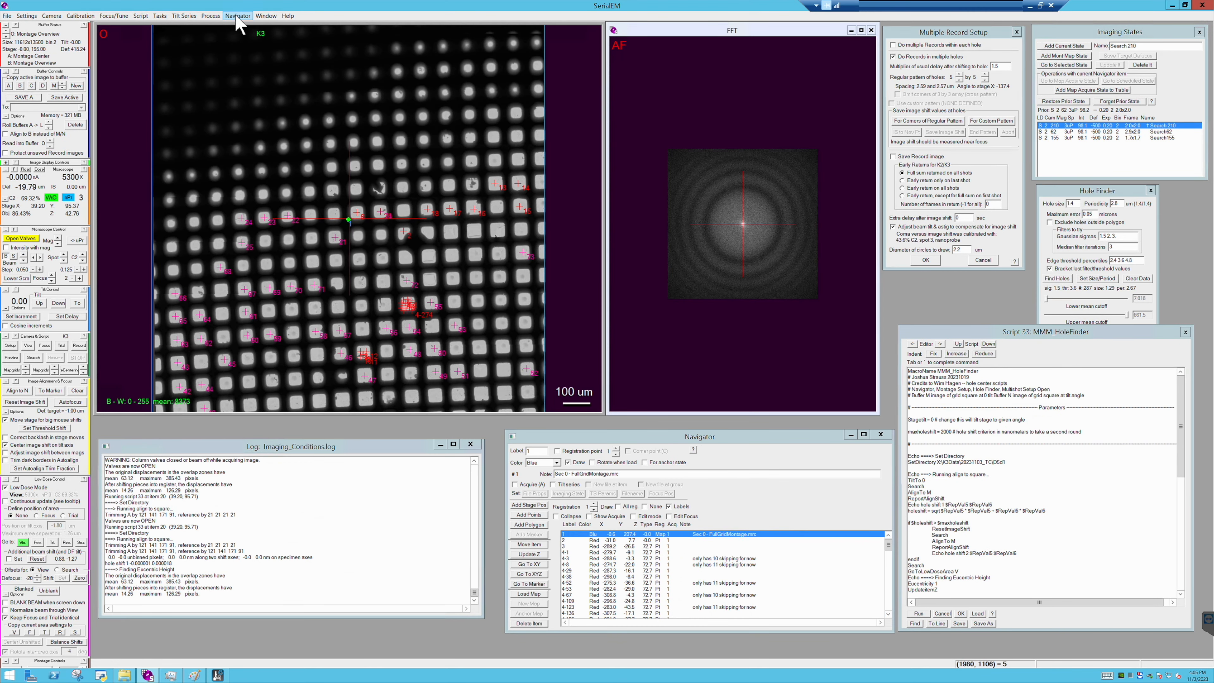
- Start Acquire at Items with the Mapping parameters and the MMM_HoleFinder script as primary action
{"action": "left_click", "coordinate": [238, 16]}
{"action": "left_click", "coordinate": [382, 13]}
{"action": "left_click", "coordinate": [241, 16]}
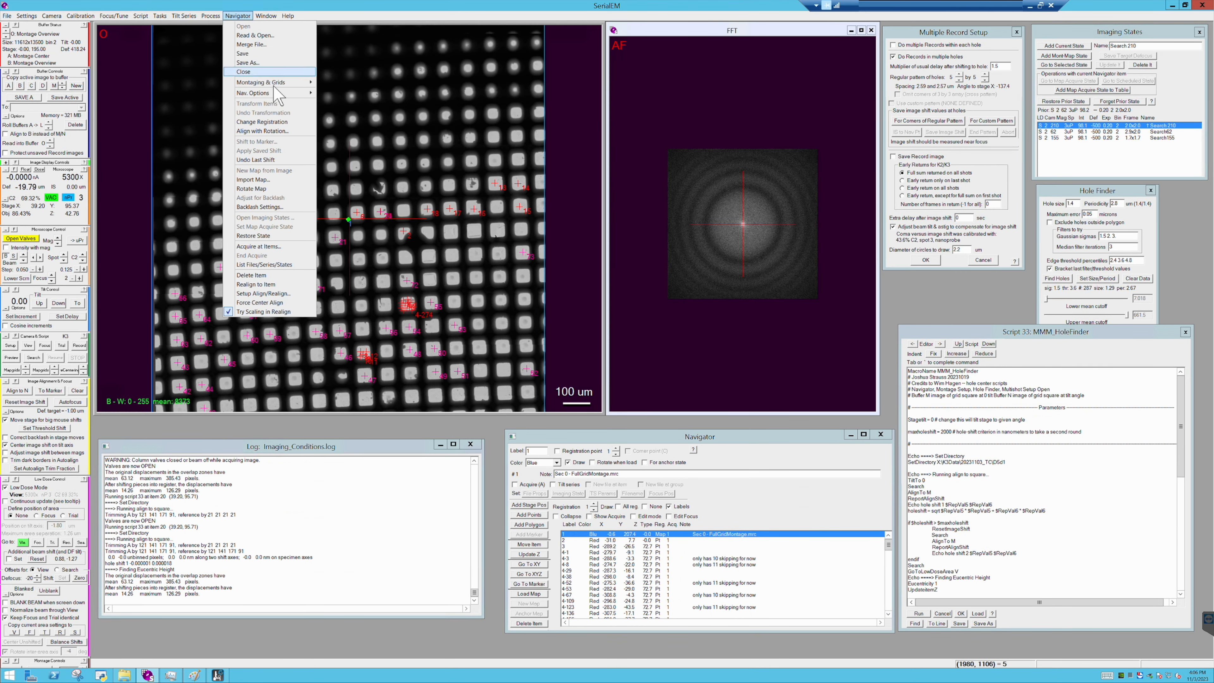
{"action": "left_click", "coordinate": [258, 246]}
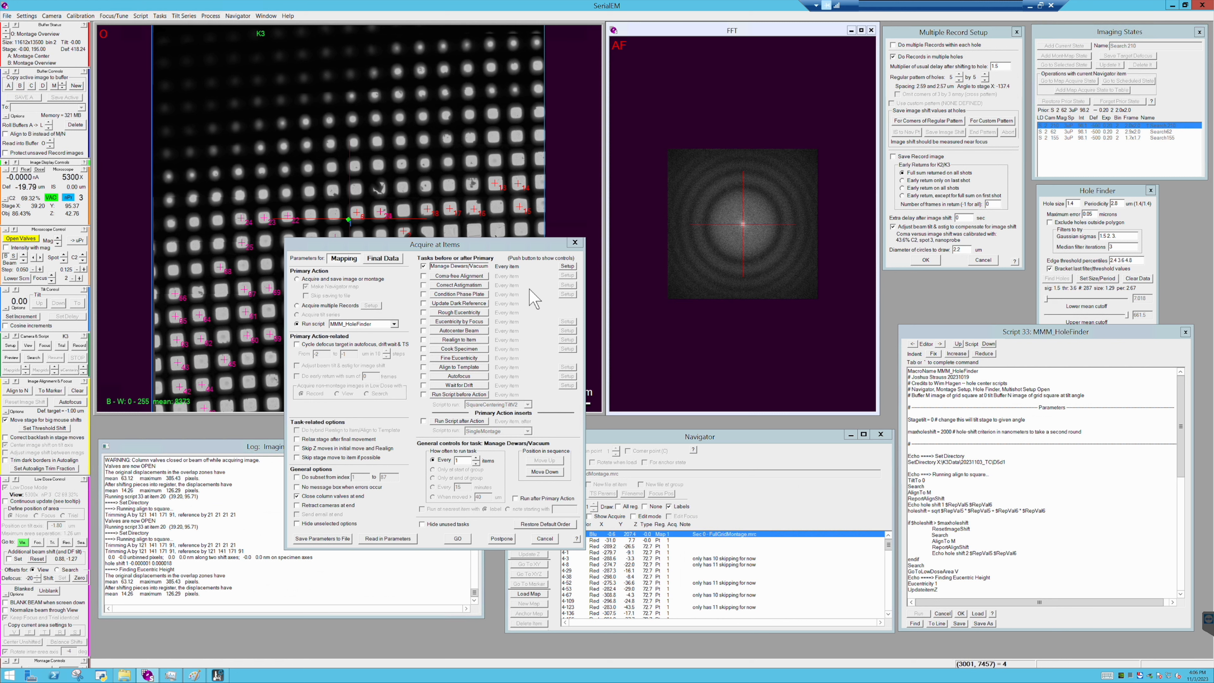
{"action": "left_click", "coordinate": [457, 538]}
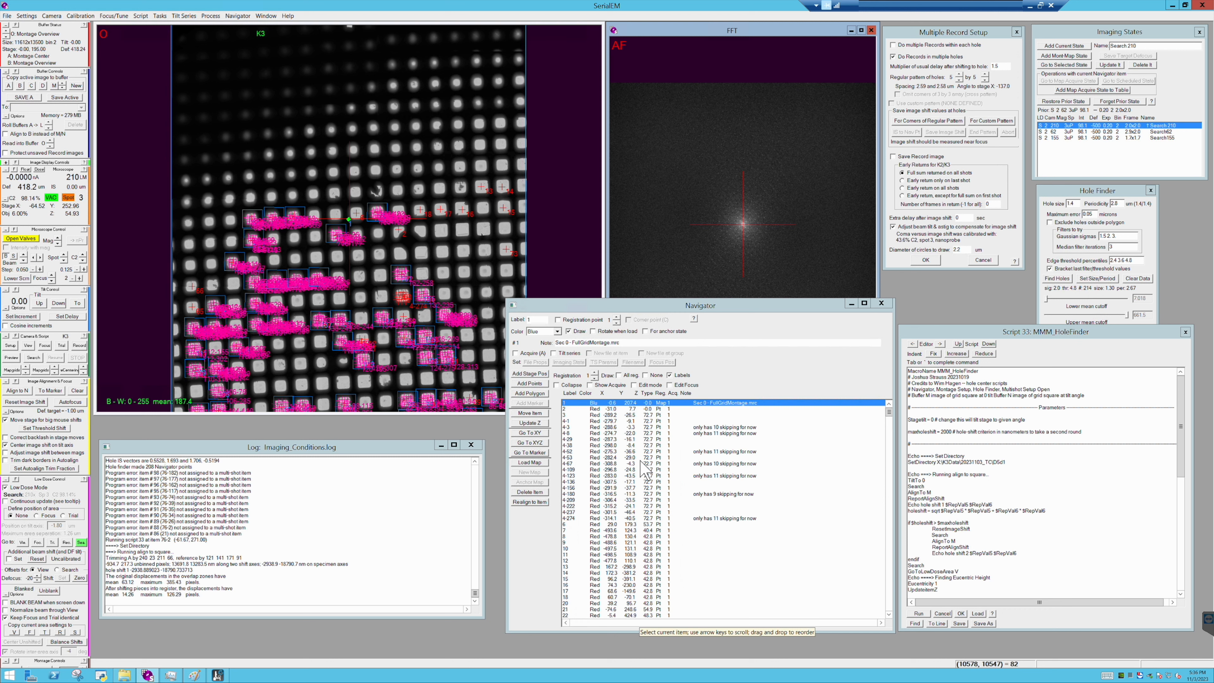
- Examine the mapped grid squares and their multi-shot acquisition points across the full-grid montage
{"action": "left_click", "coordinate": [436, 116]}
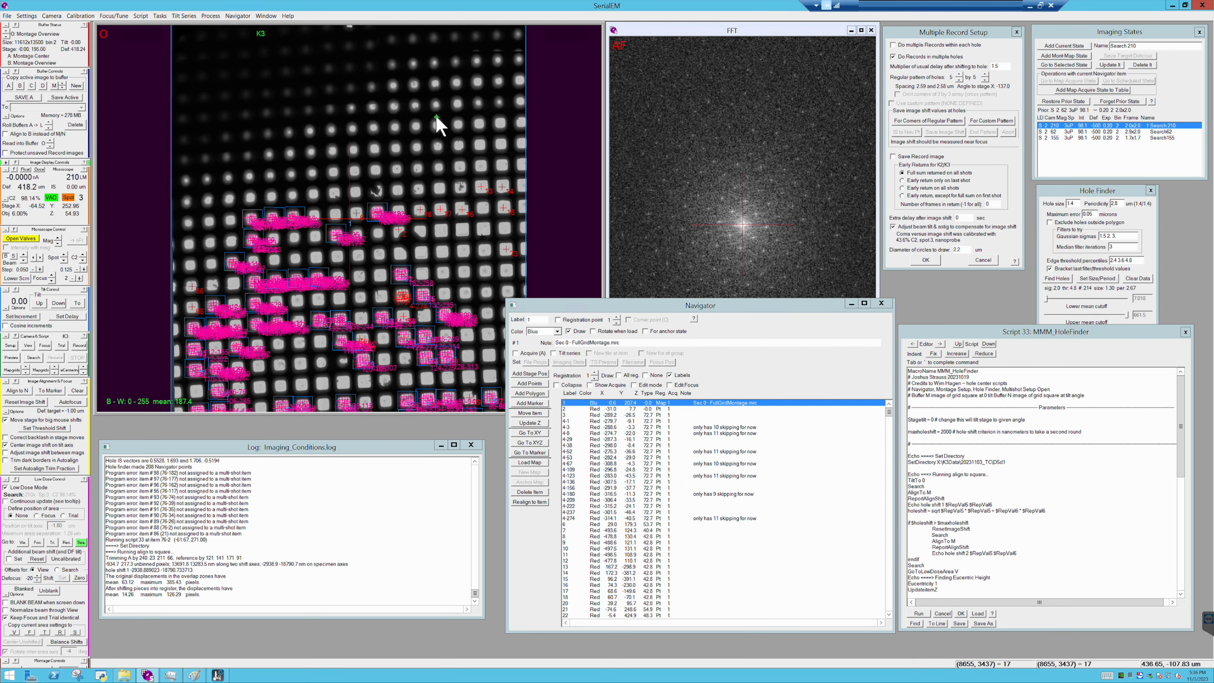
{"action": "scroll", "coordinate": [436, 115], "scroll_direction": "up", "scroll_amount": 4}
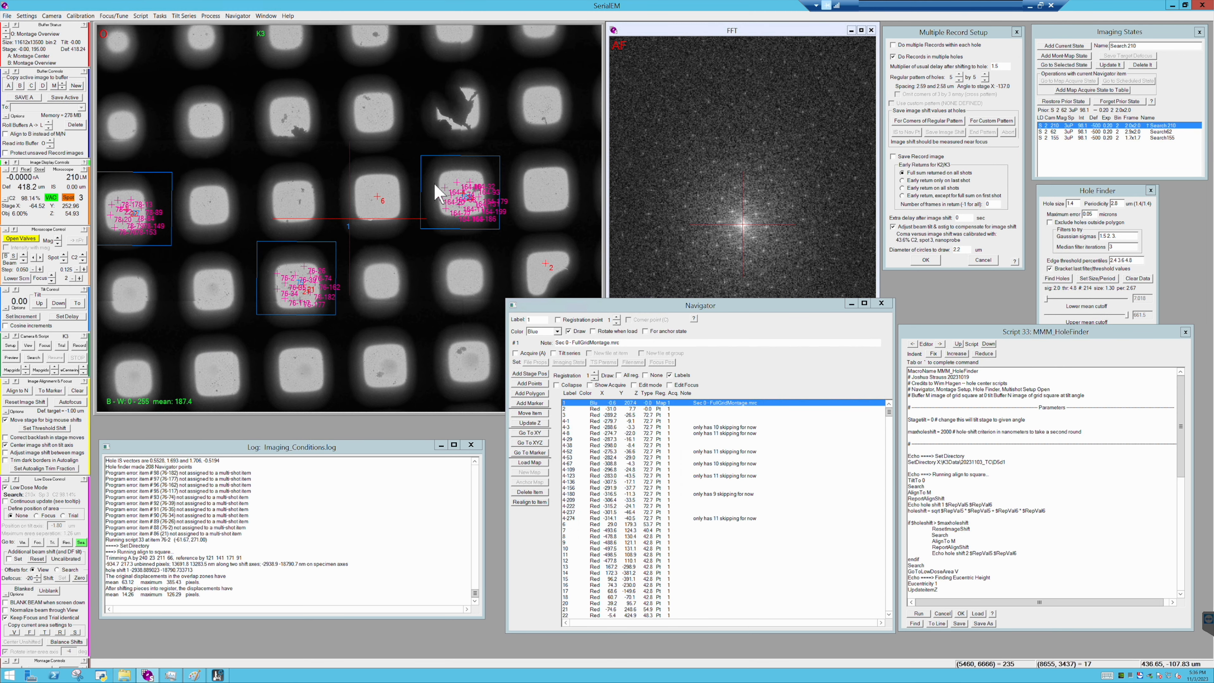
{"action": "left_click_drag", "start_coordinate": [436, 184], "coordinate": [471, 178]}
{"action": "left_click_drag", "start_coordinate": [286, 268], "coordinate": [396, 267]}
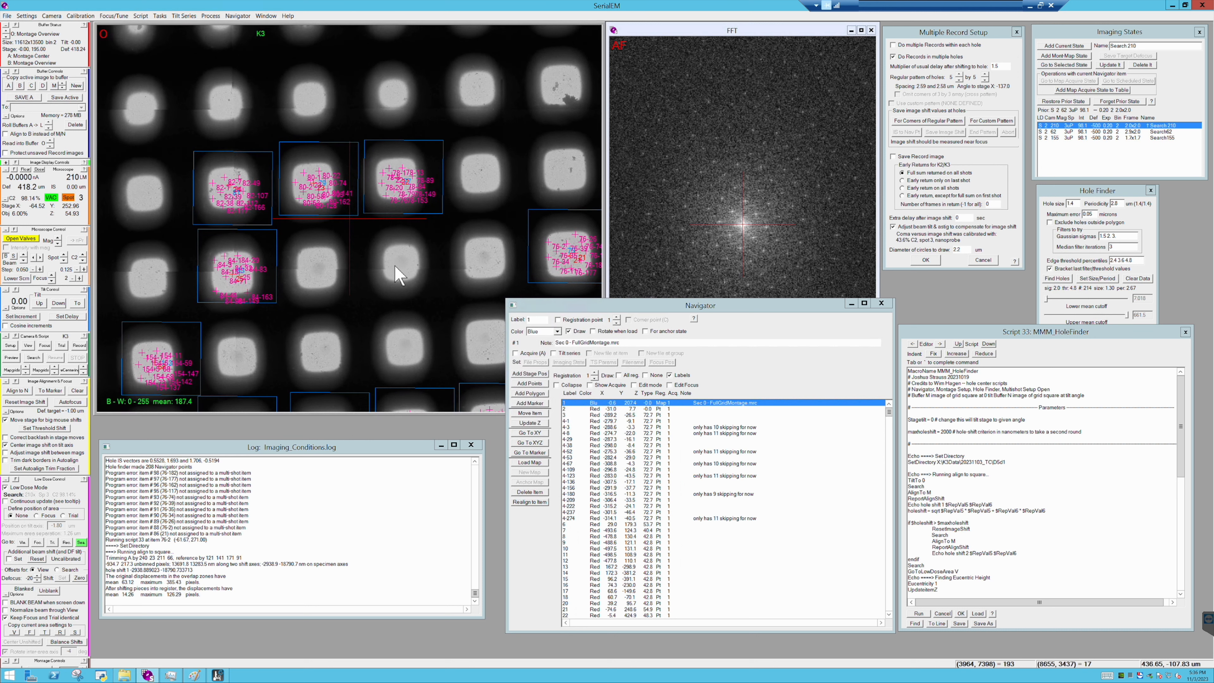
{"action": "left_click_drag", "start_coordinate": [360, 310], "coordinate": [365, 144]}
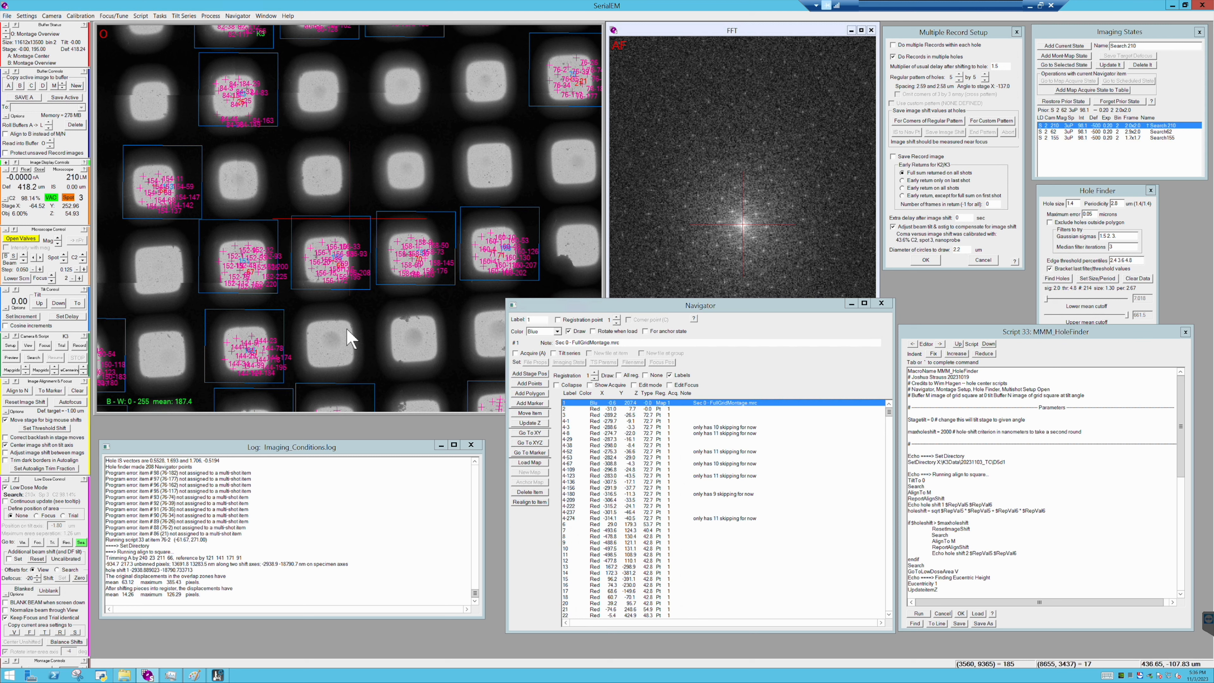
{"action": "left_click_drag", "start_coordinate": [352, 339], "coordinate": [450, 154]}
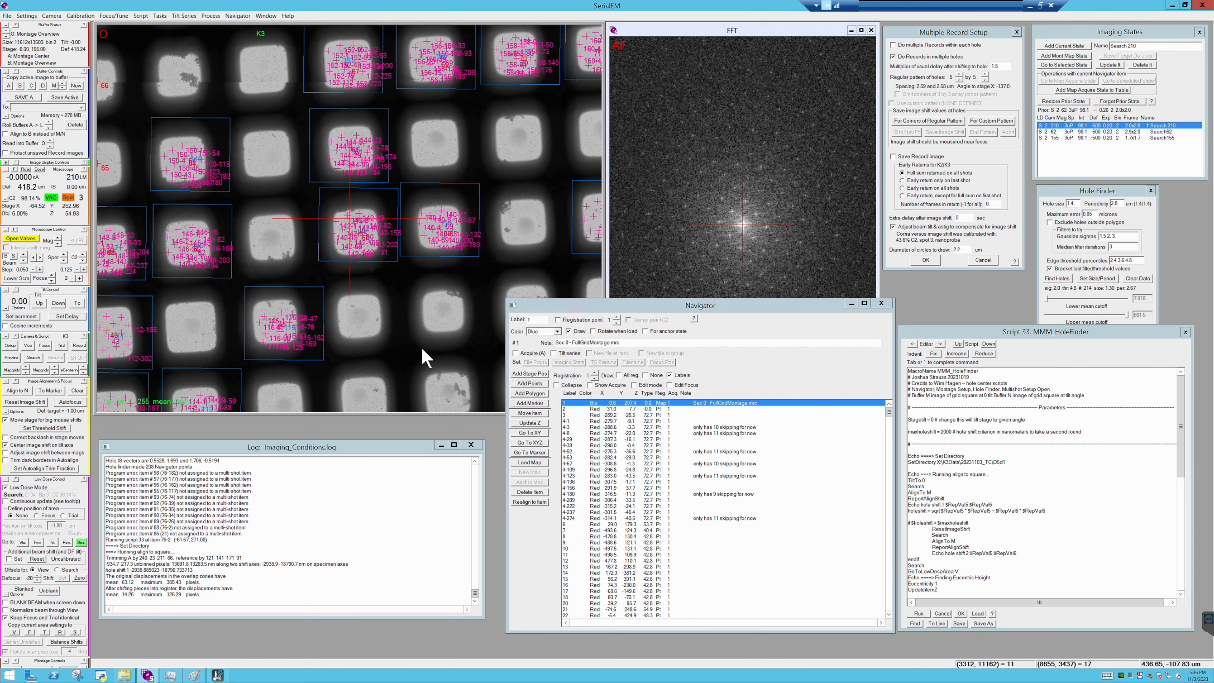
{"action": "left_click_drag", "start_coordinate": [434, 284], "coordinate": [482, 82]}
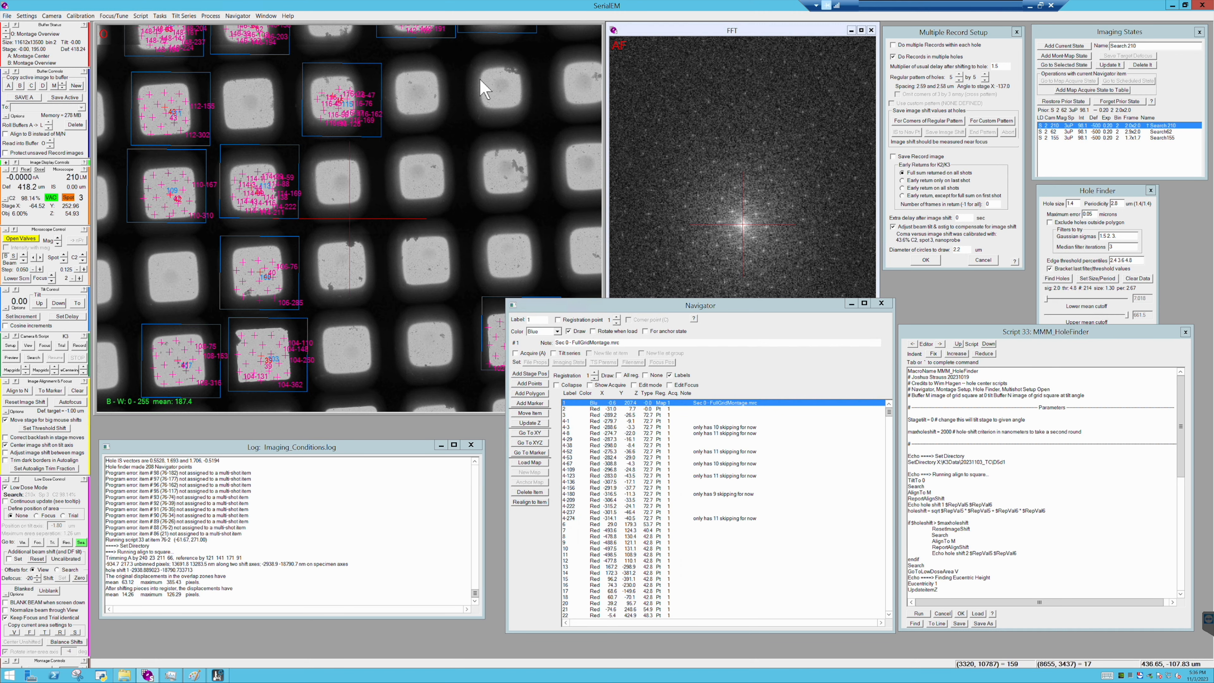
{"action": "left_click_drag", "start_coordinate": [476, 140], "coordinate": [555, 276]}
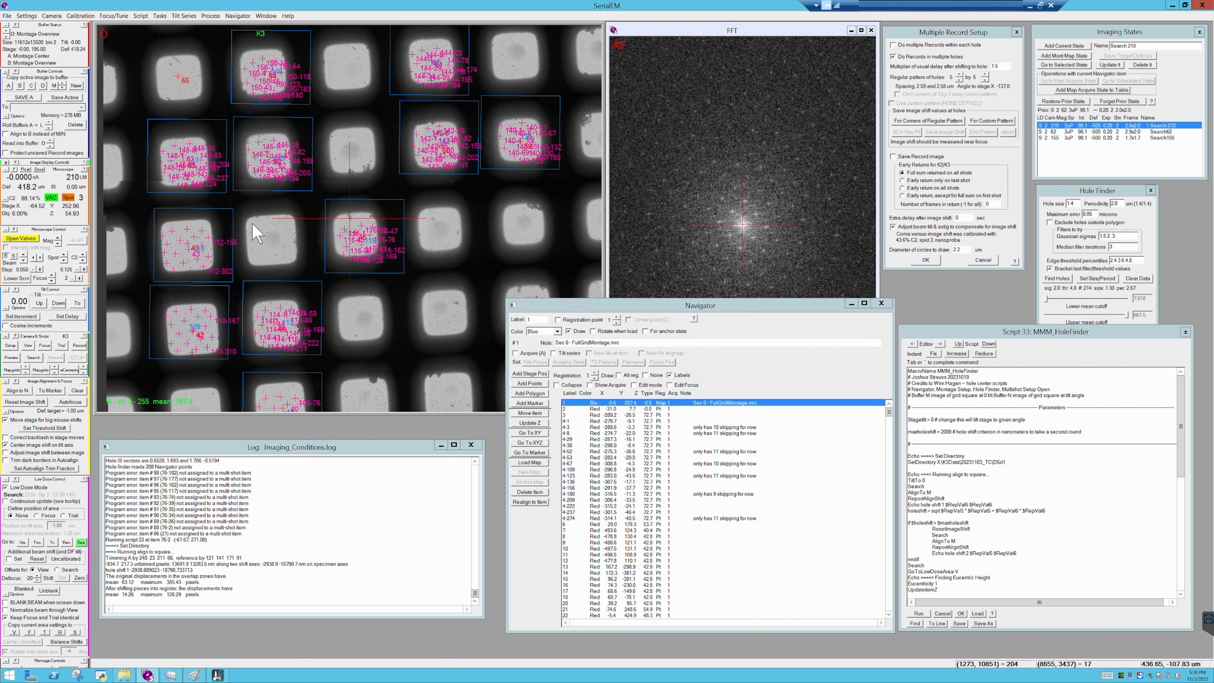
- View the acquisition points on a single mapped square and bring up the Multishot_Filter_Threshold script for review
{"action": "scroll", "coordinate": [254, 233], "scroll_direction": "up", "scroll_amount": 2}
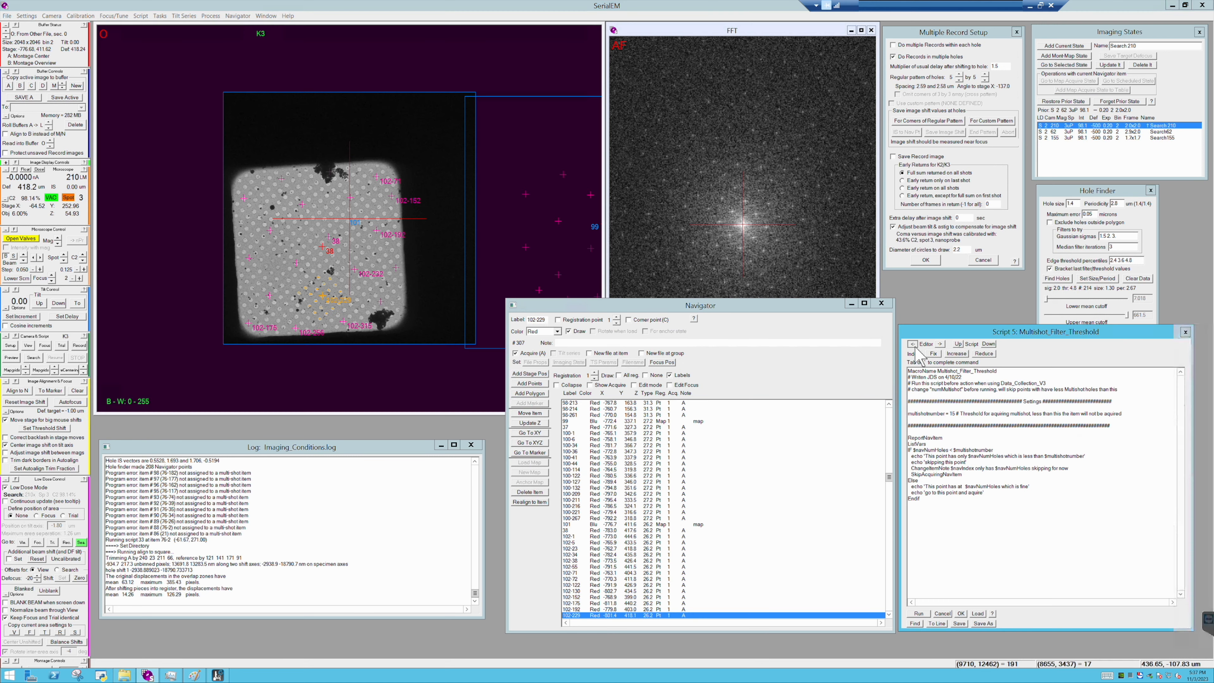
{"action": "left_click", "coordinate": [941, 344]}
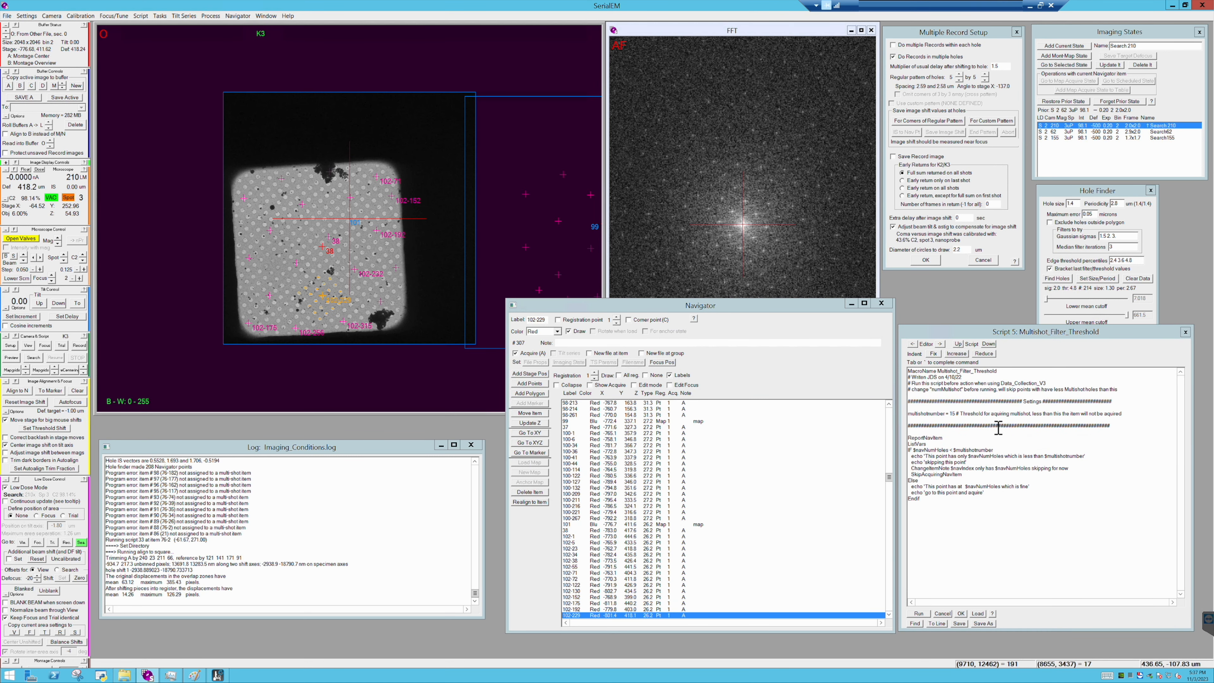
- Review the multishot threshold in the filter script, and check the K3 Record frame file options and frame-saving folder
{"action": "double_click", "coordinate": [954, 415]}
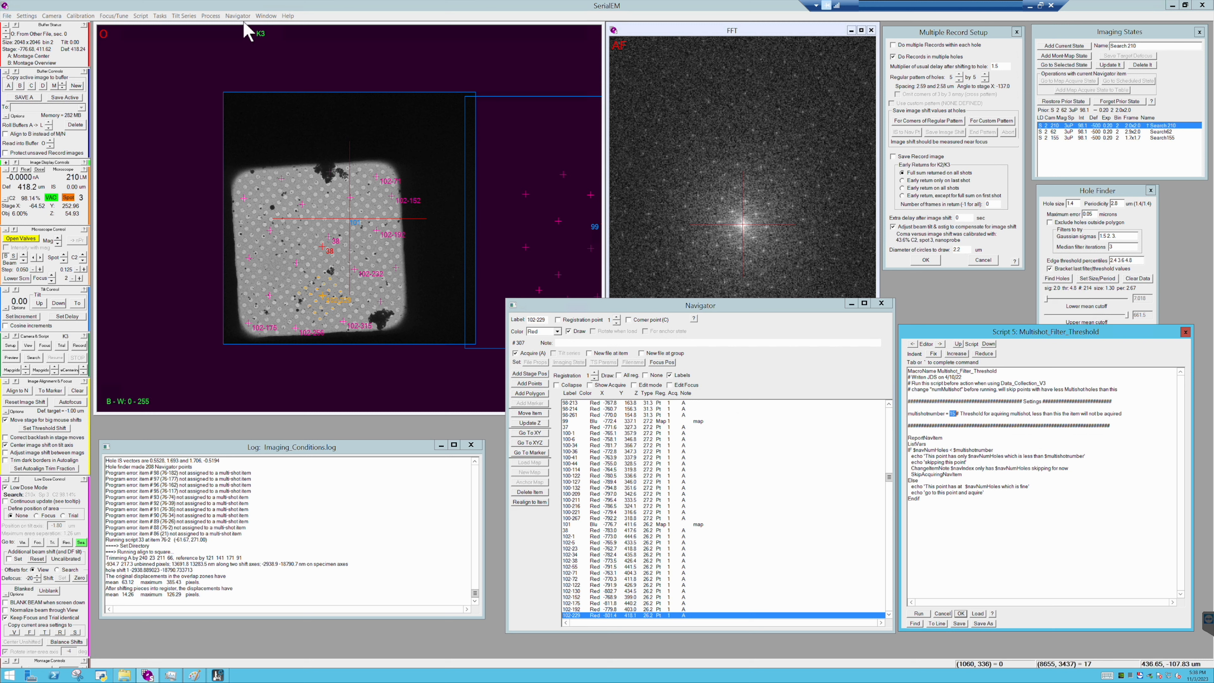
{"action": "left_click", "coordinate": [11, 346]}
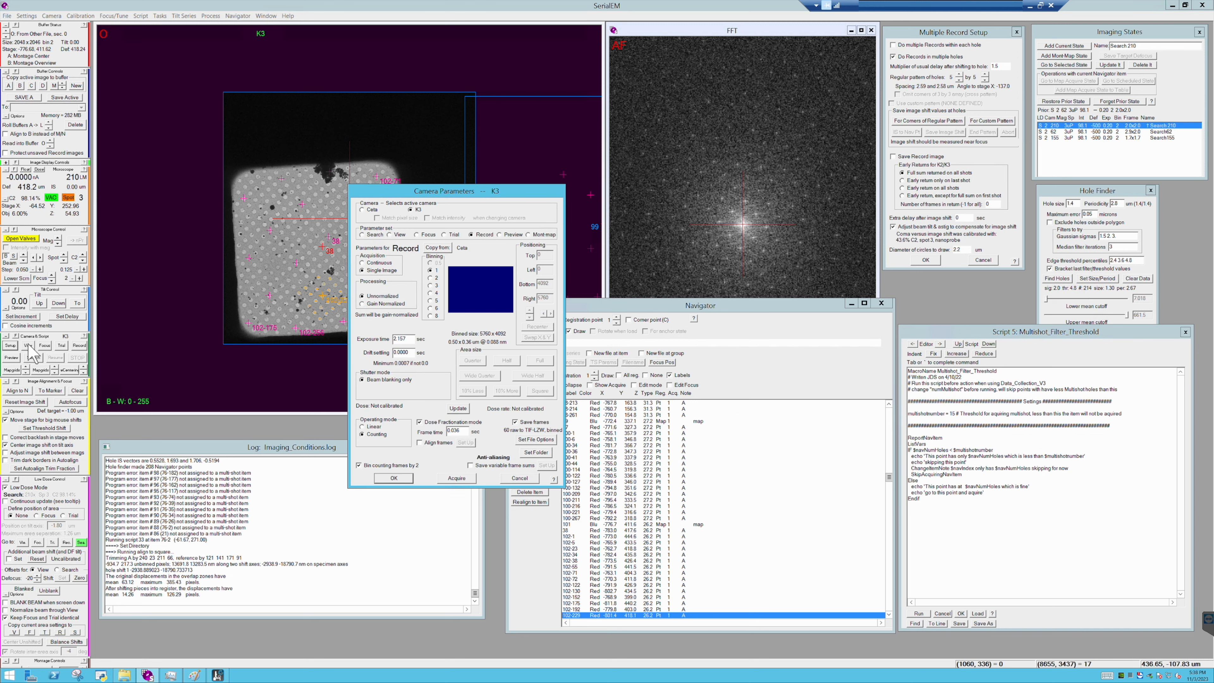
{"action": "left_click", "coordinate": [536, 439]}
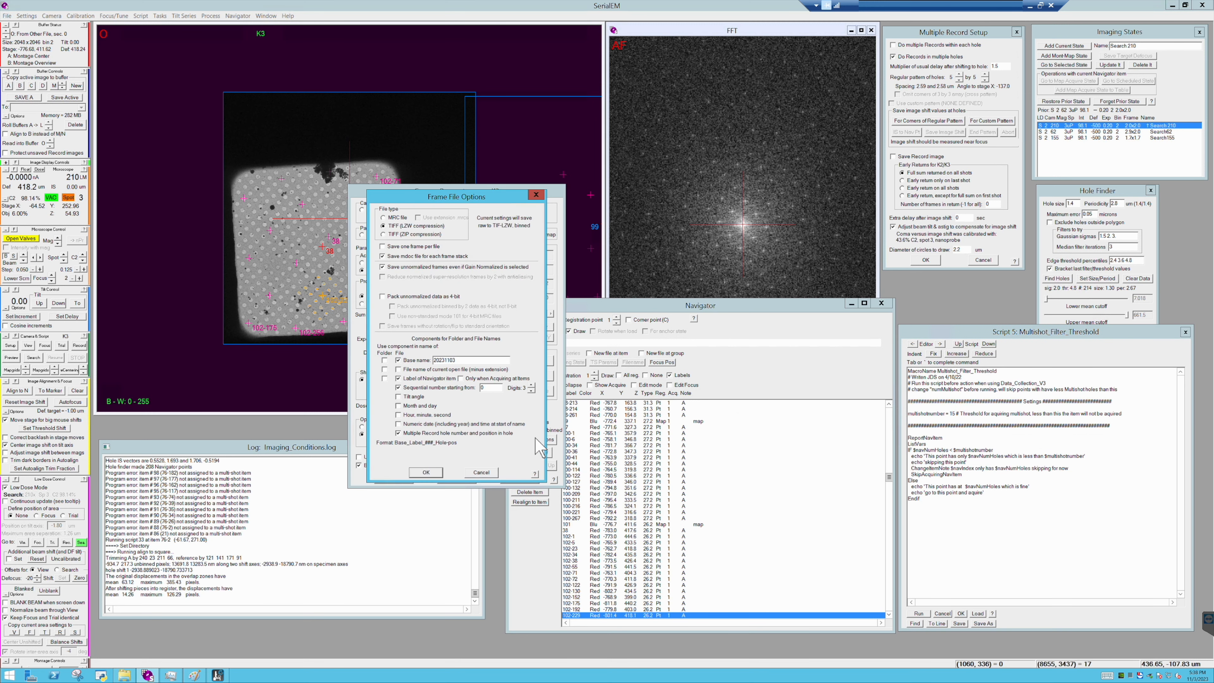
{"action": "left_click", "coordinate": [440, 471]}
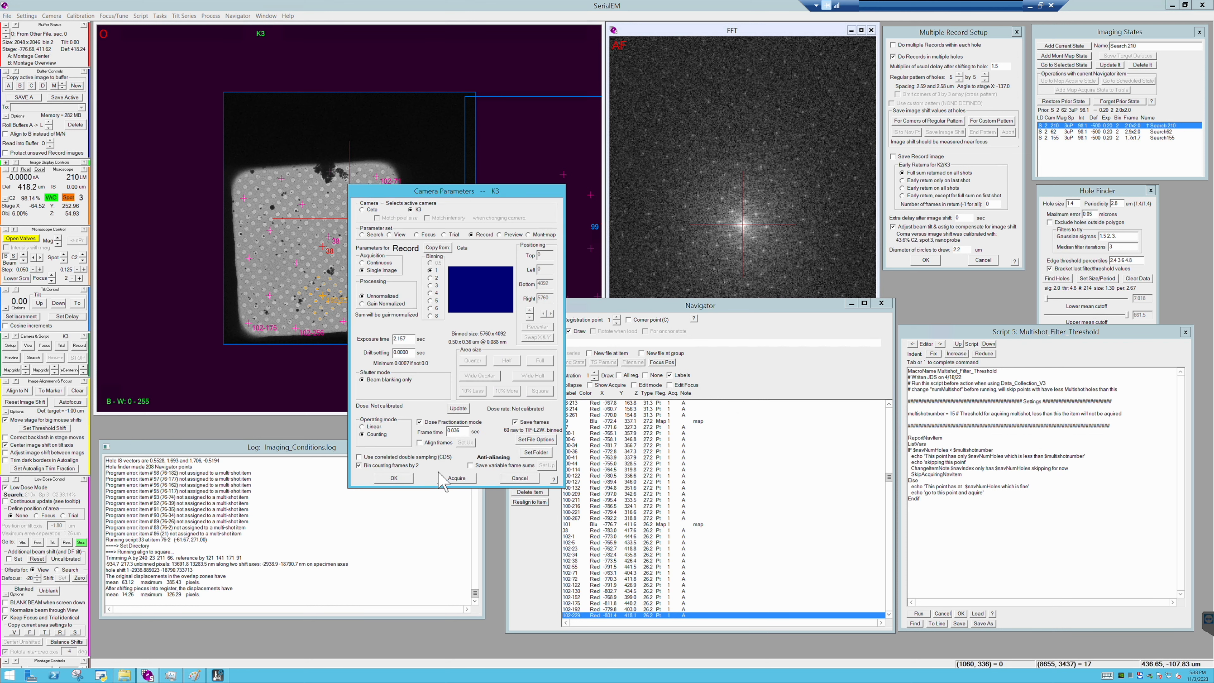
{"action": "left_click", "coordinate": [543, 455]}
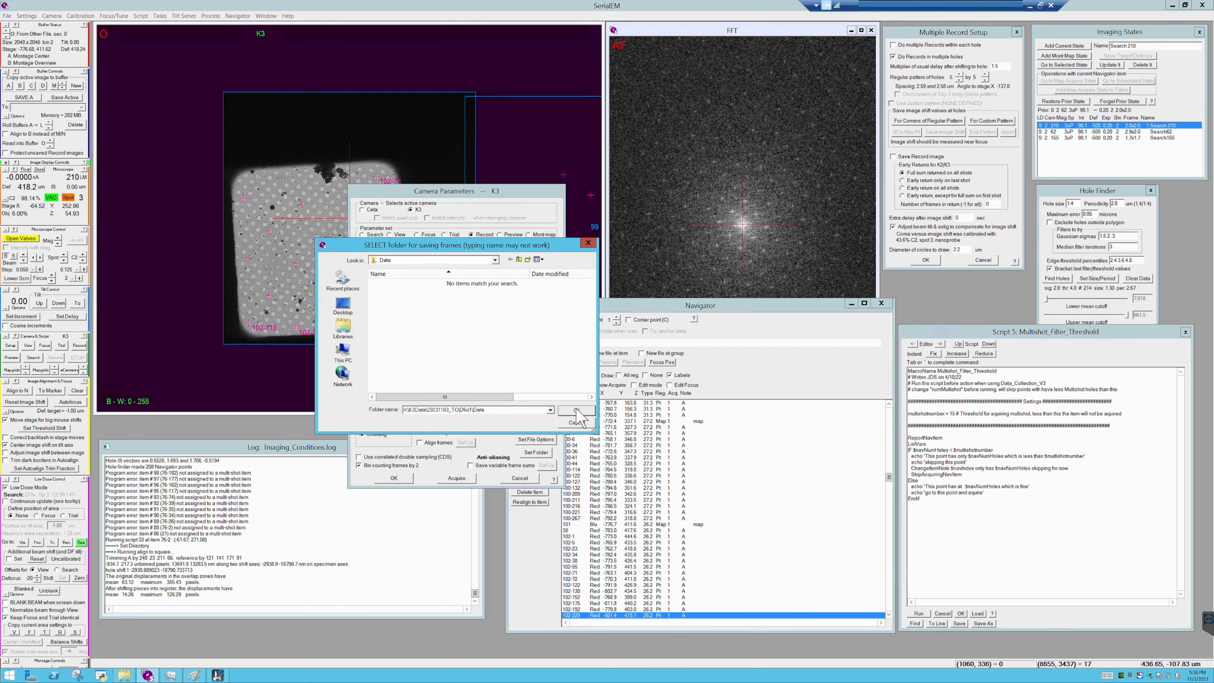
{"action": "left_click", "coordinate": [577, 411]}
{"action": "left_click", "coordinate": [394, 477]}
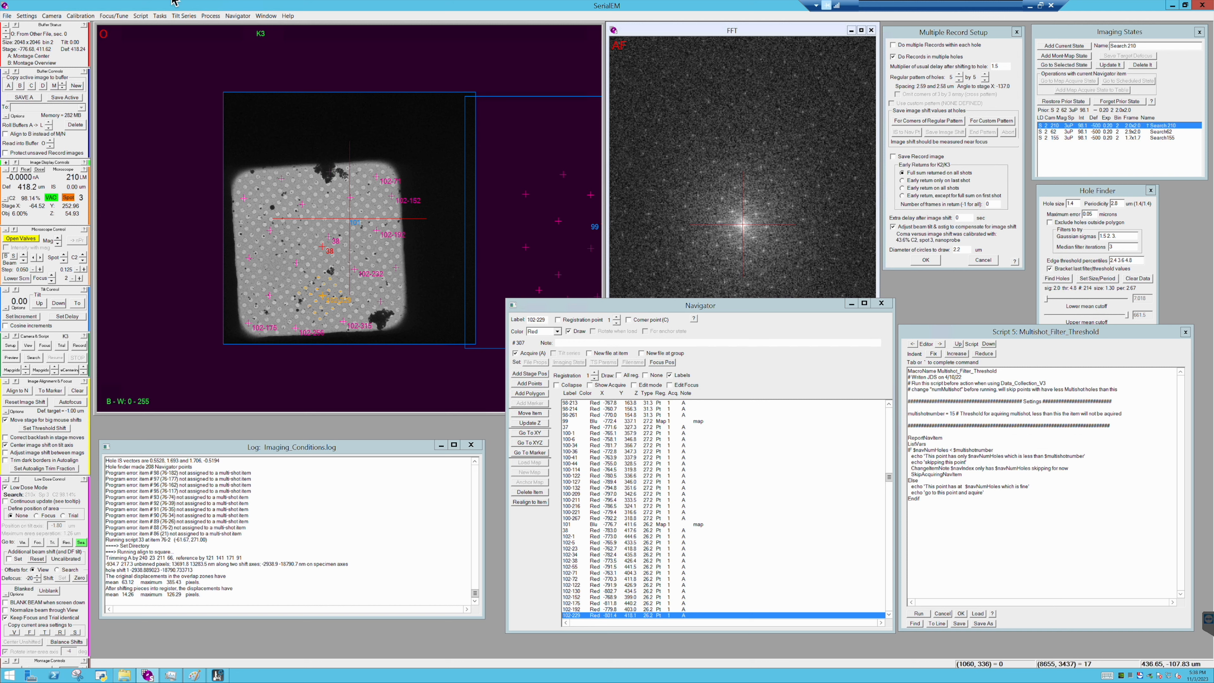
- Start Acquire at Items on the marked Navigator points, running the multishot threshold filter and the DataCollection script
{"action": "left_click", "coordinate": [248, 17]}
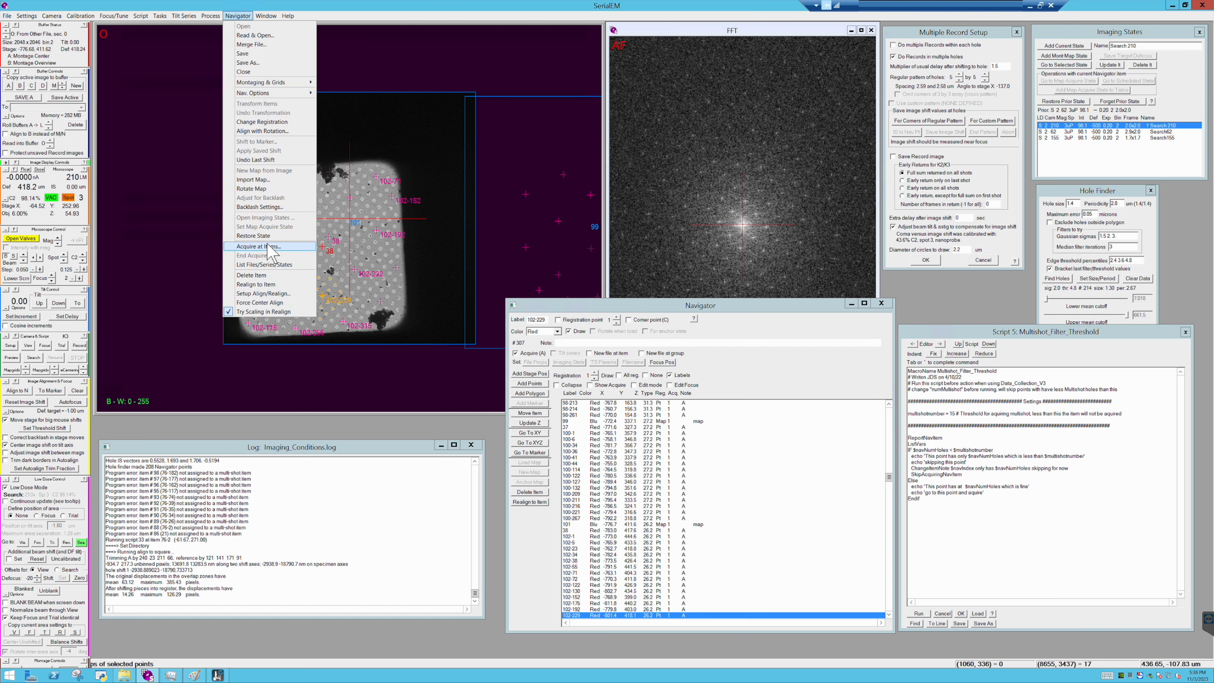
{"action": "left_click", "coordinate": [273, 257]}
{"action": "left_click", "coordinate": [458, 538]}
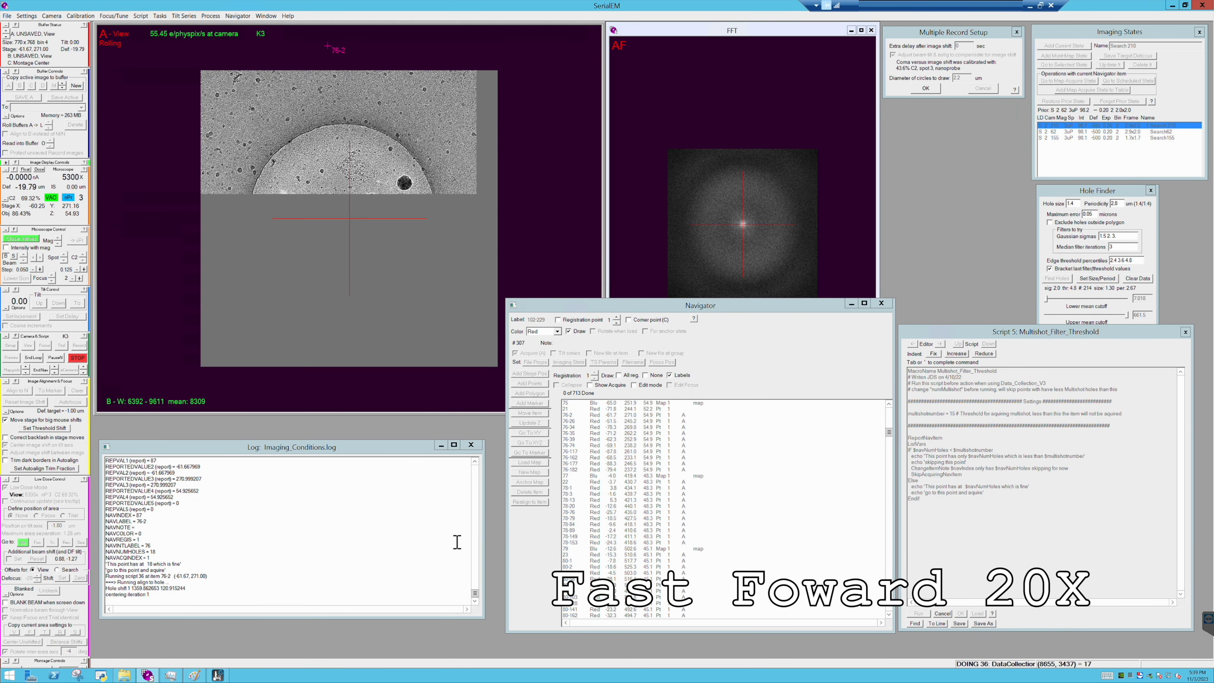